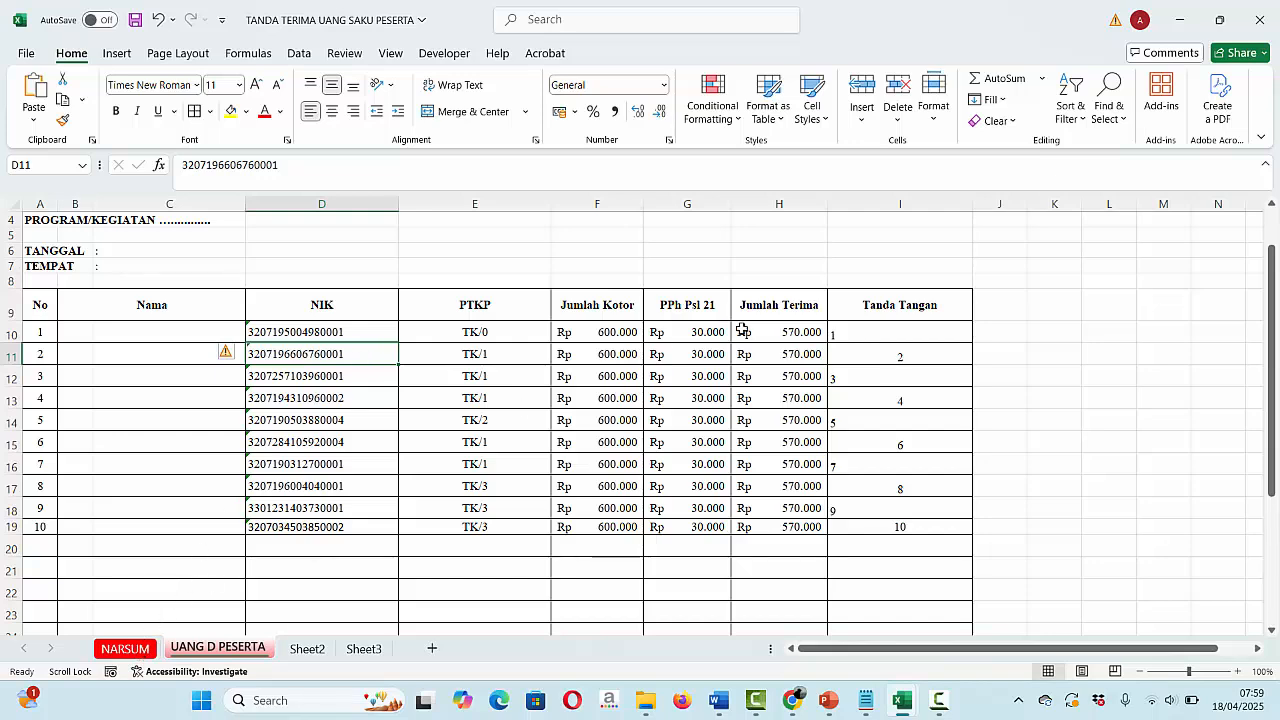
- Show the NARSUM sheet with its two PPh 21 recipients, then bring up the PowerPoint slides
click(130, 648)
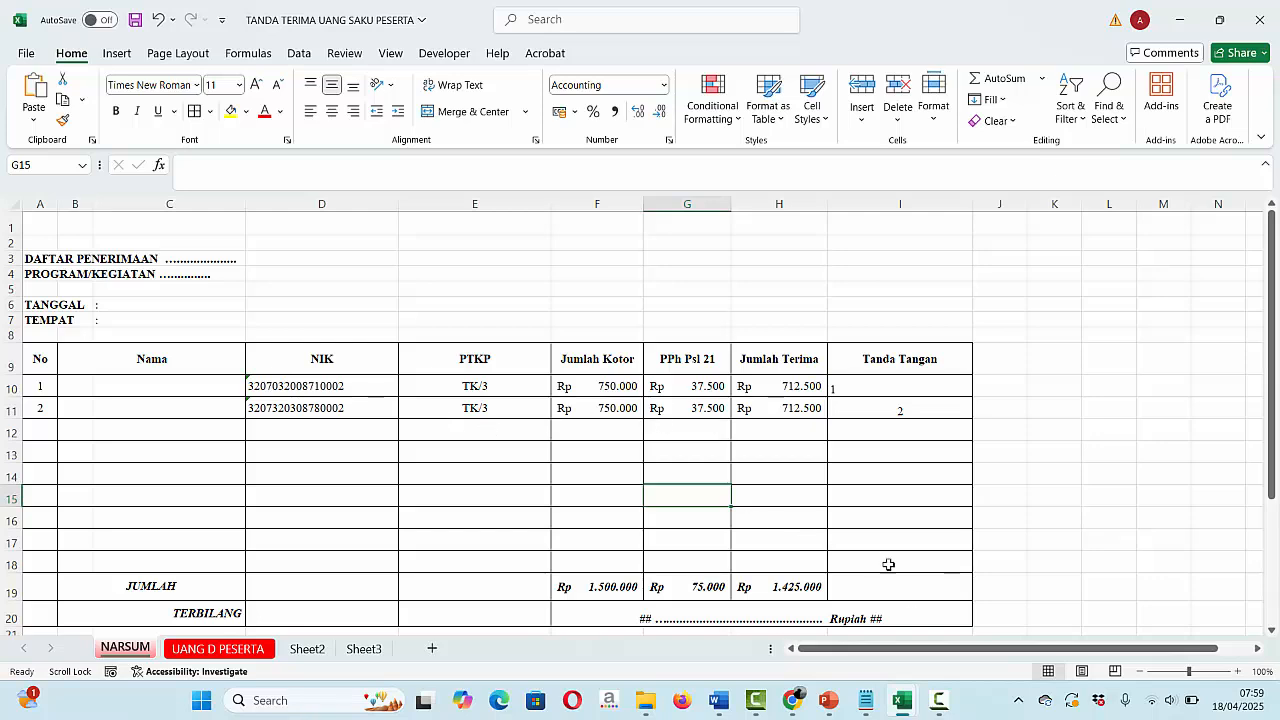
click(828, 700)
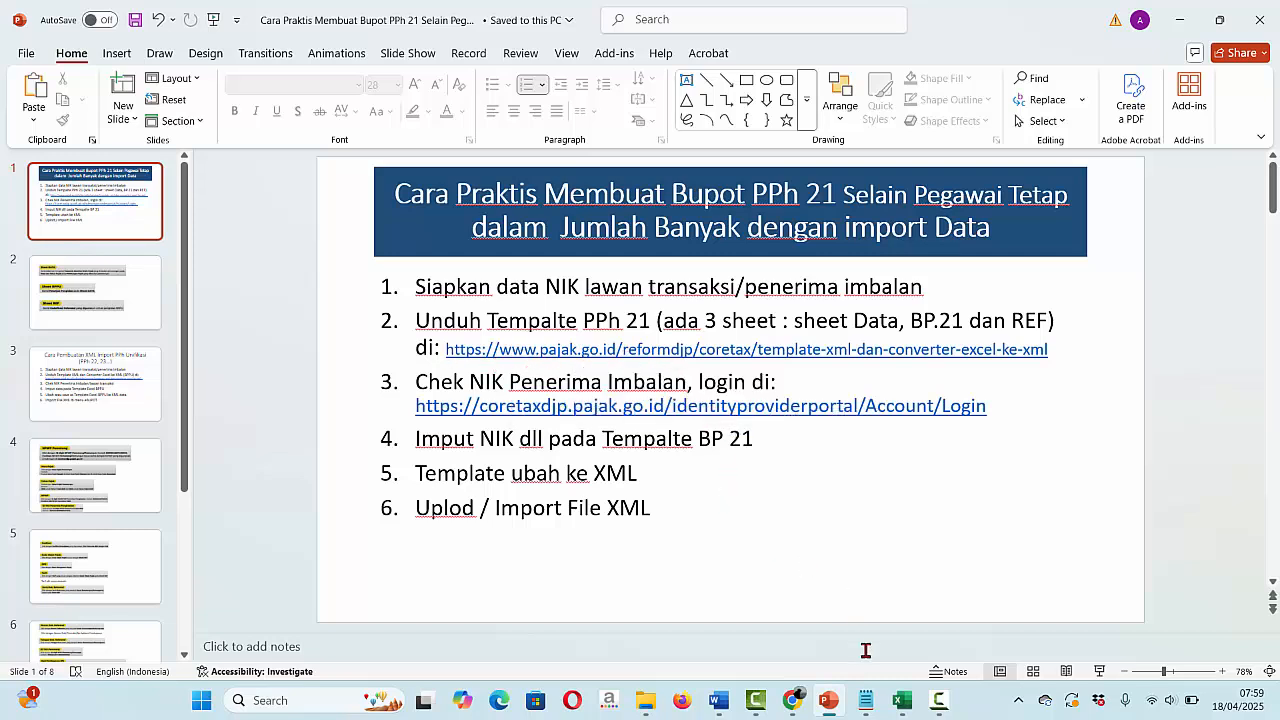
- Save BP21 Excel to XML v.4.xlsx from the Converter XML column of DJP's Template XML table
click(797, 706)
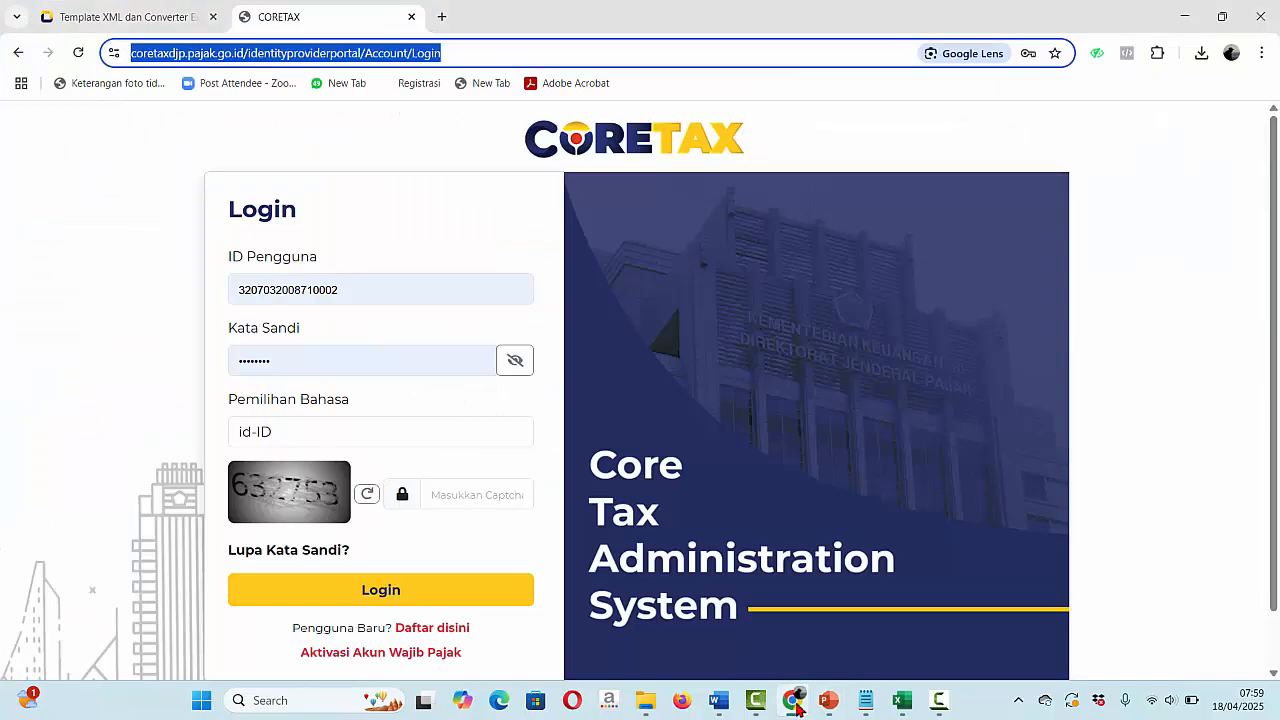
click(145, 18)
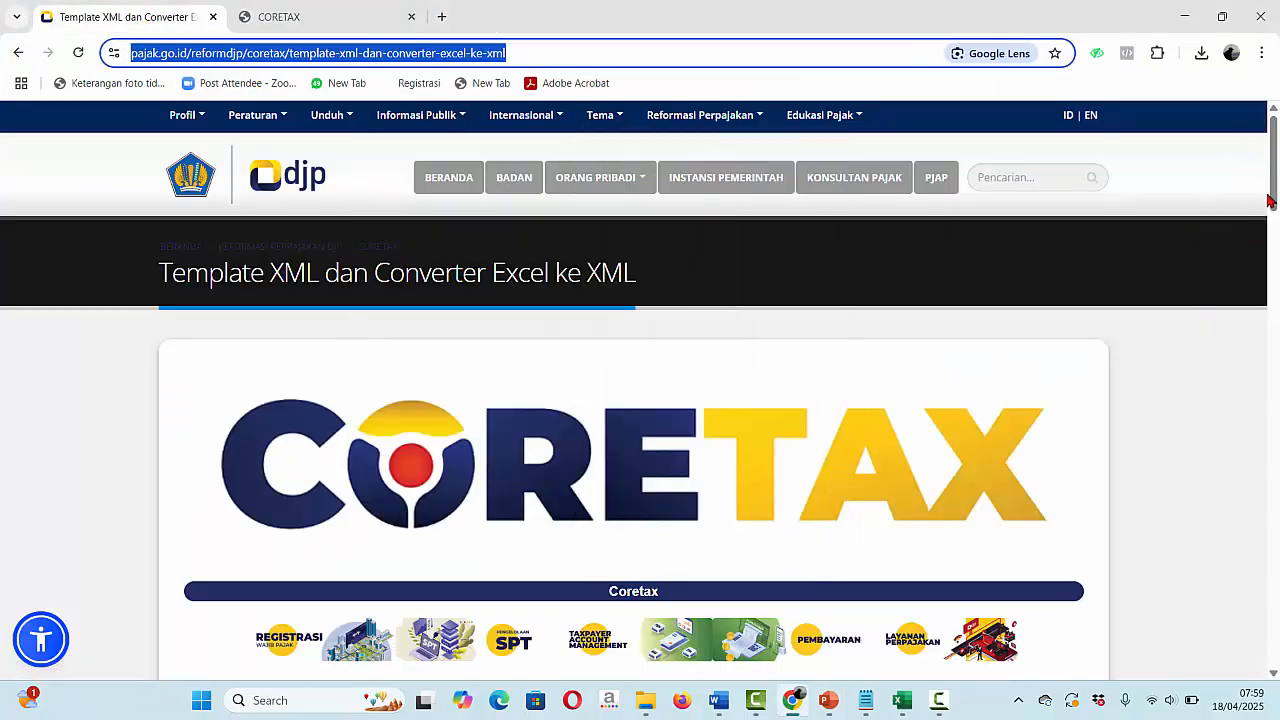
drag(1268, 200, 1157, 429)
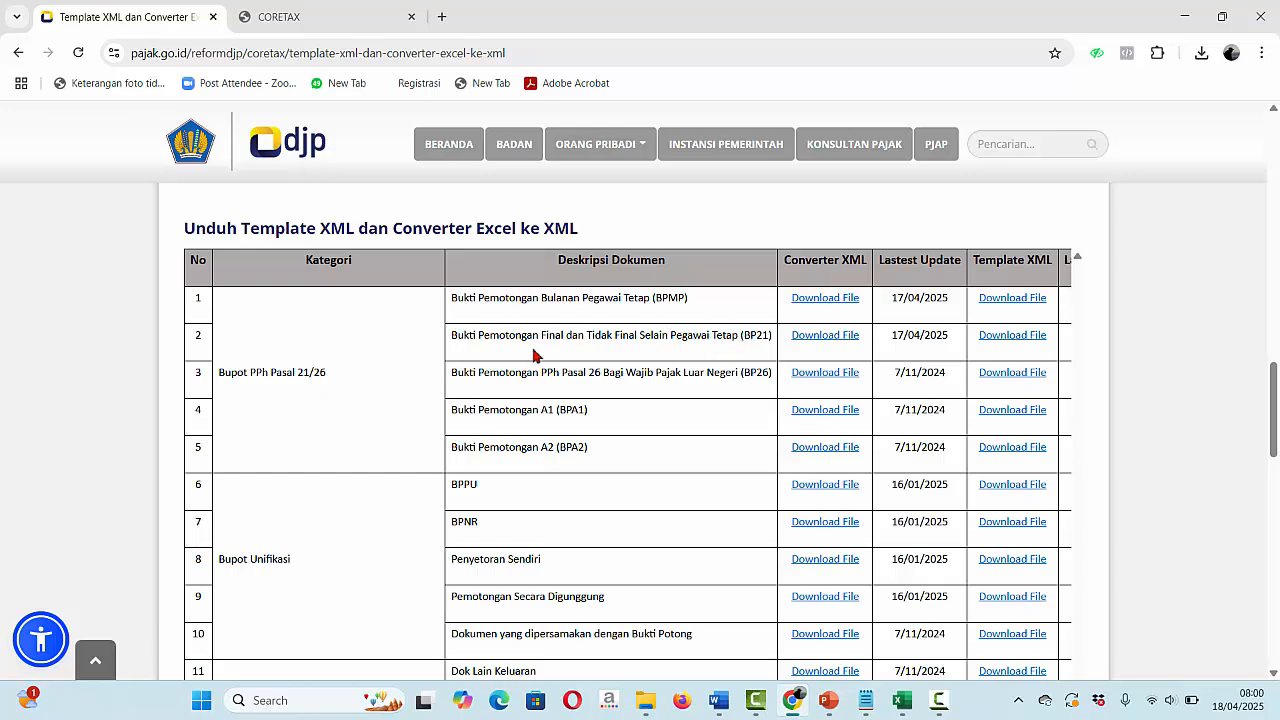
click(817, 340)
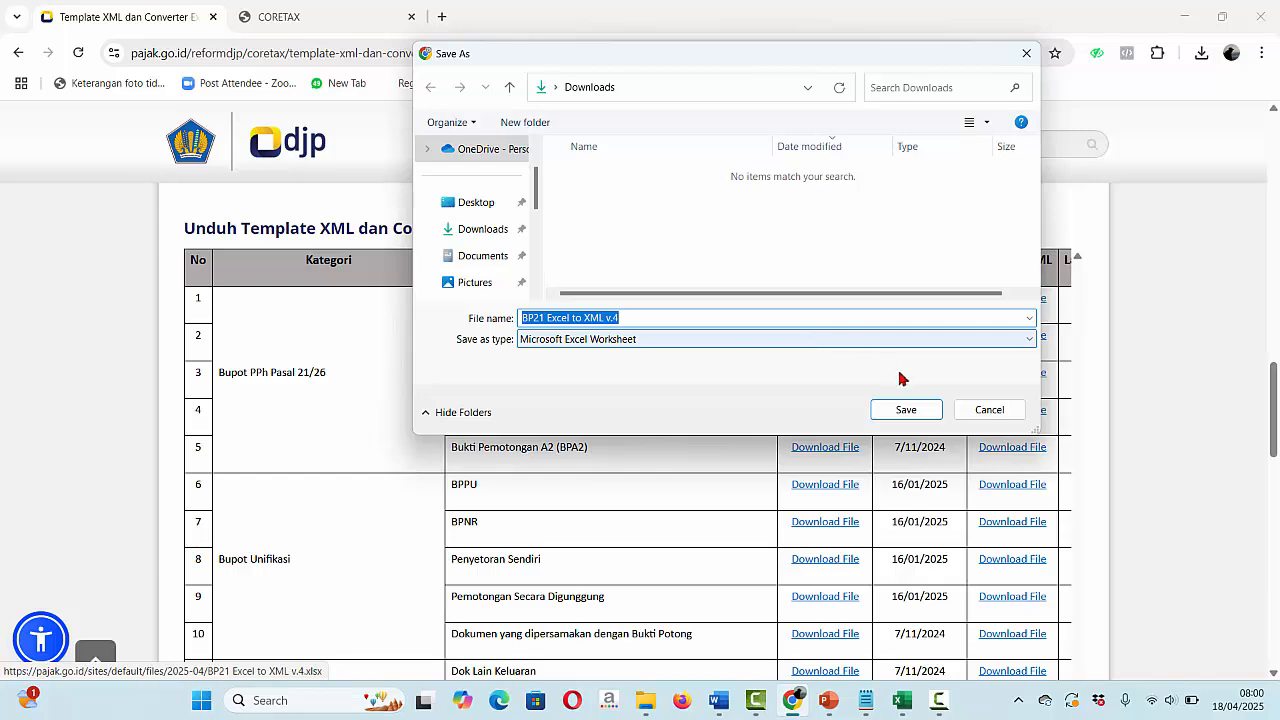
click(906, 410)
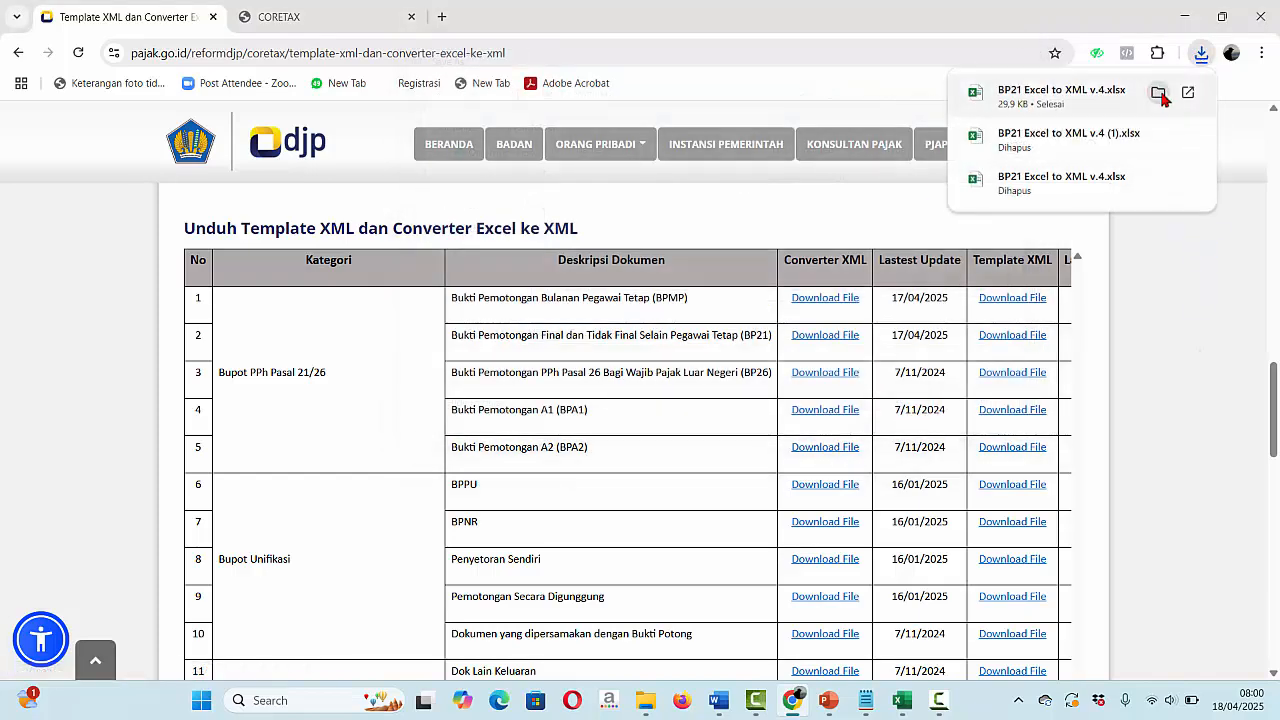
- Open BP21 Excel to XML v.4 in Excel from the Downloads folder via Chrome's Show in folder
click(1159, 93)
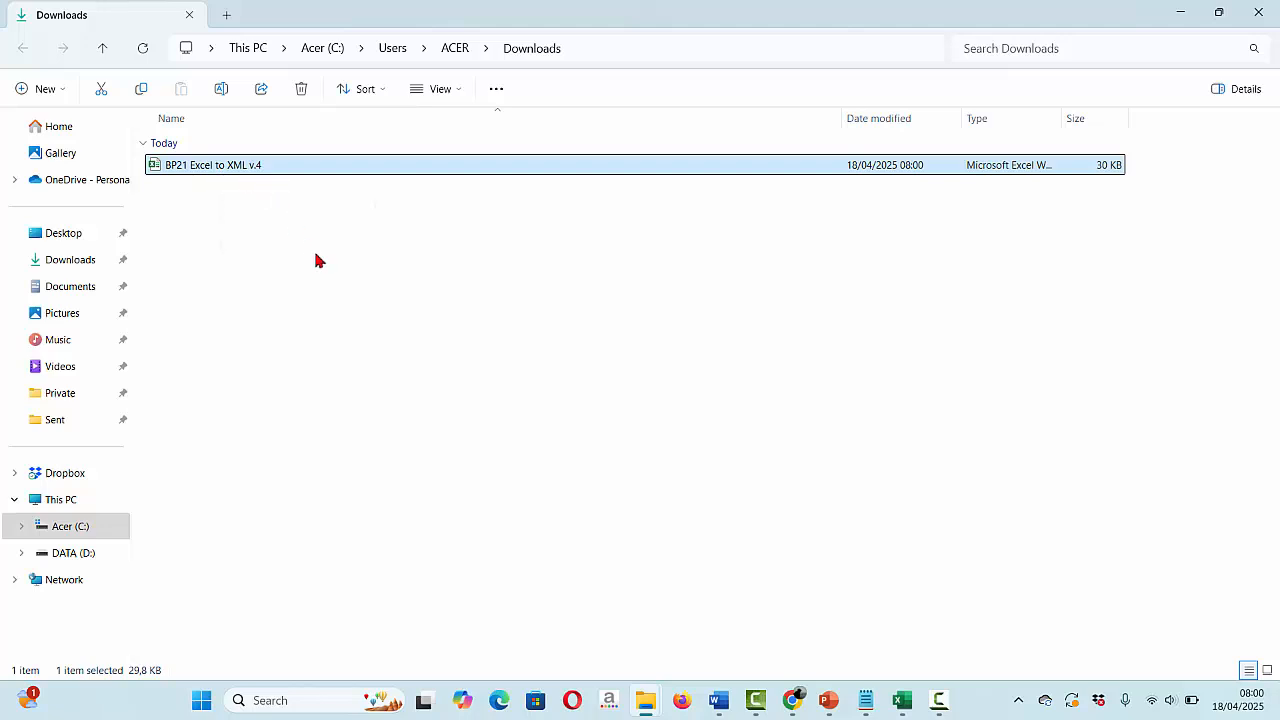
double_click(210, 170)
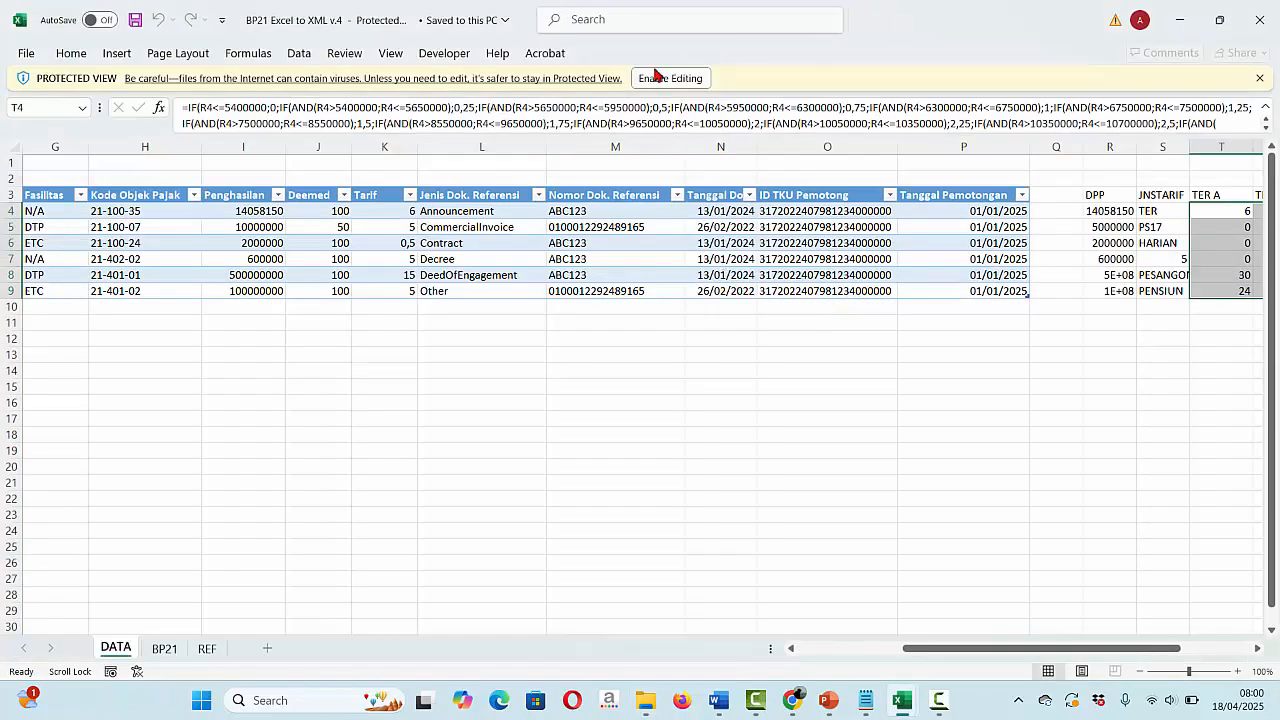
- Enable editing on the BP21 Excel to XML v.4 workbook and select cell M15
click(659, 80)
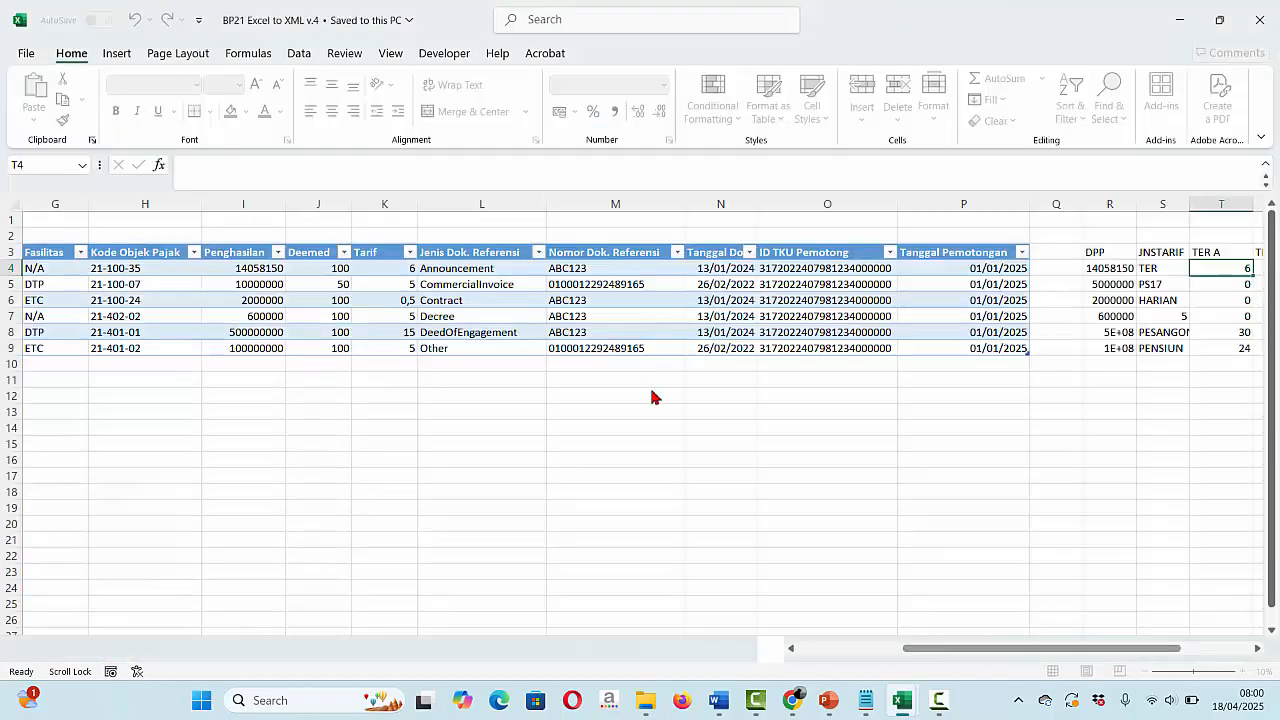
click(659, 444)
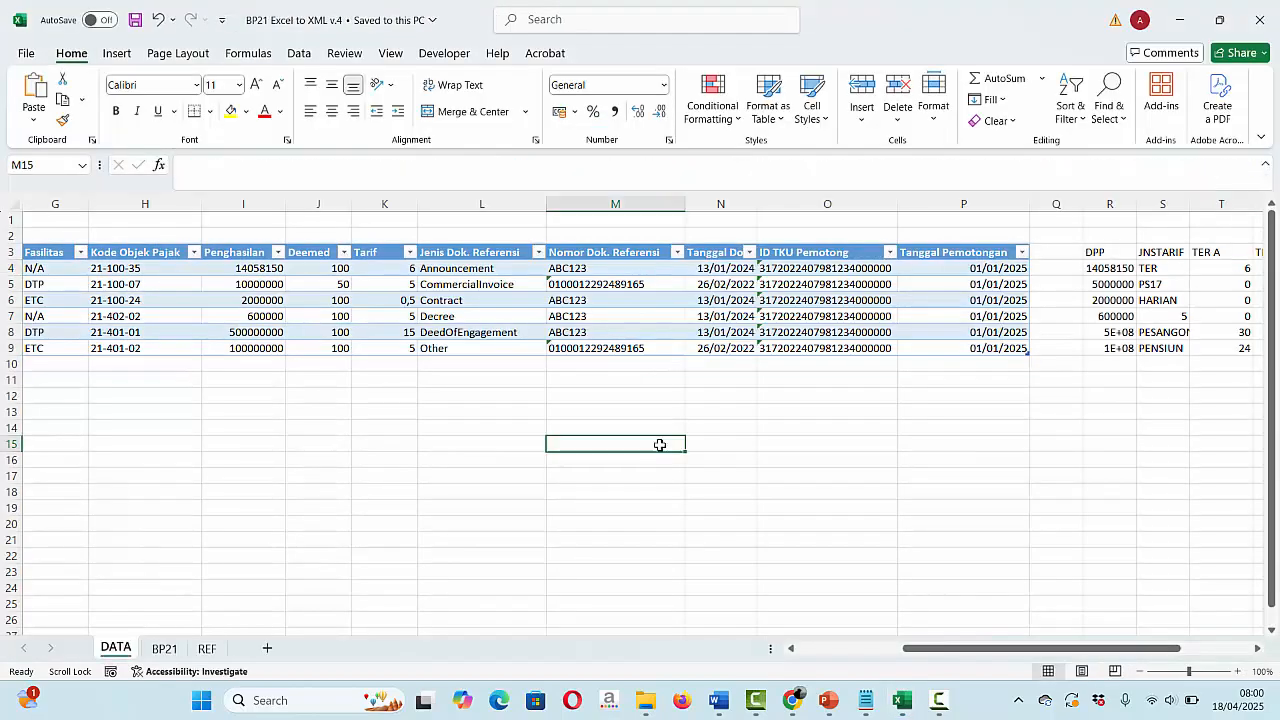
scroll(454, 502, left, 3)
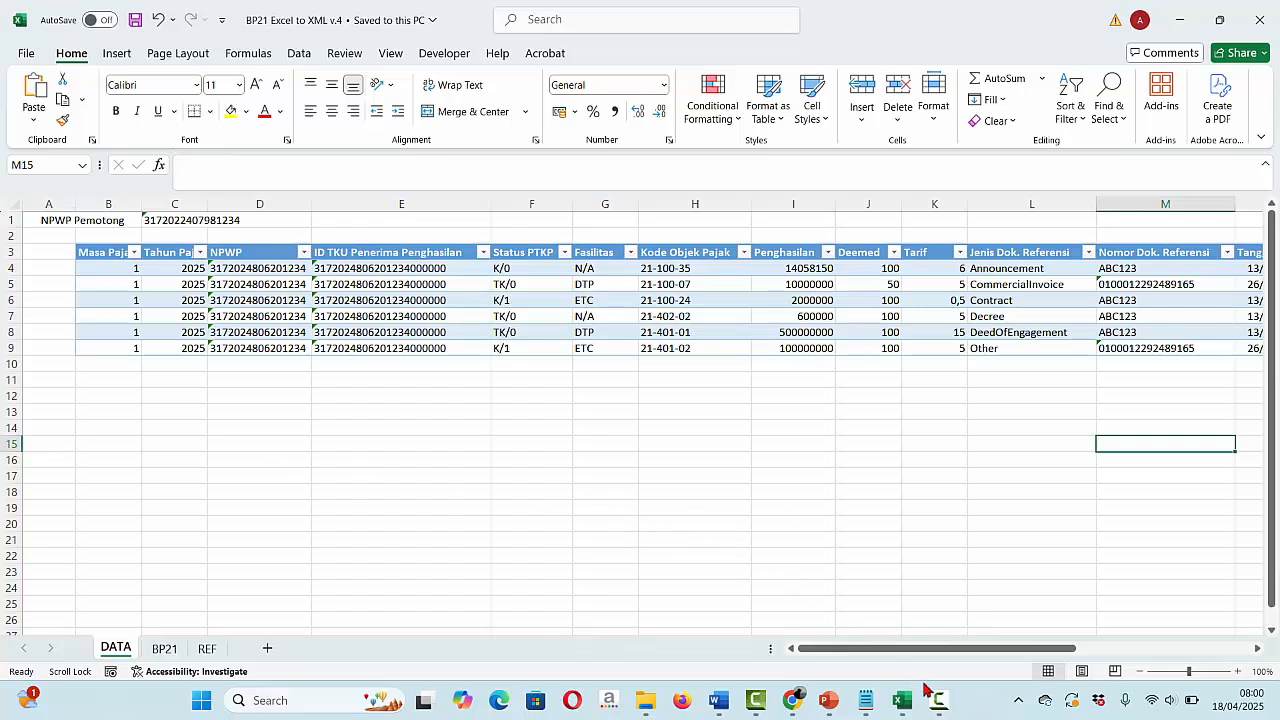
- Glance at the PowerPoint instructions, then return toward the open Excel workbooks
mouse_move(905, 700)
mouse_move(912, 642)
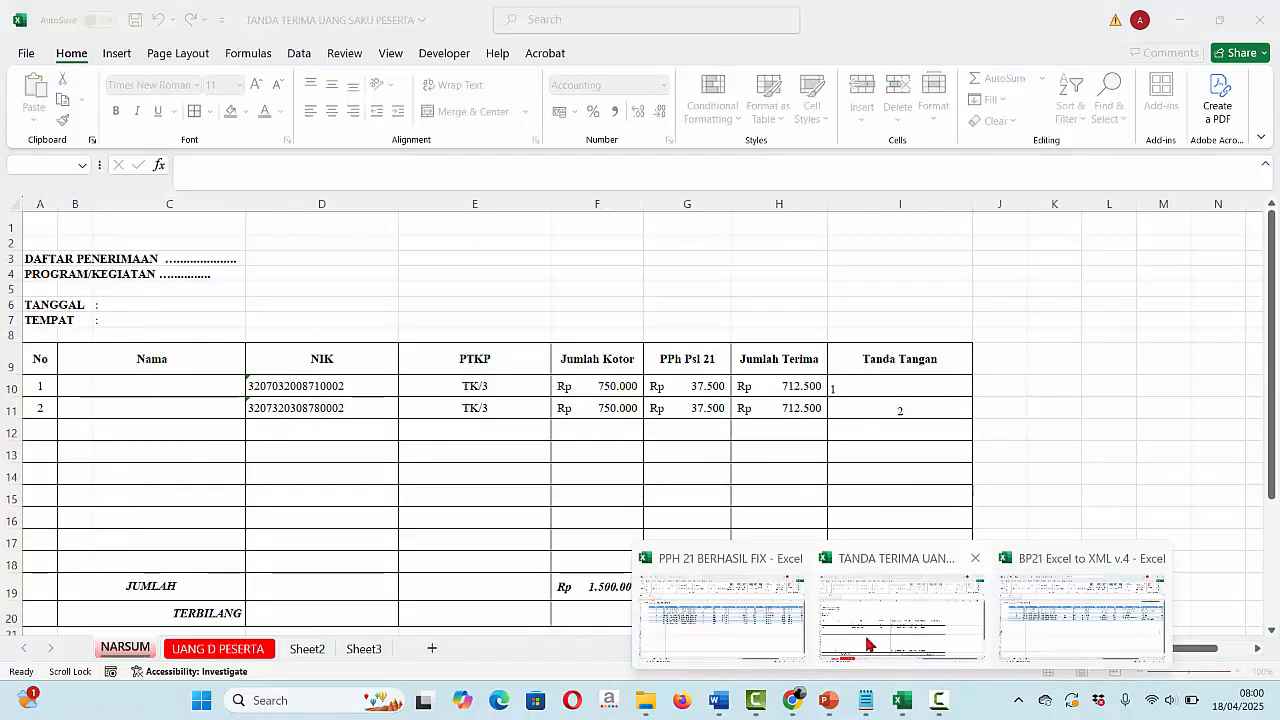
click(828, 700)
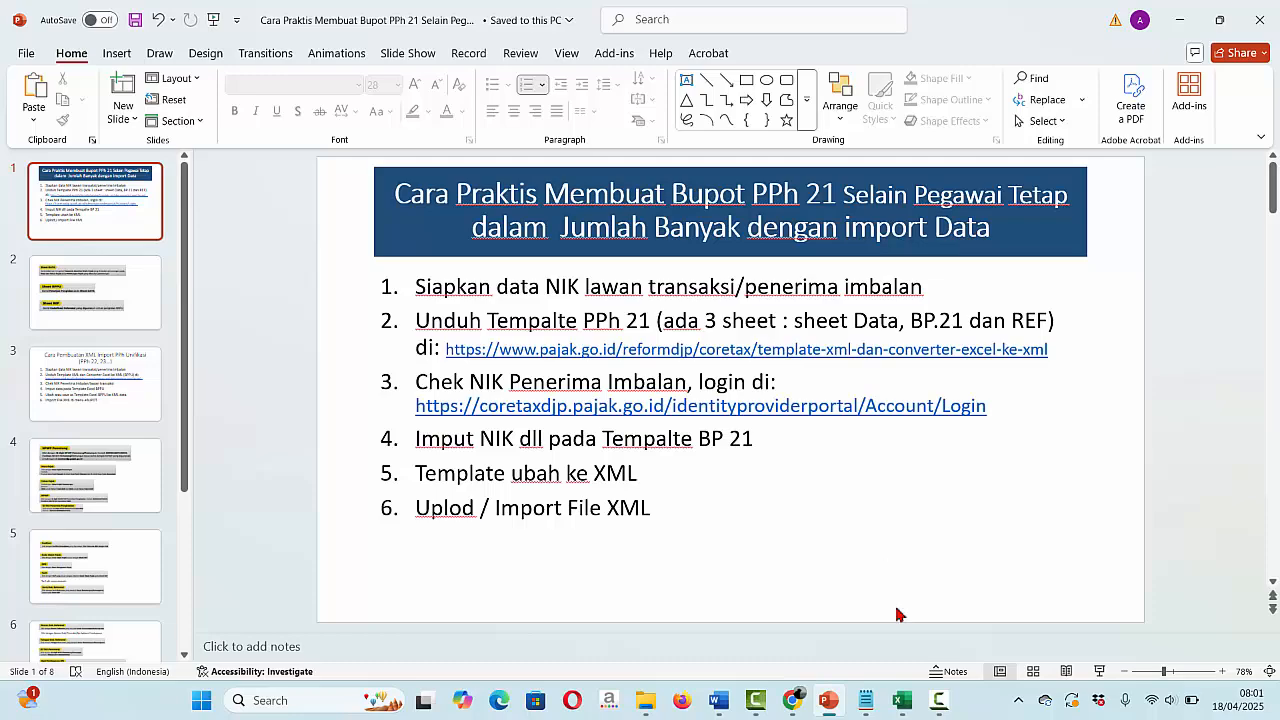
click(902, 700)
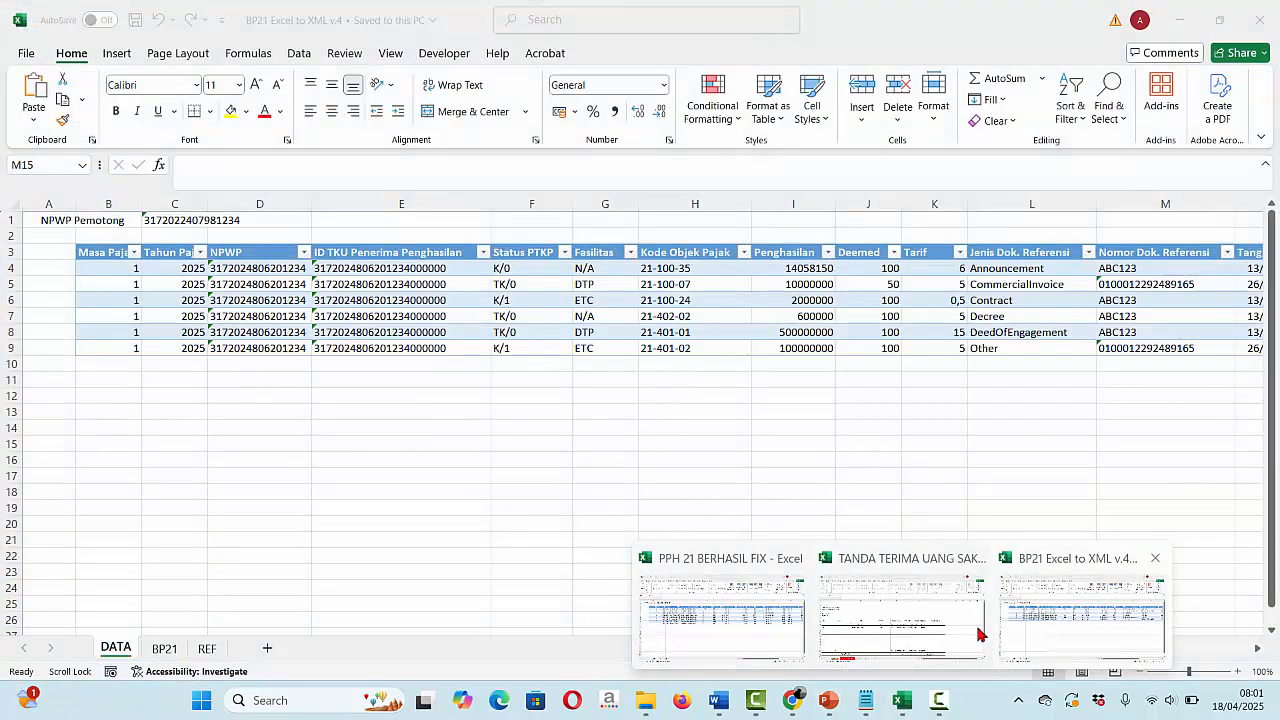
- Read the NPWP row on the BP21 instructions sheet, return to DATA, then switch to Chrome
mouse_move(780, 610)
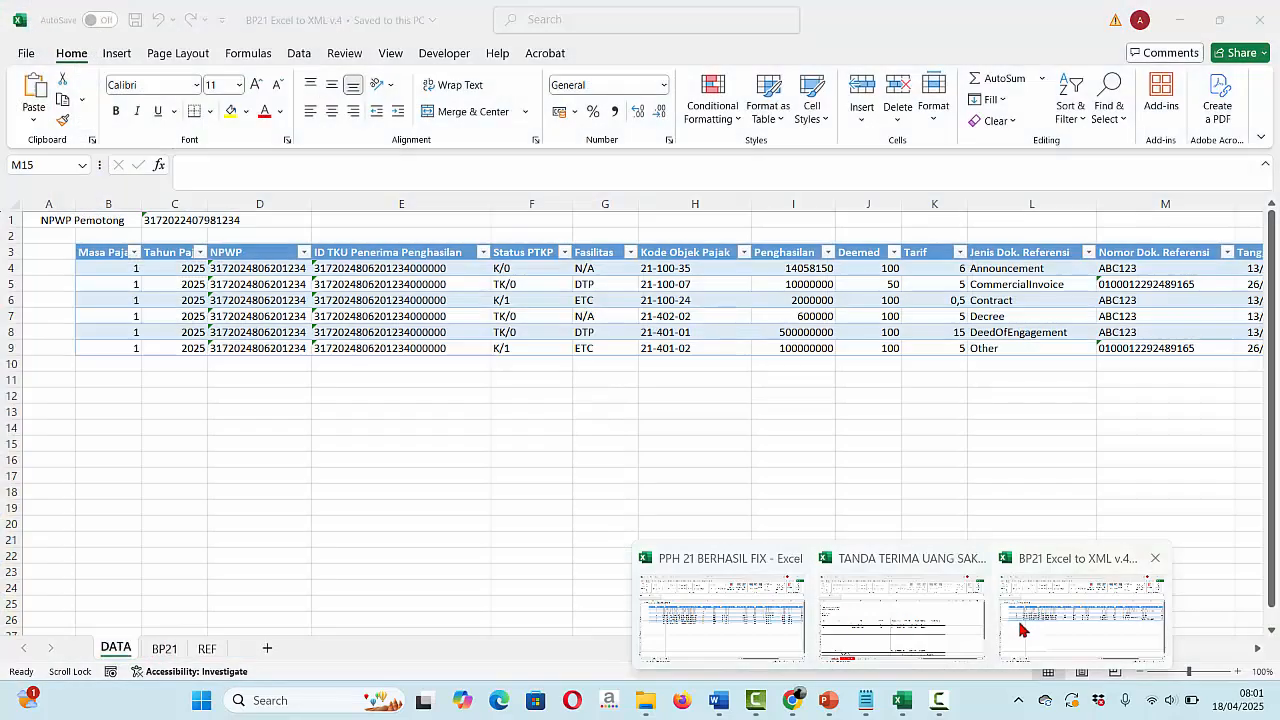
click(1082, 612)
click(168, 649)
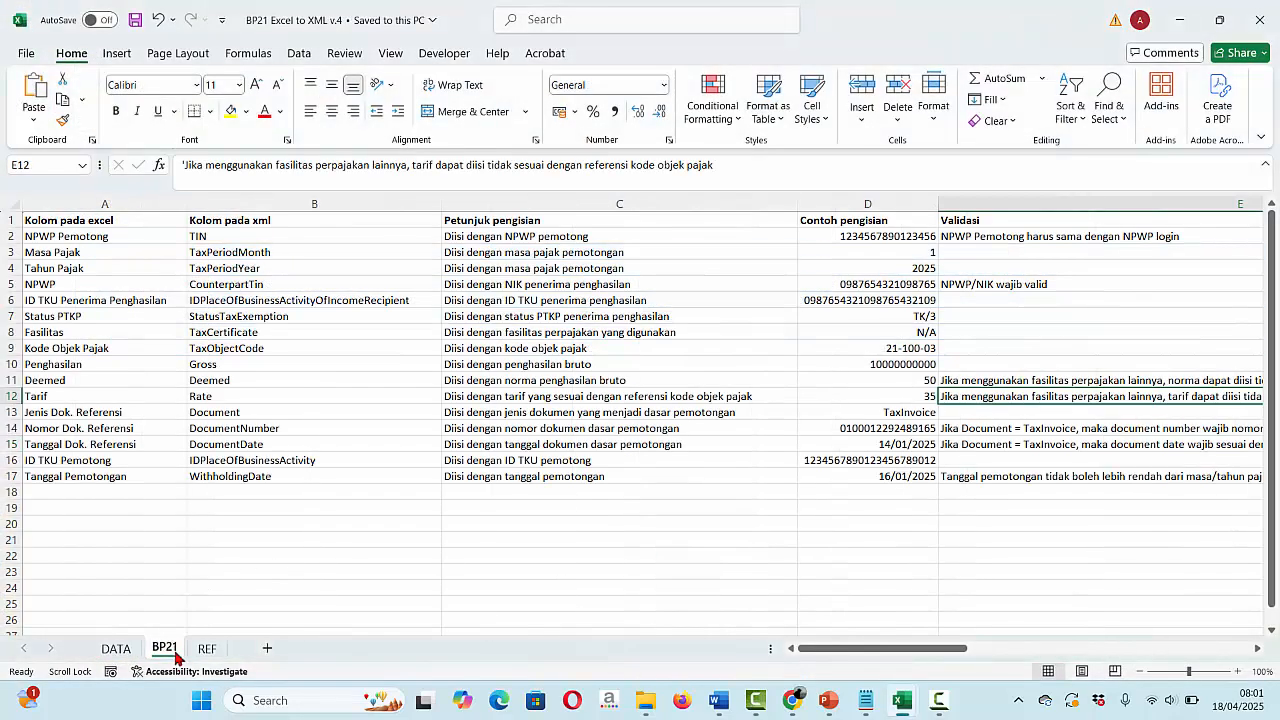
click(8, 286)
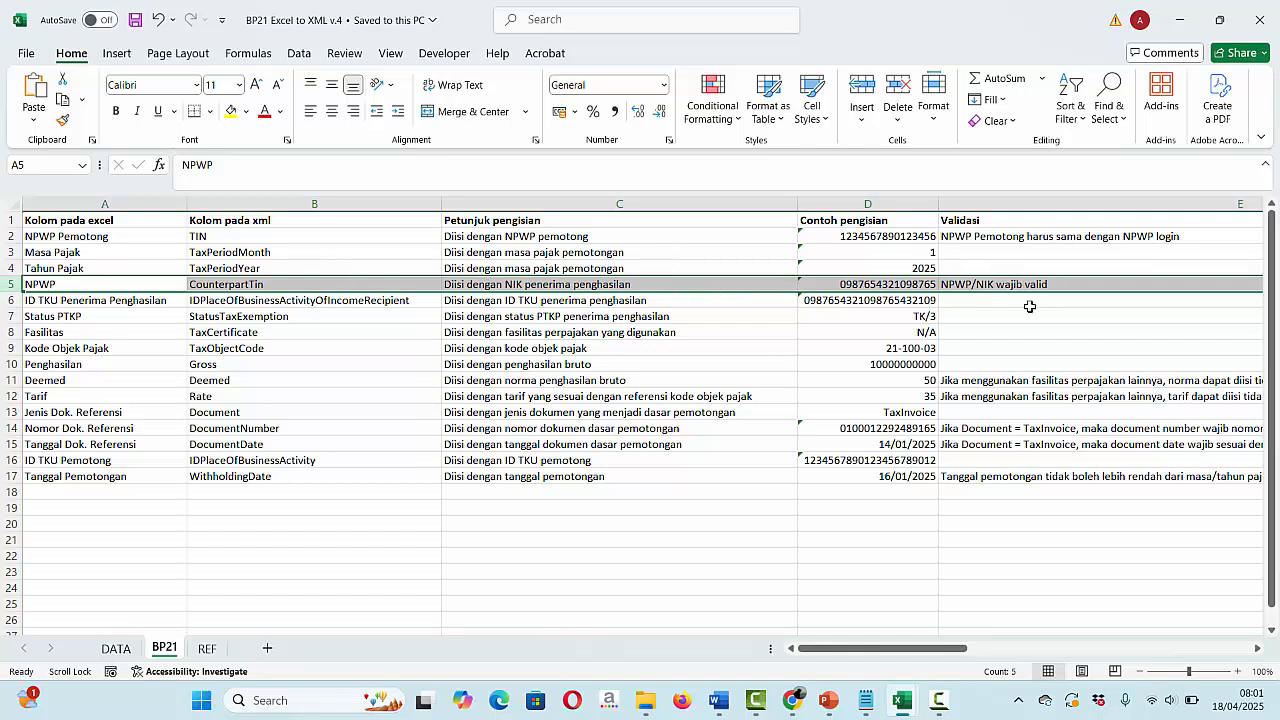
click(118, 648)
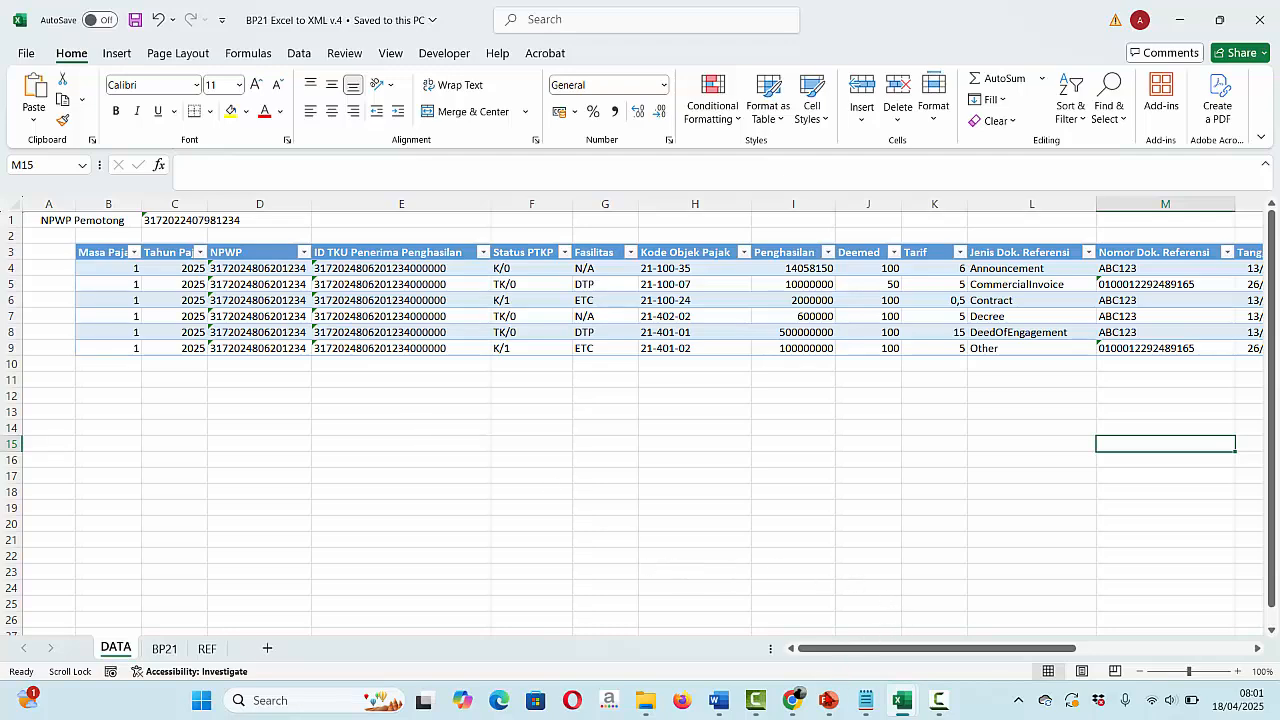
click(792, 700)
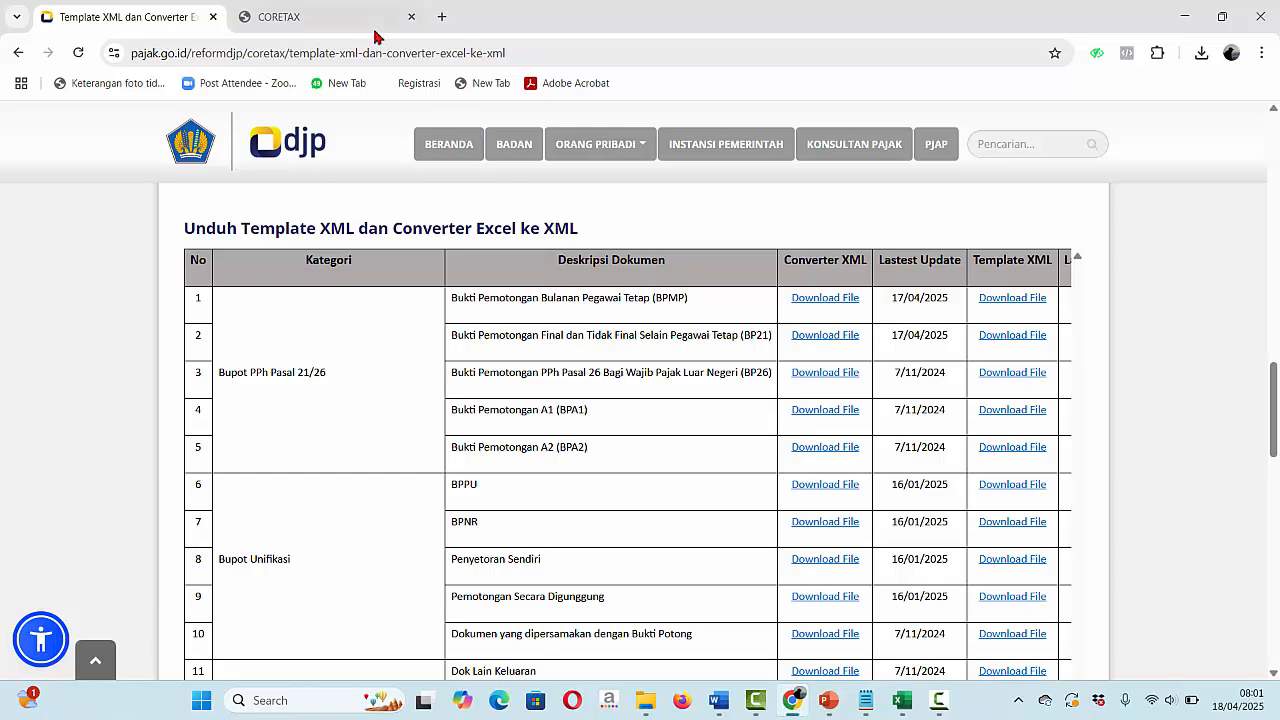
- Log in to Coretax DJP after entering the login page's captcha code
click(342, 20)
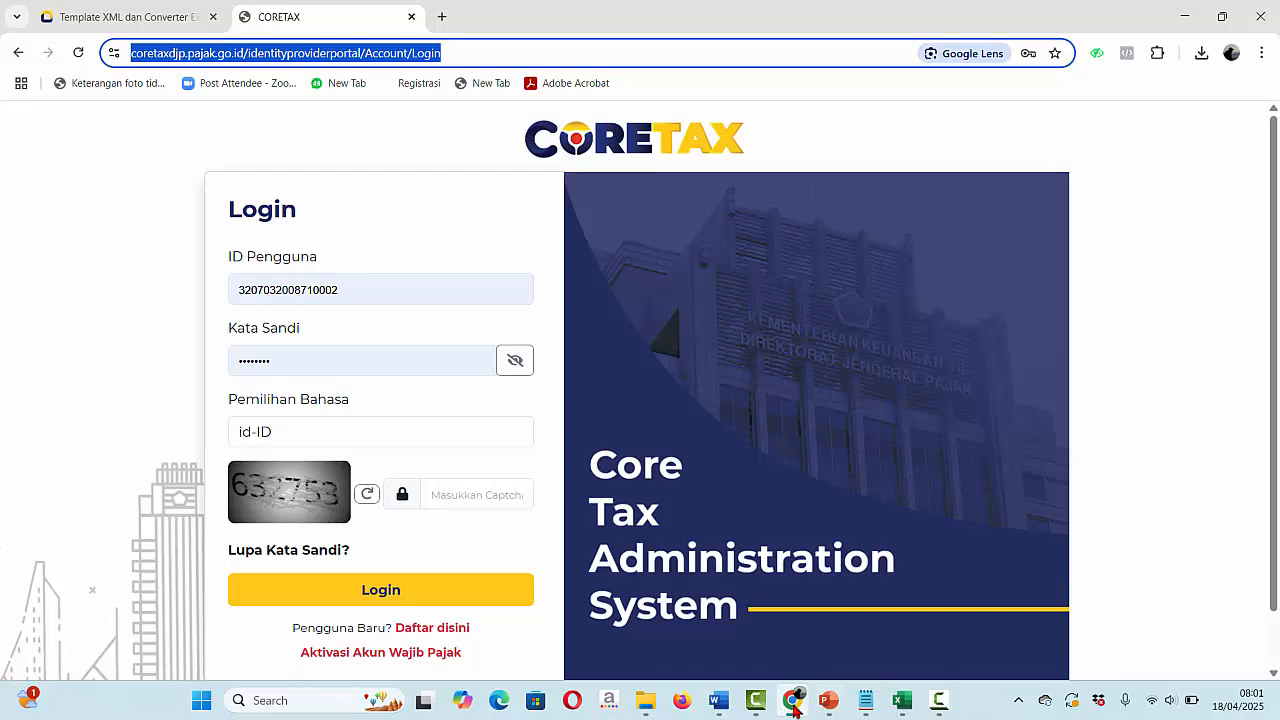
click(826, 704)
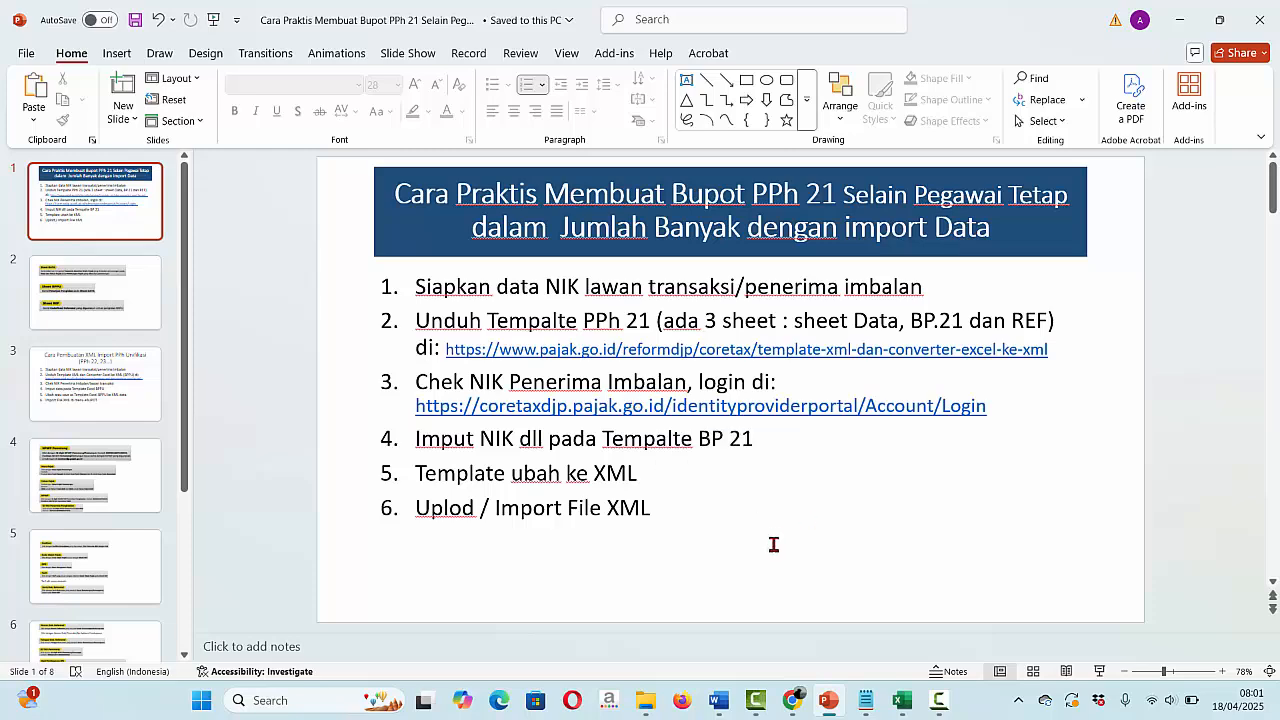
click(793, 702)
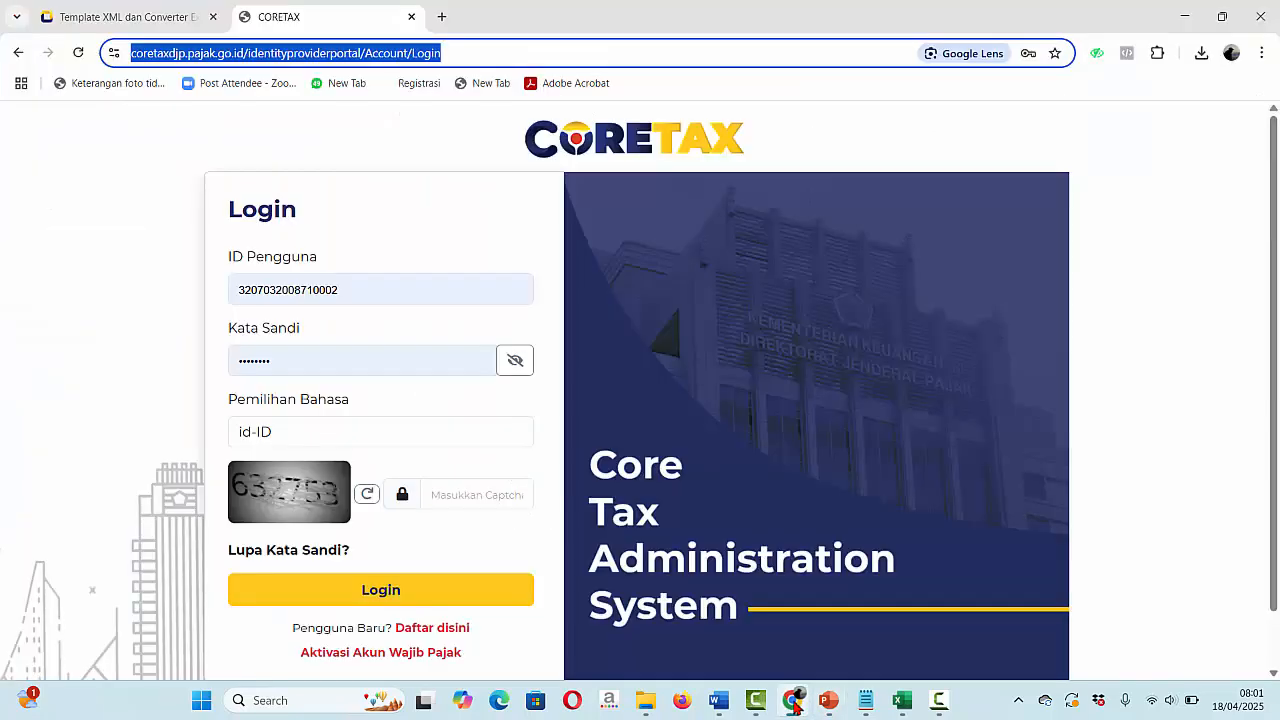
click(476, 503)
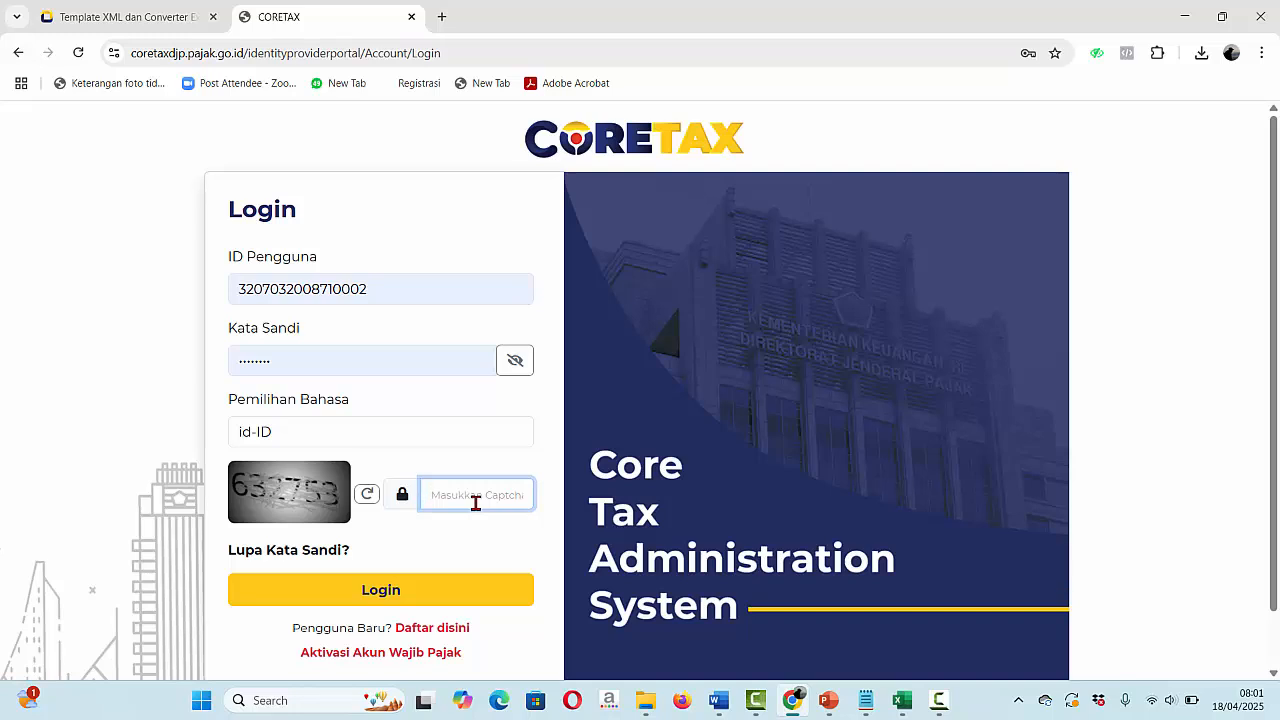
text(632753)
click(396, 590)
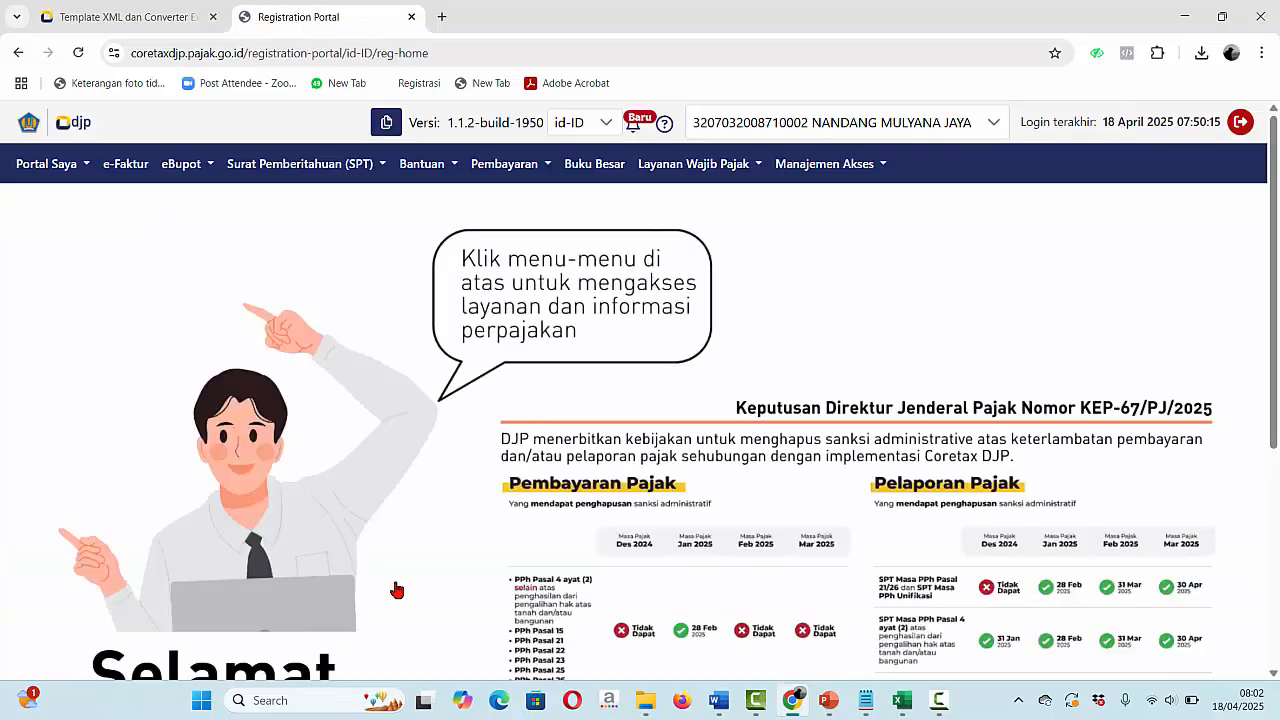
- Start a new eBupot BP21 slip with NPWP focused, then show the TANDA TERIMA UANG SAKU PESERTA workbook
click(183, 164)
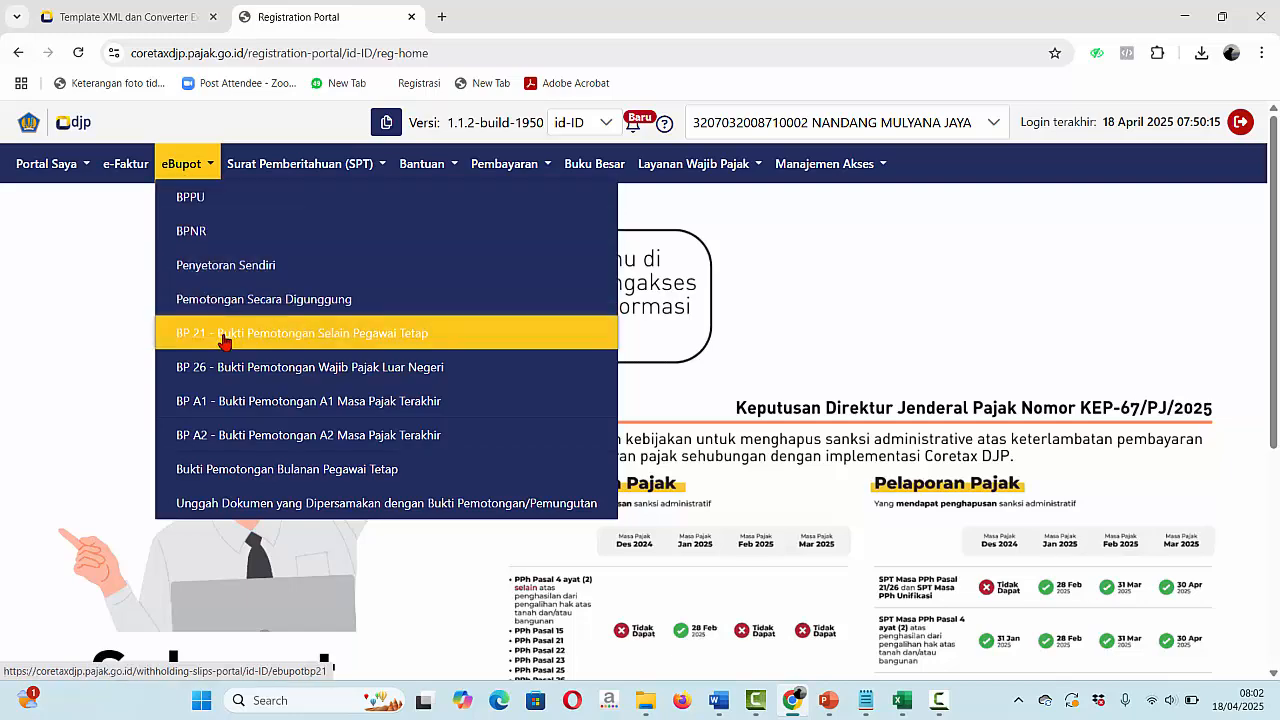
click(224, 343)
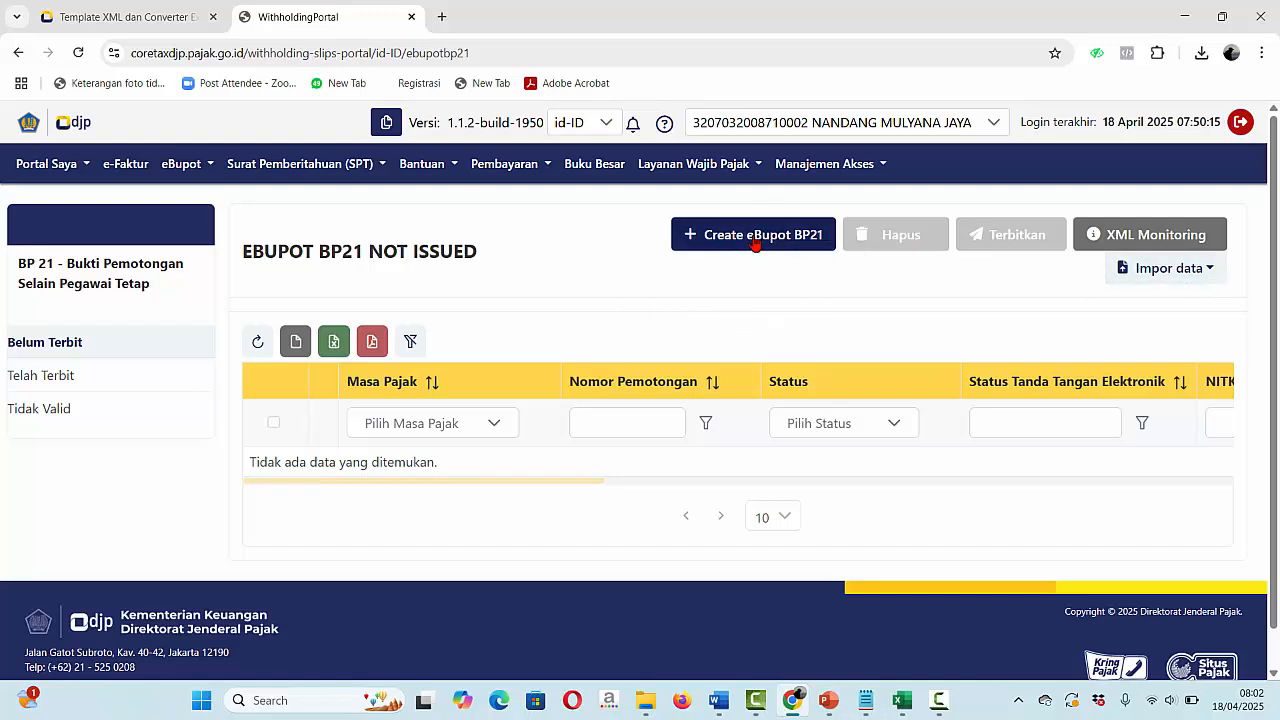
click(755, 238)
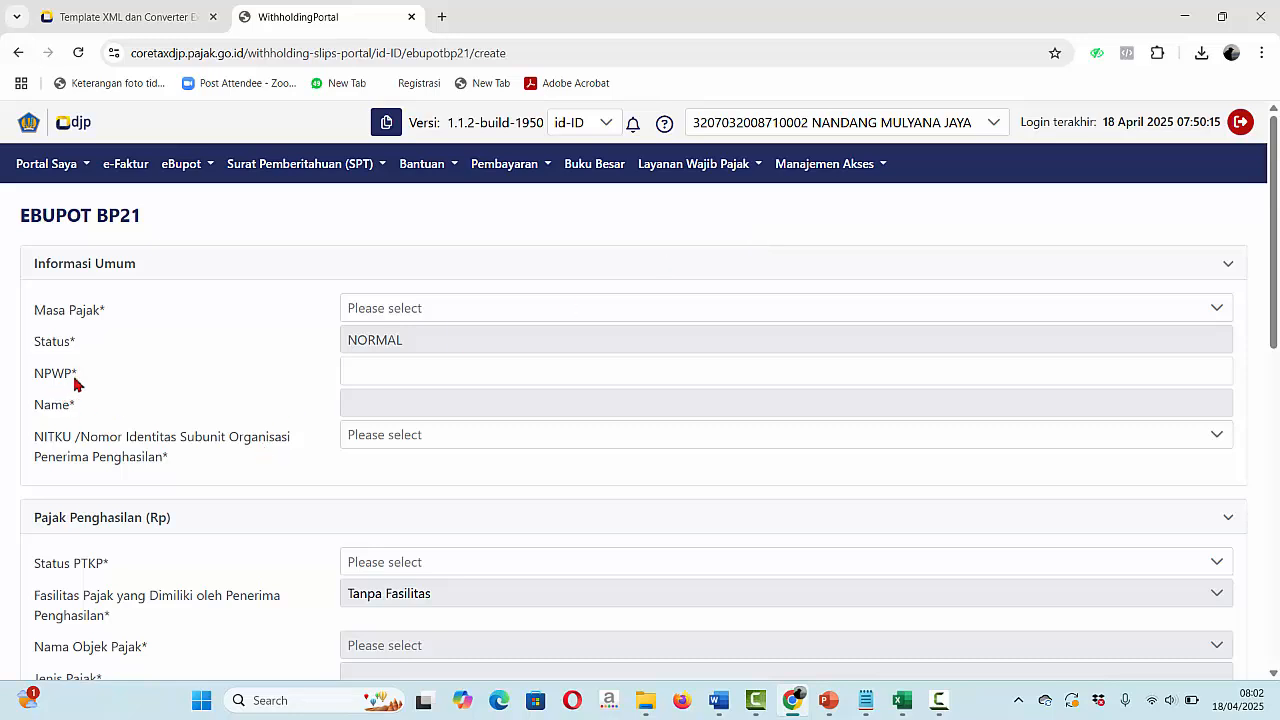
click(383, 381)
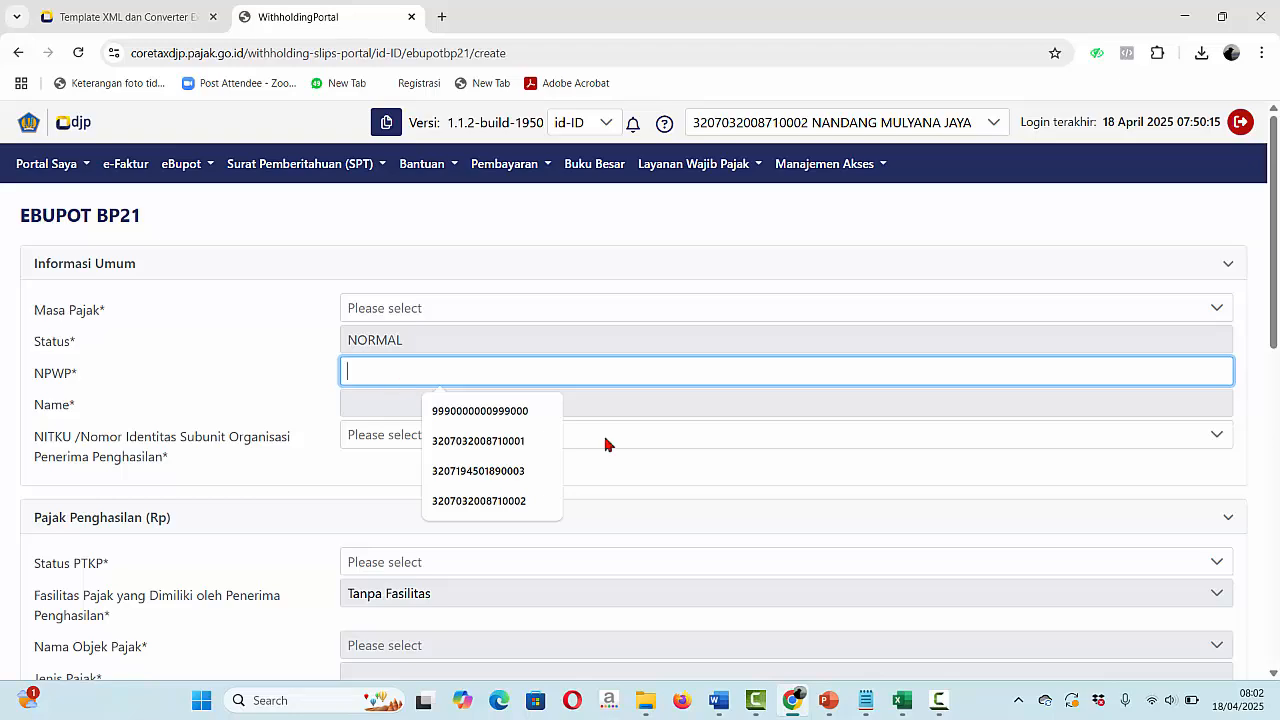
mouse_move(900, 707)
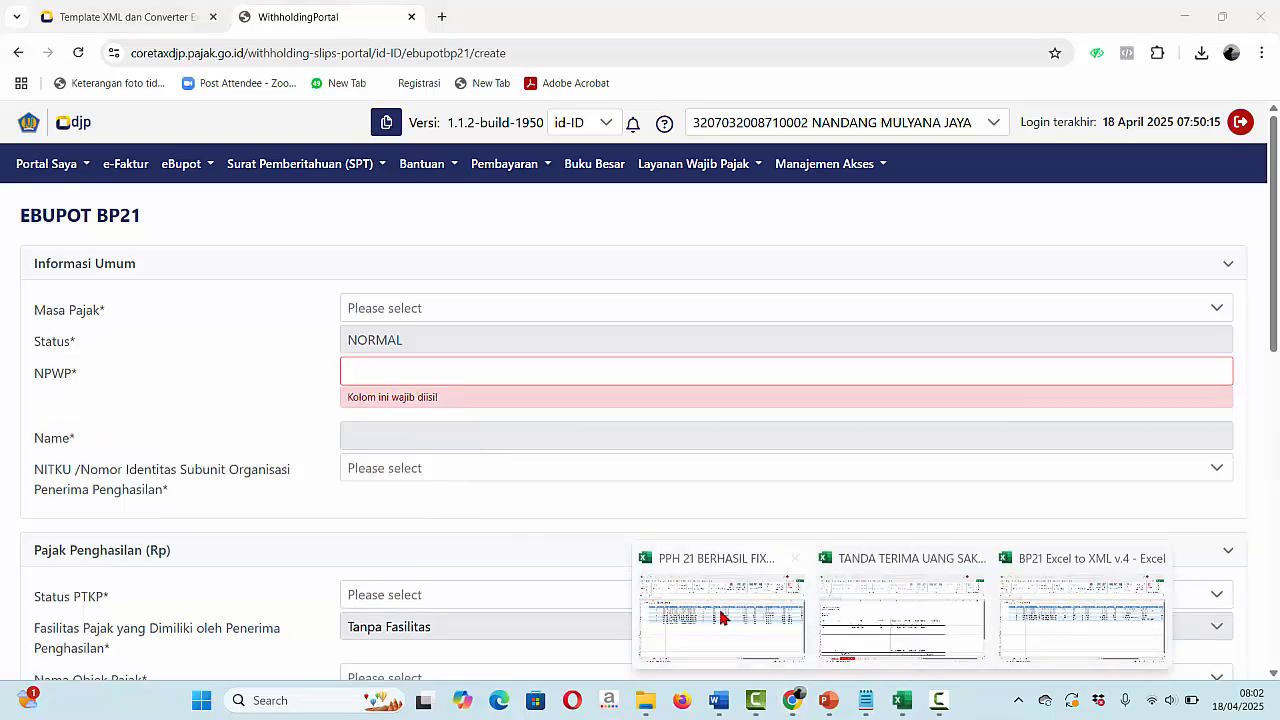
click(908, 620)
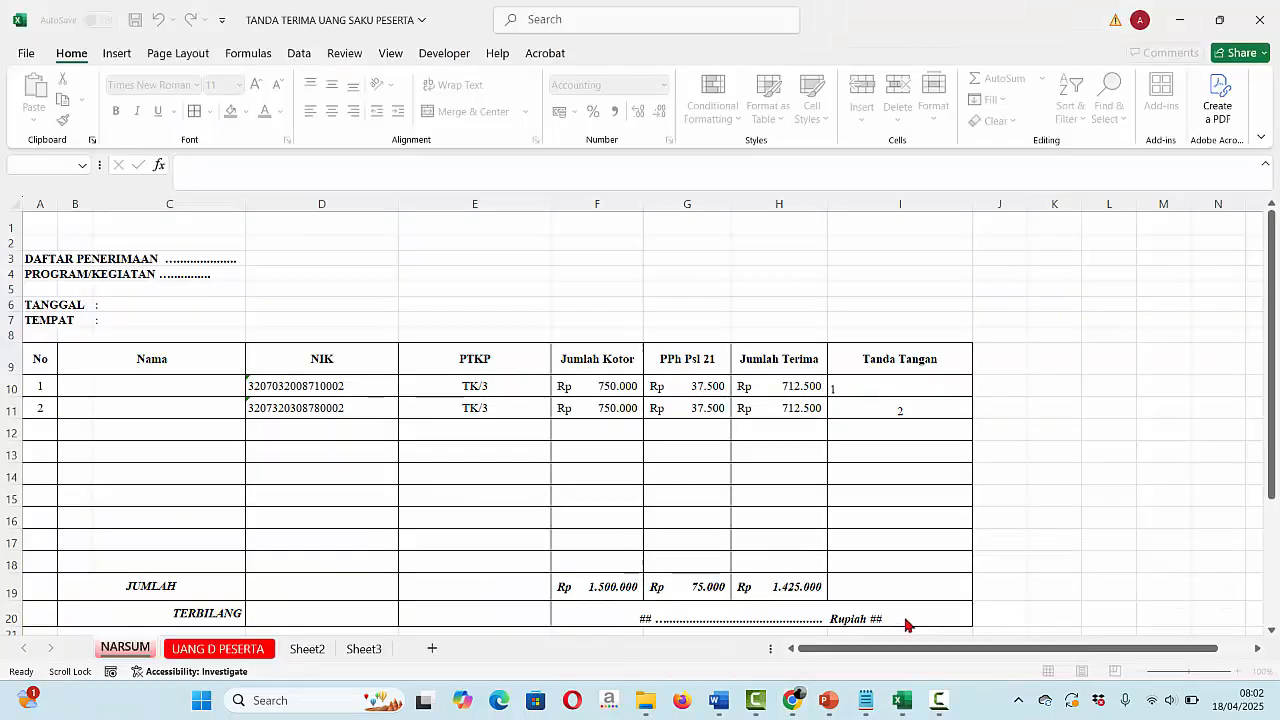
- Copy the first participant's NIK from cell D10 on the UANG D PESERTA sheet
click(342, 409)
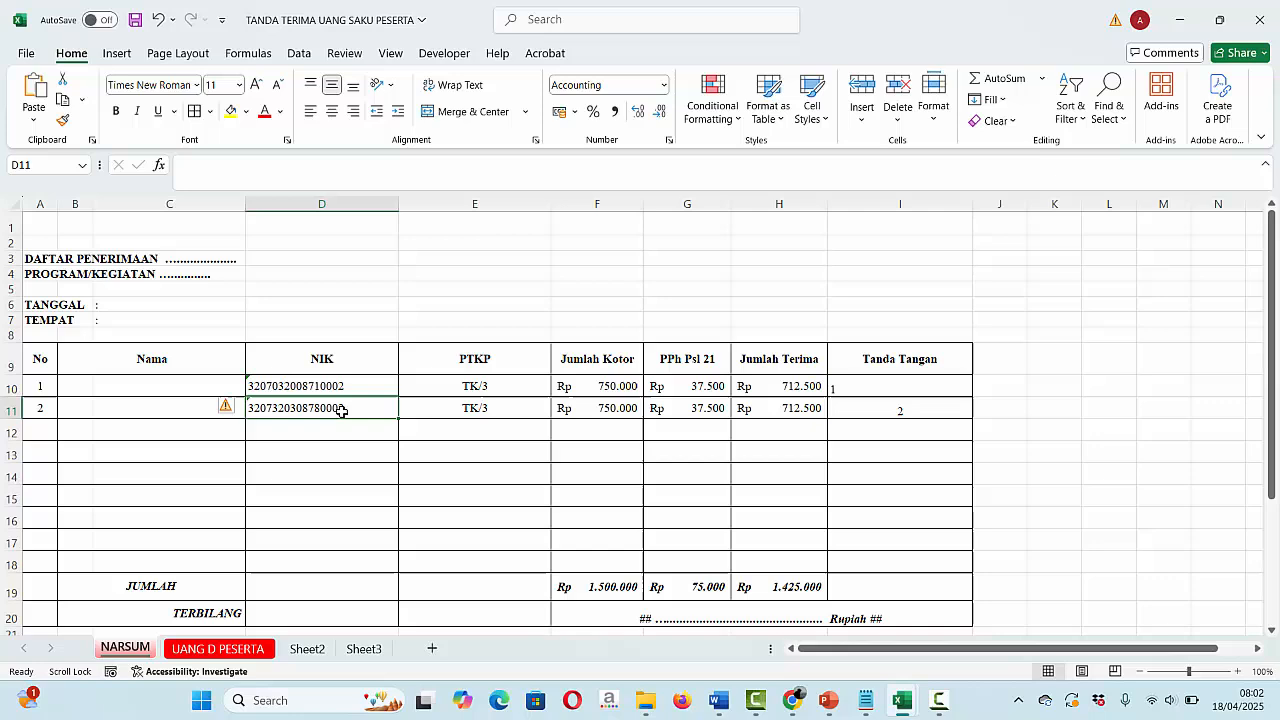
click(250, 650)
click(338, 338)
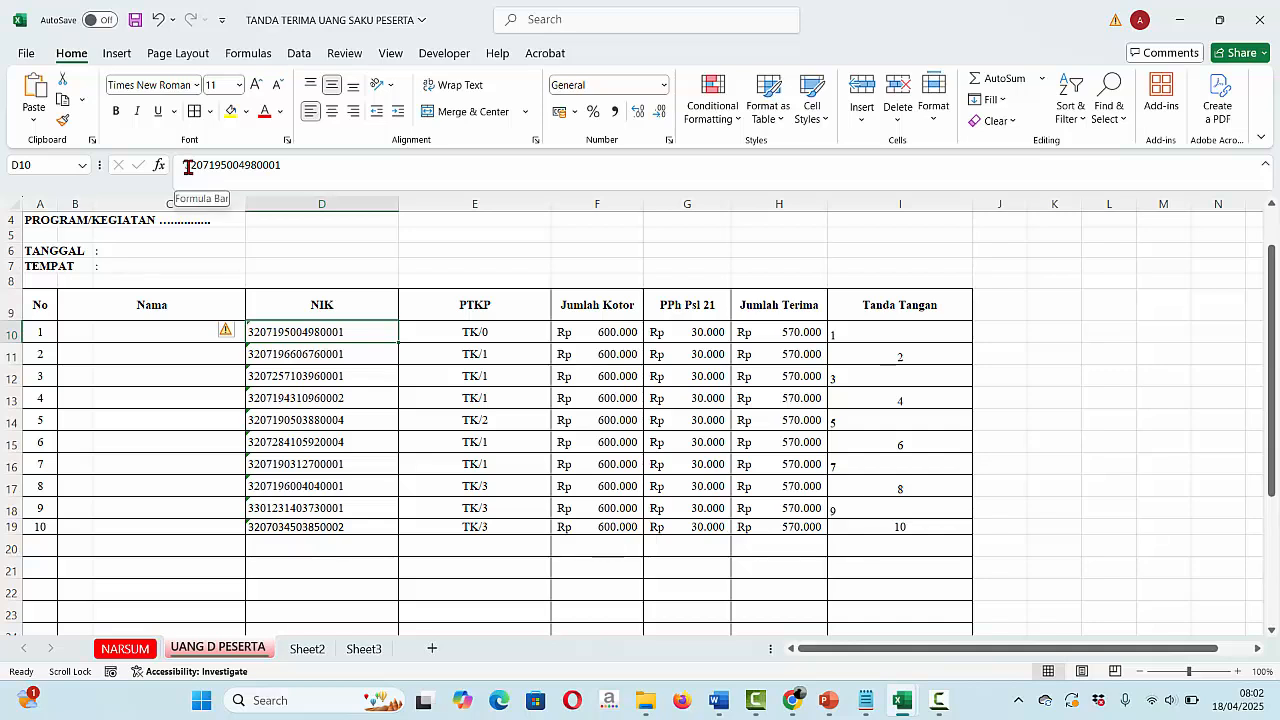
drag(185, 170, 288, 174)
key(ctrl+c)
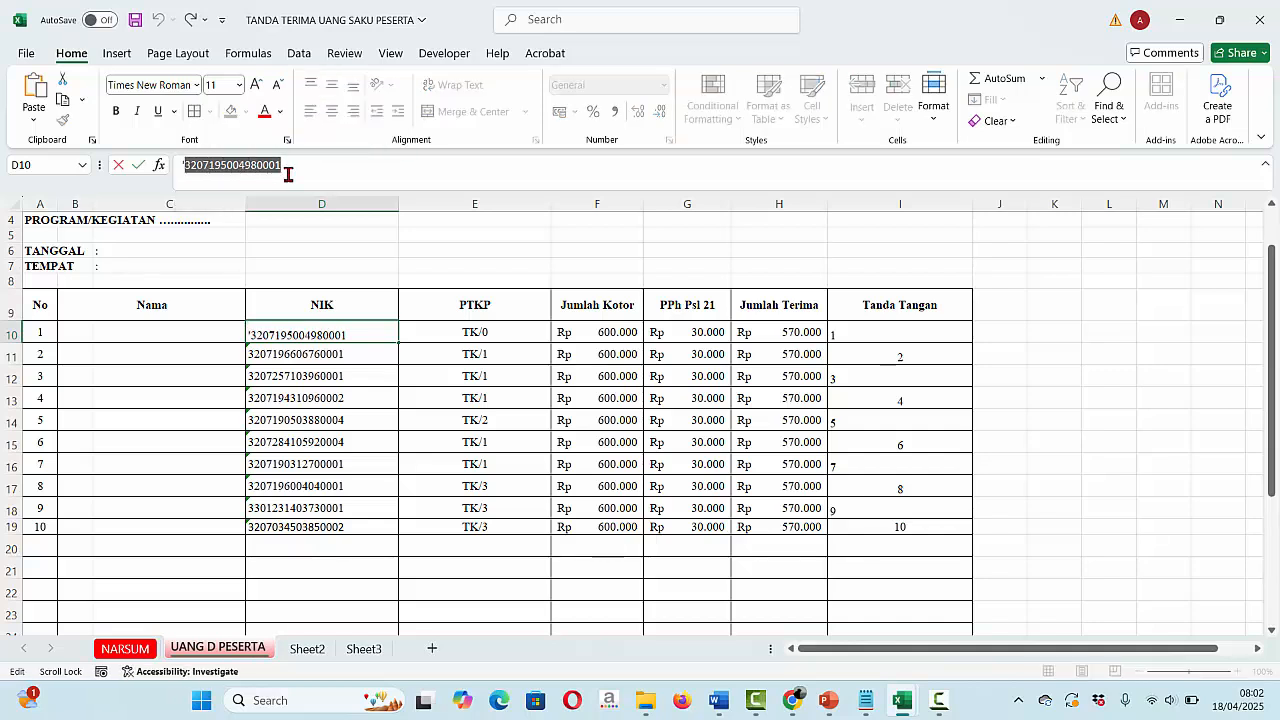
click(793, 701)
key(ctrl+v)
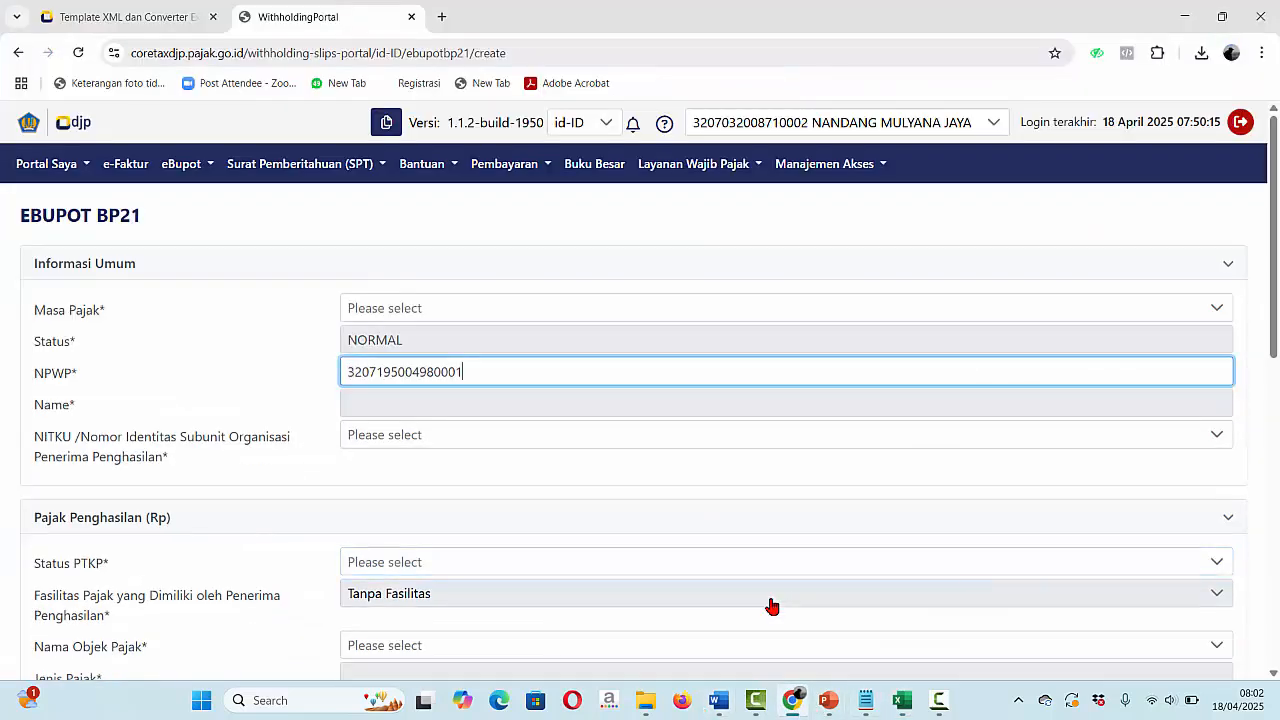
key(Tab)
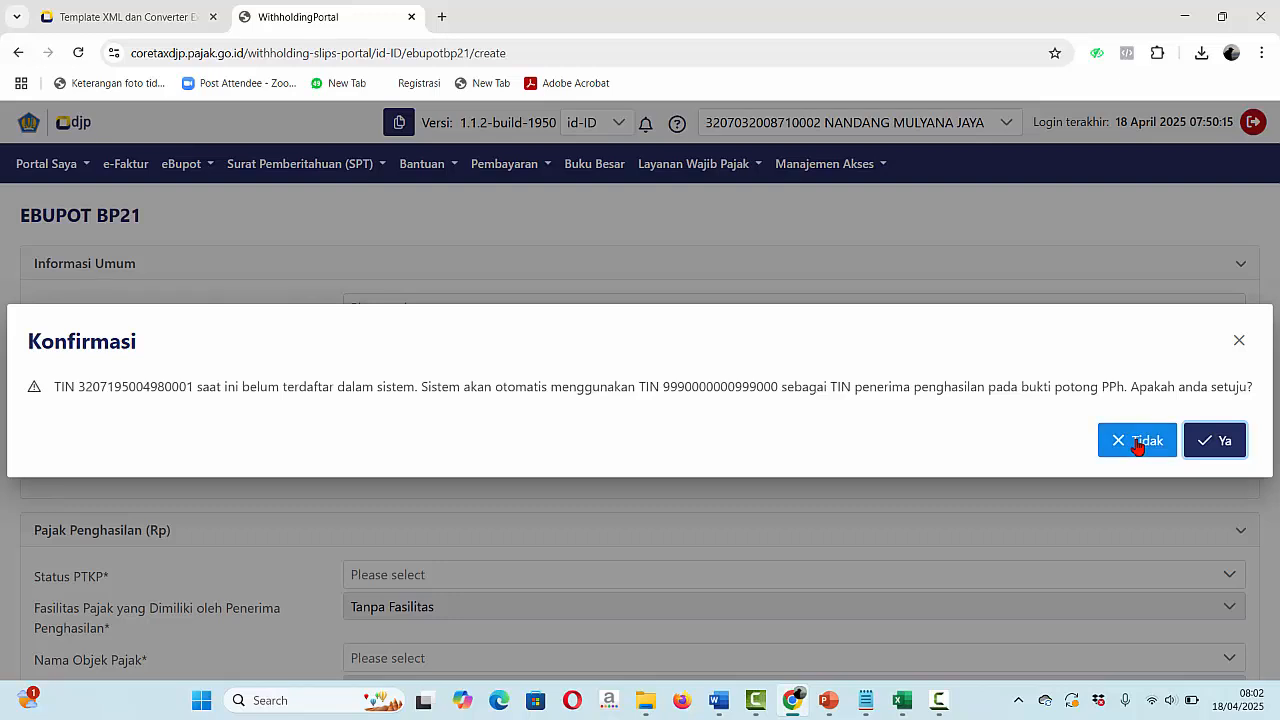
click(1214, 440)
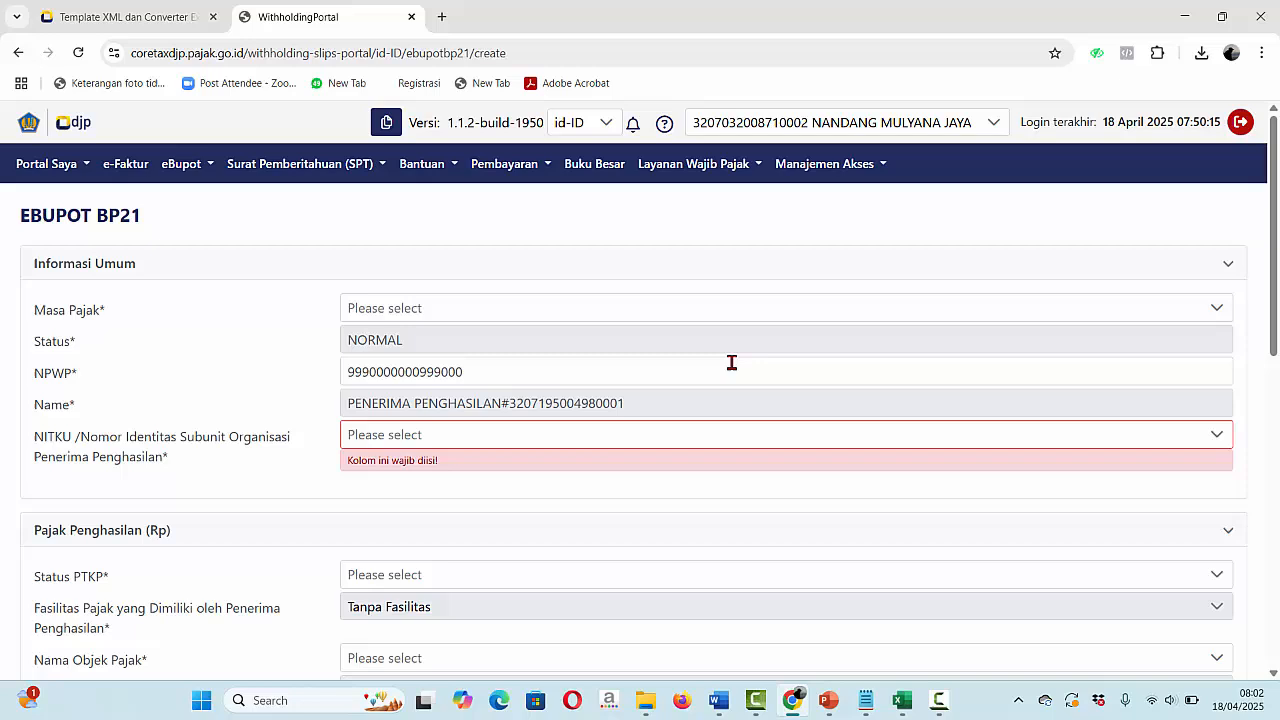
click(455, 378)
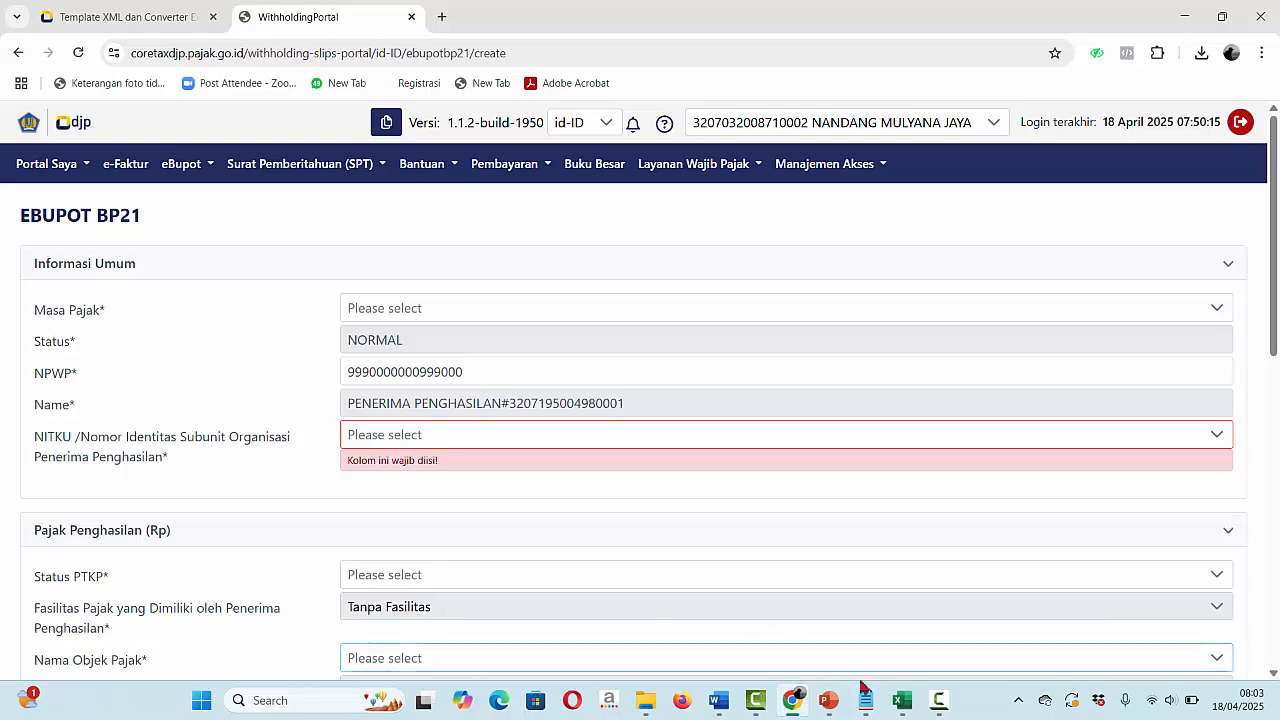
click(905, 708)
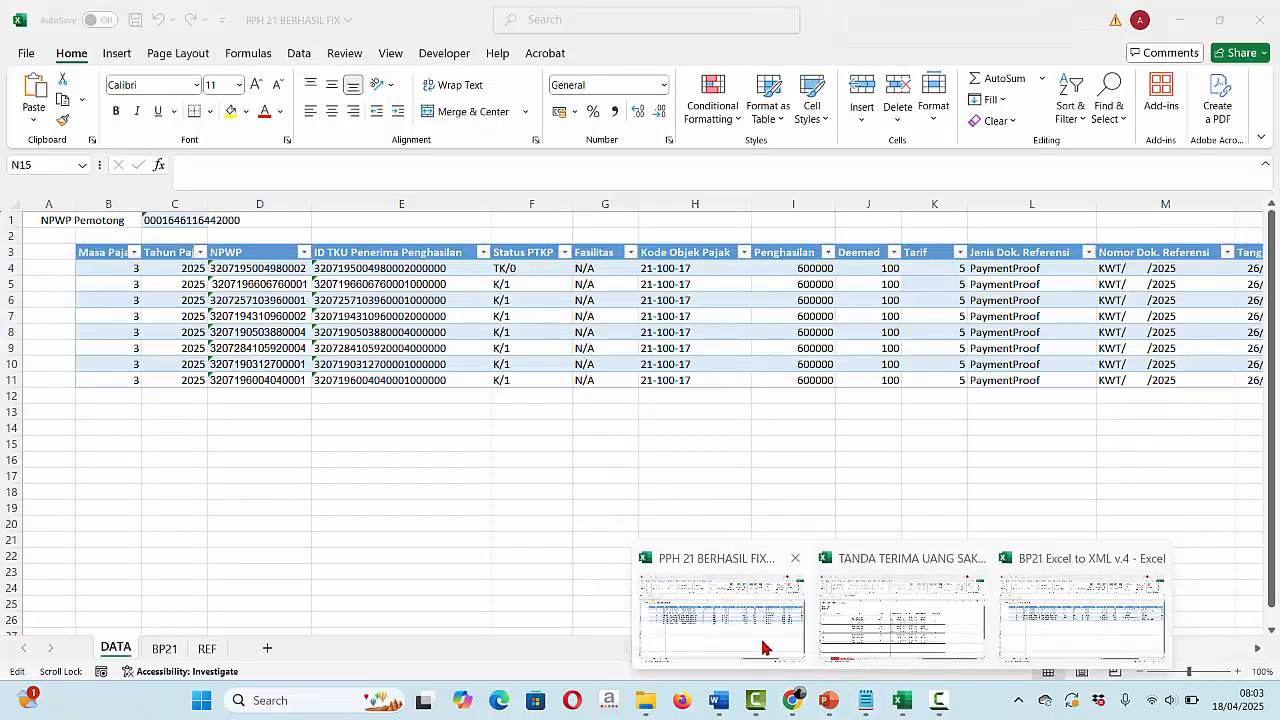
- Copy the second participant's NIK from cell D11 on the TANDA TERIMA workbook's UANG D PESERTA sheet
click(766, 649)
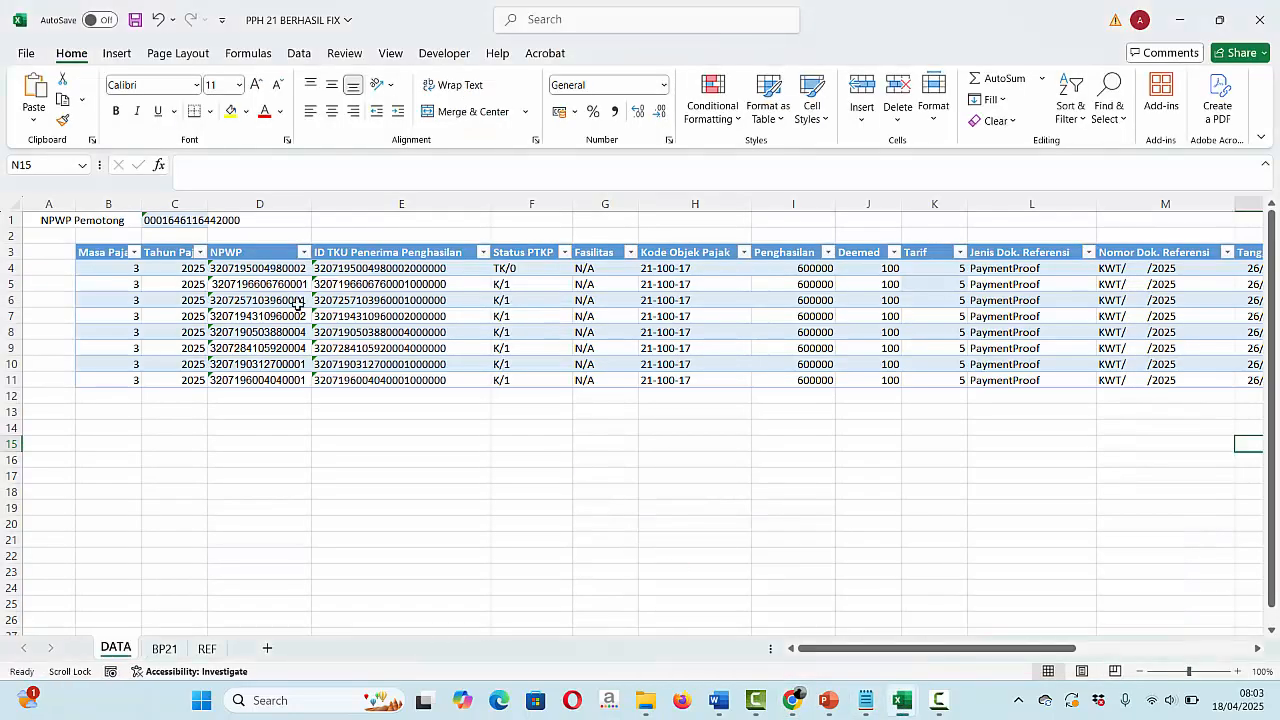
mouse_move(900, 700)
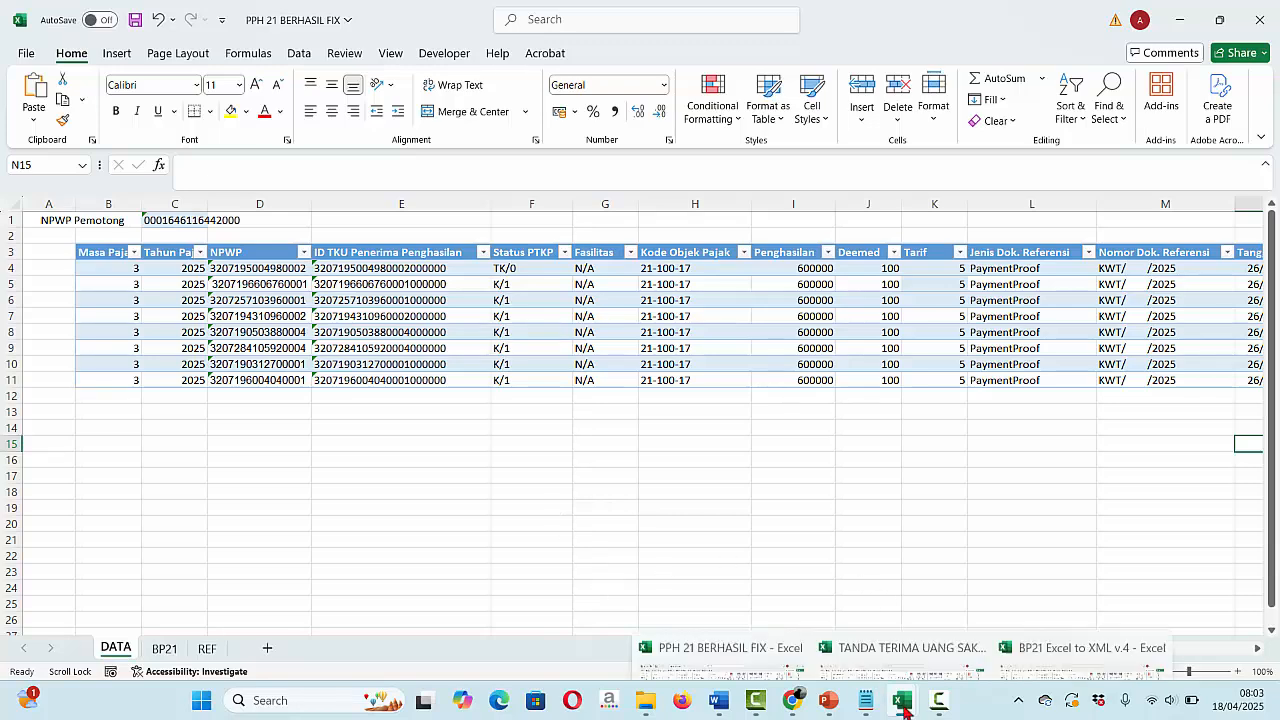
click(925, 620)
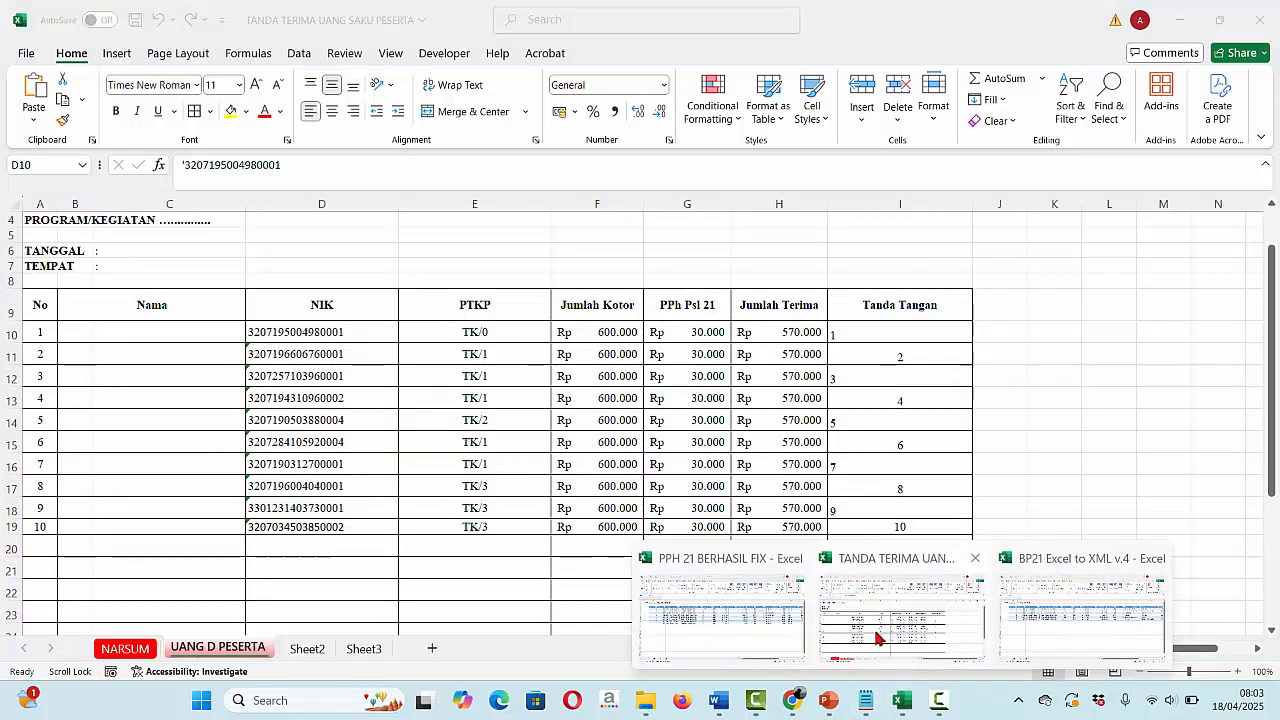
click(363, 357)
drag(183, 165, 286, 171)
key(ctrl+c)
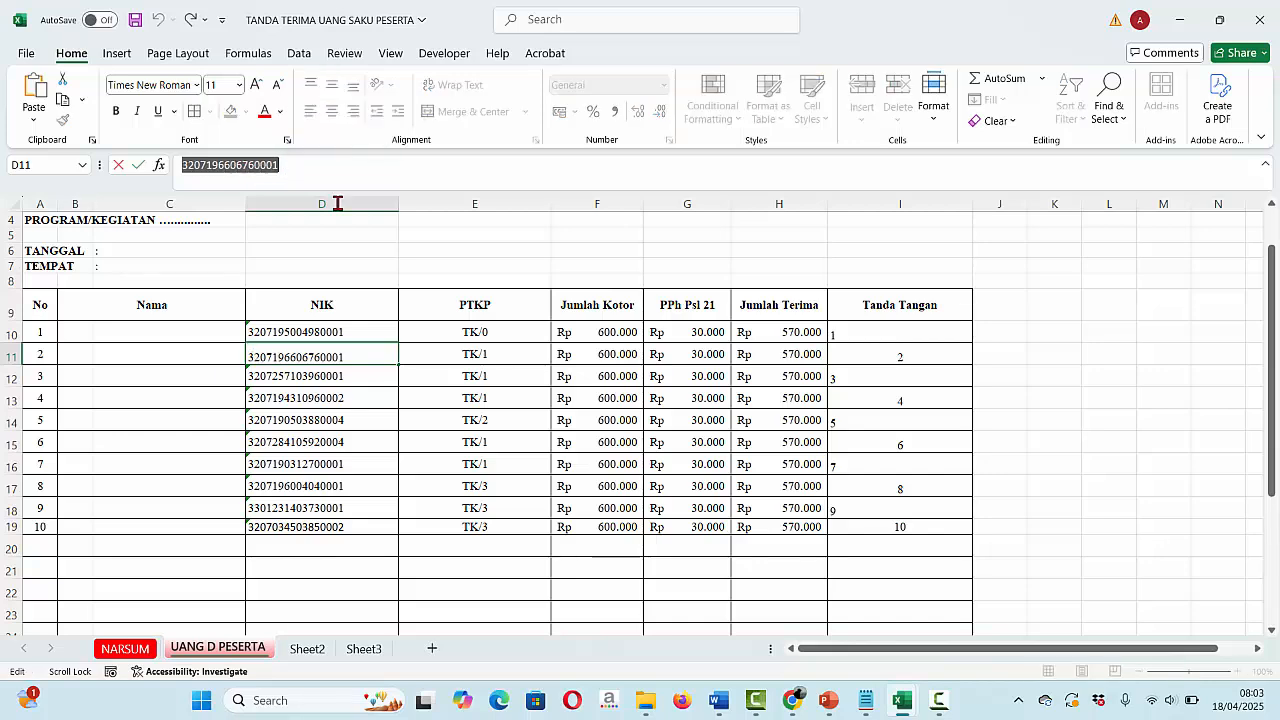
click(795, 700)
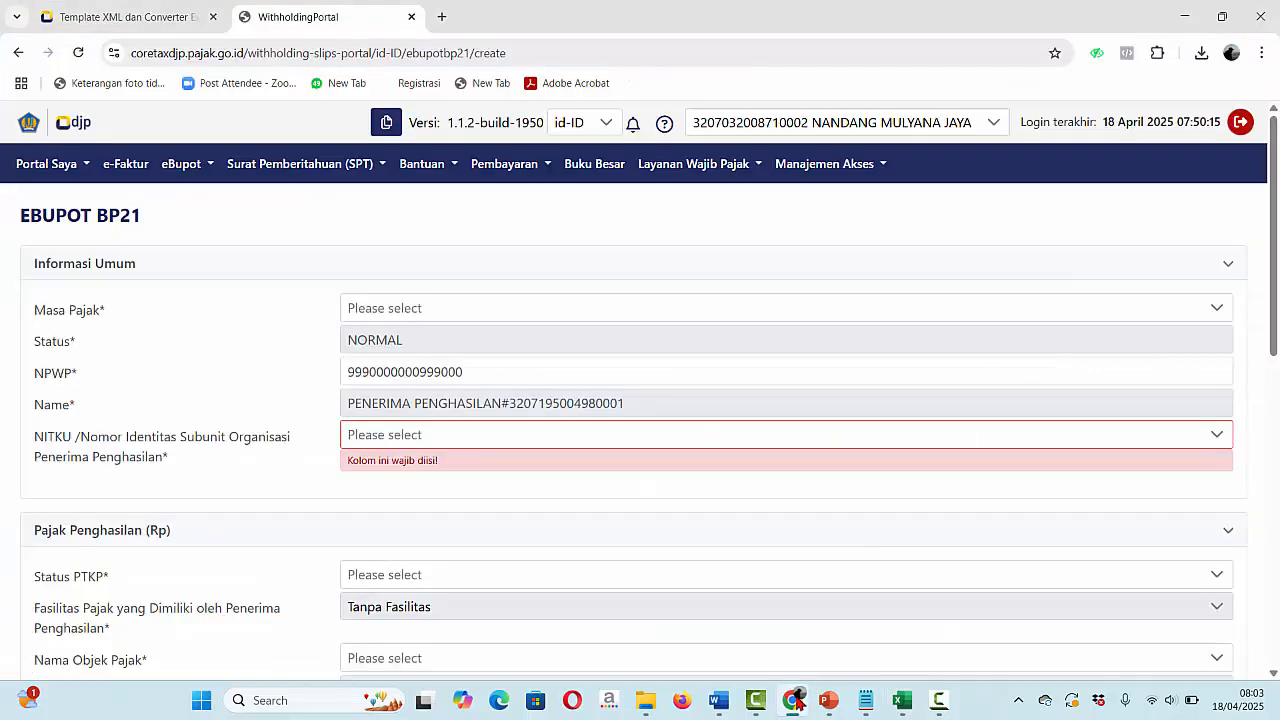
click(548, 371)
drag(534, 374, 251, 403)
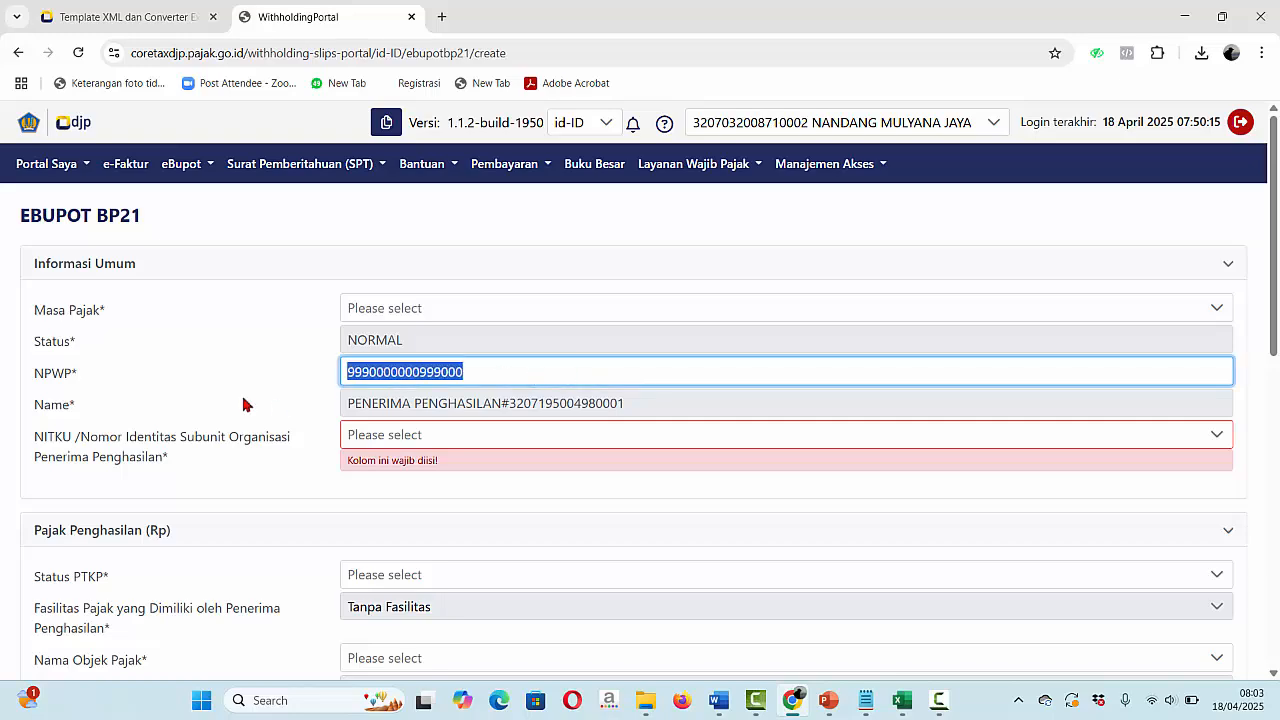
key(ctrl+v)
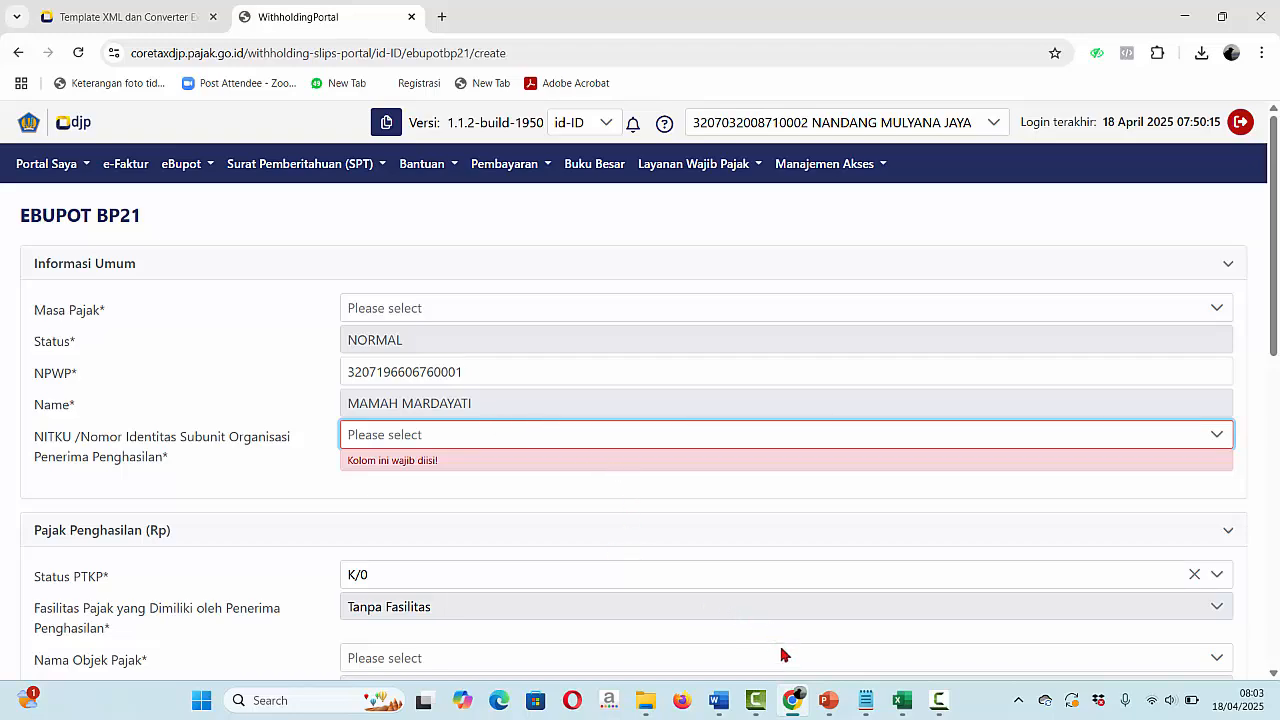
- Switch back to the BP21 Excel to XML v.4 workbook in Excel
click(830, 706)
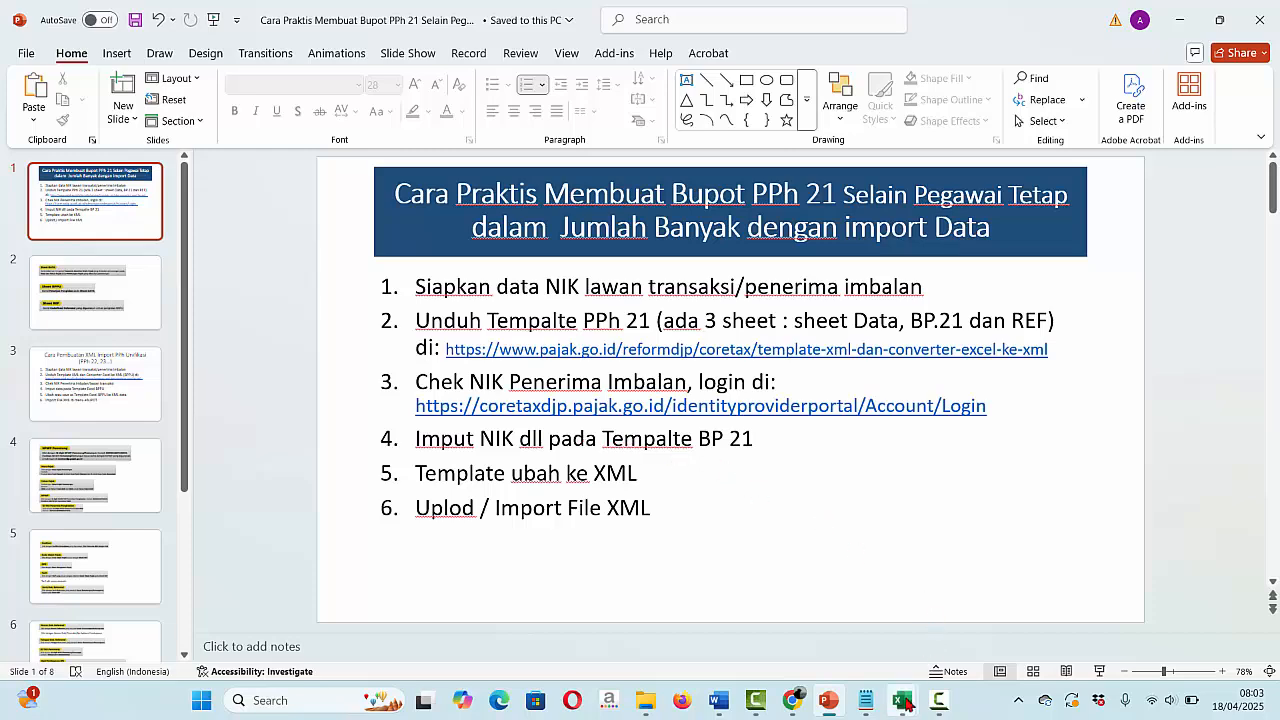
mouse_move(903, 697)
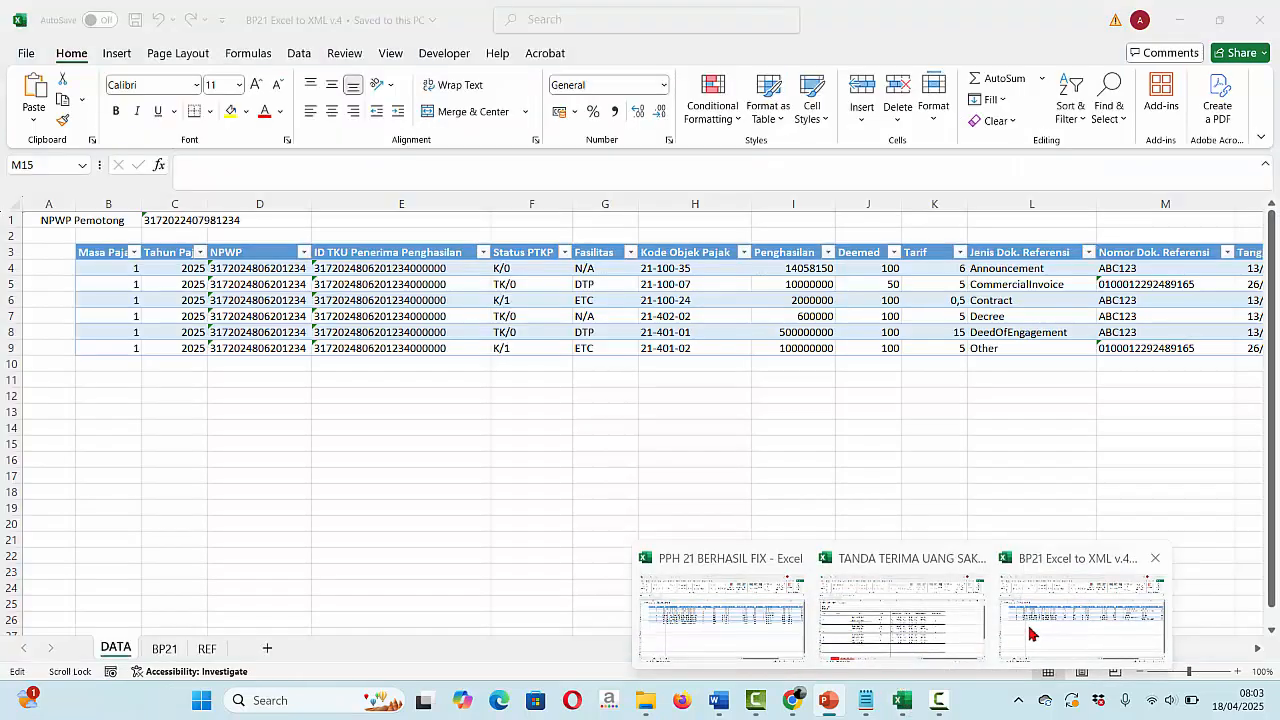
click(1052, 650)
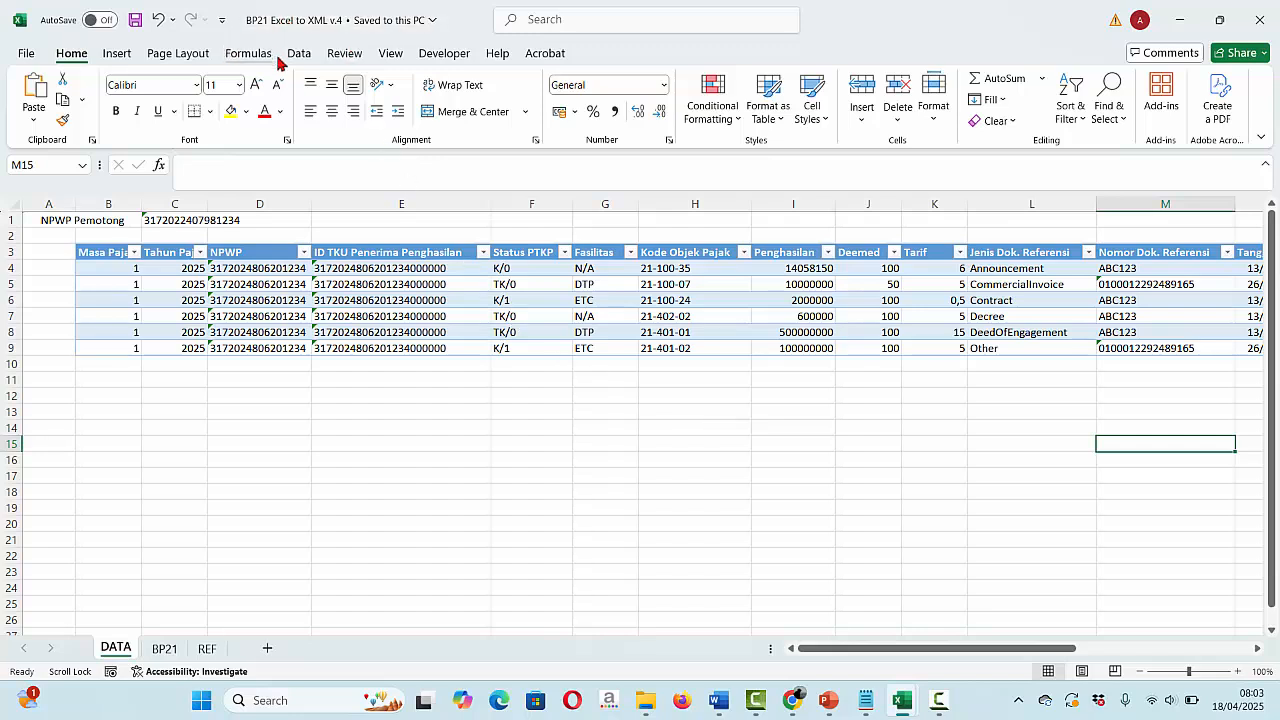
- Enter tax period 4 in cell B4 of the DATA sheet
click(121, 275)
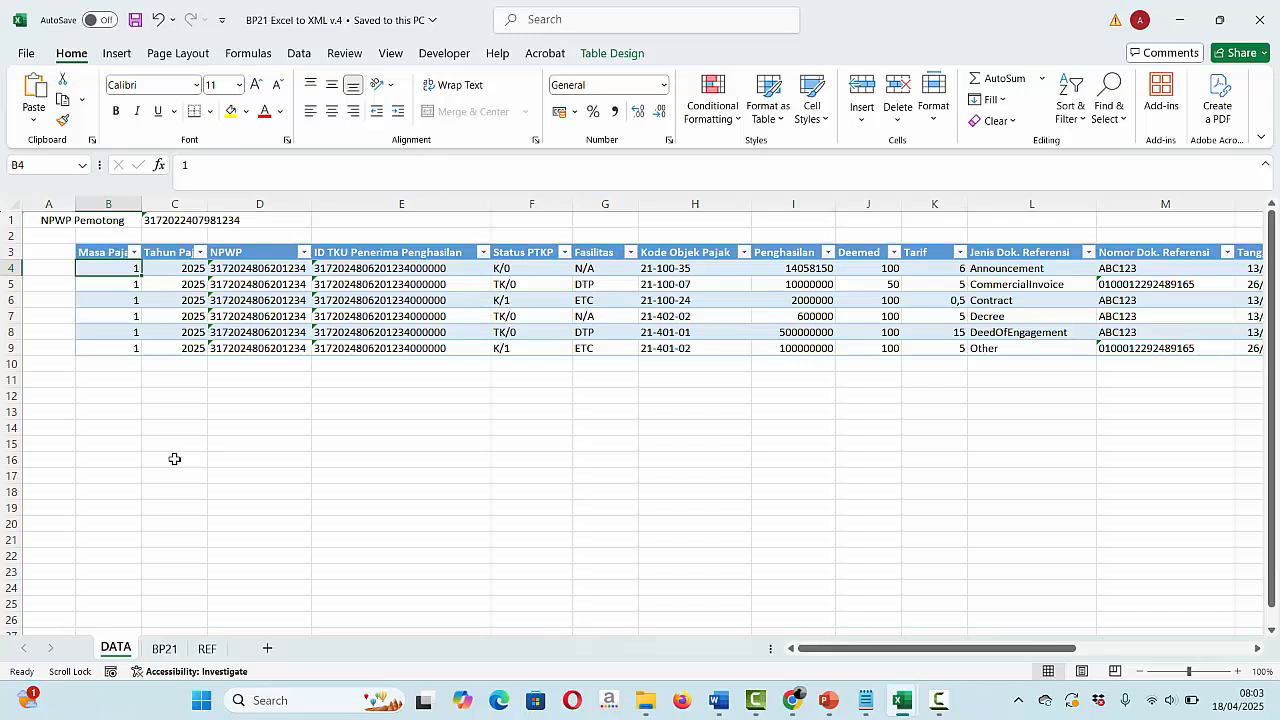
text(4)
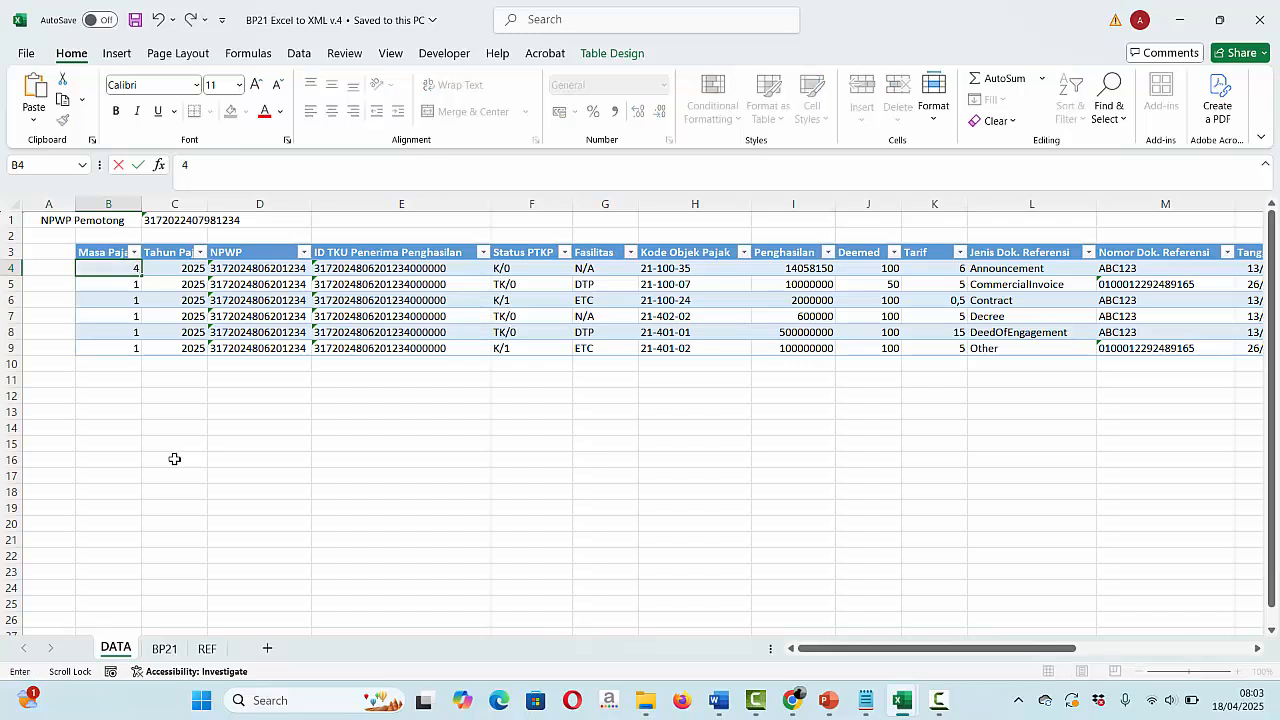
key(Return)
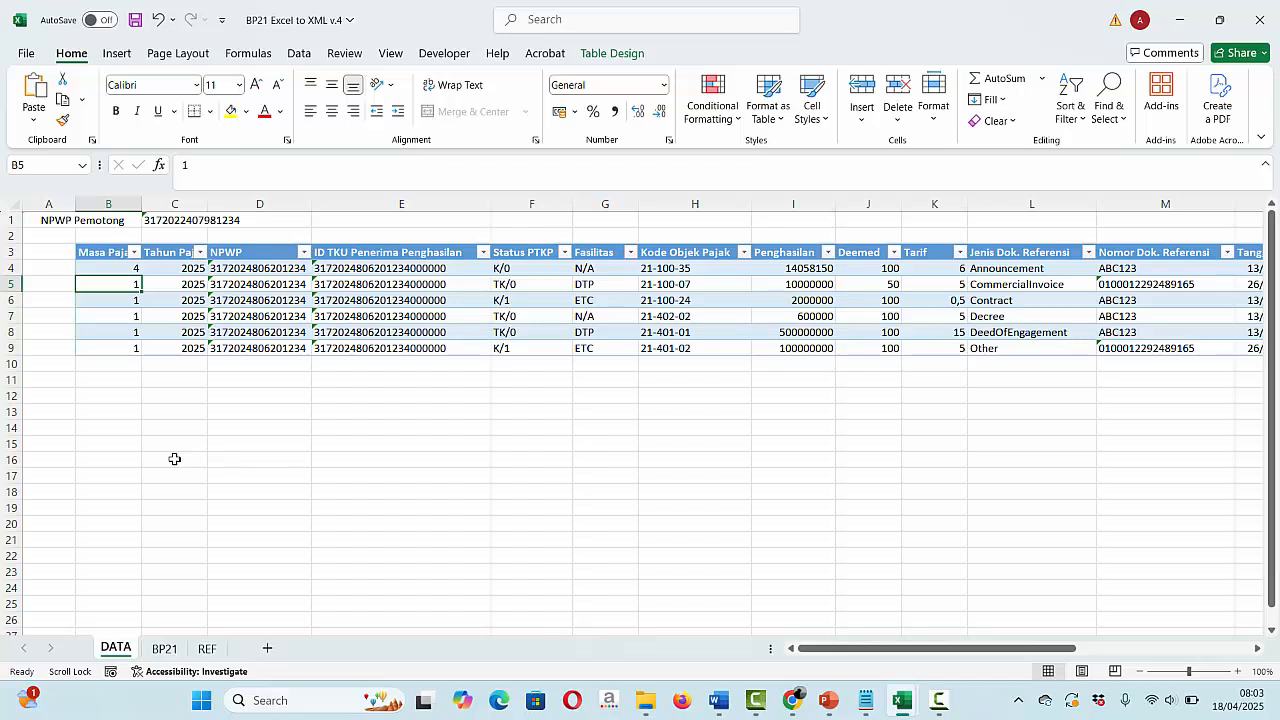
- Inspect the VLOOKUP formula that pulls the Deemed value into J4
click(107, 267)
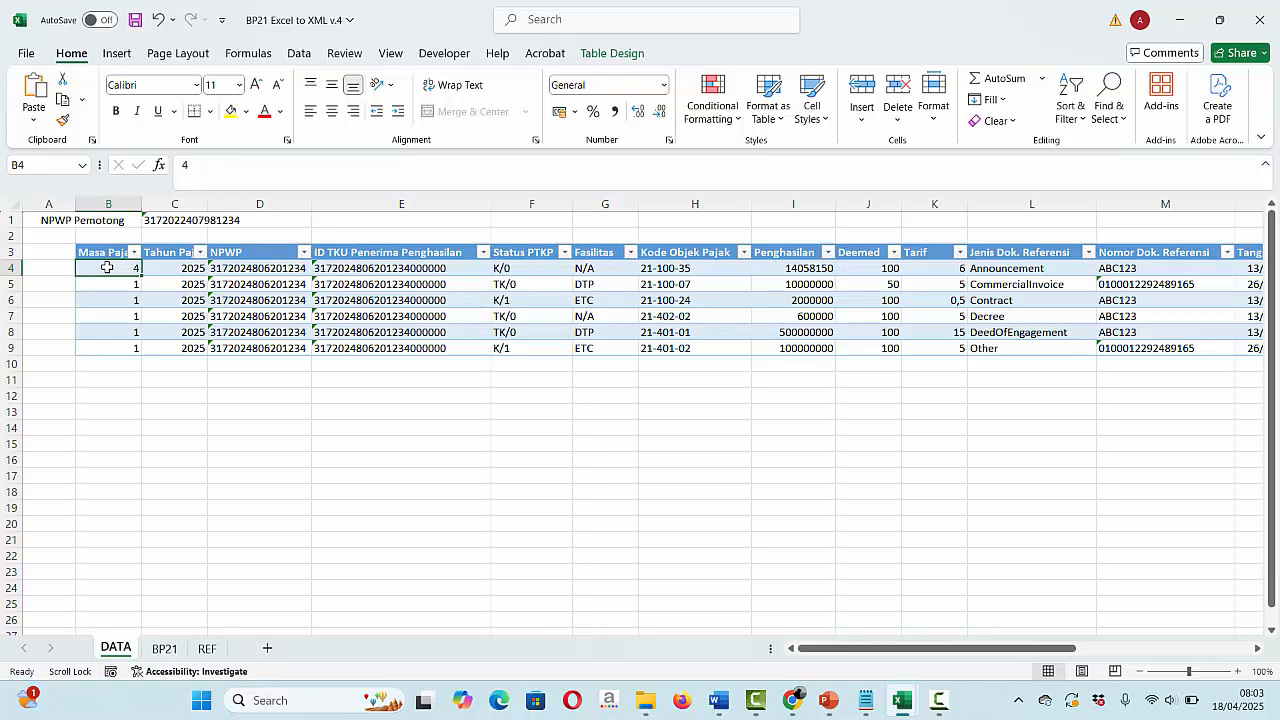
scroll(107, 267, right, 1)
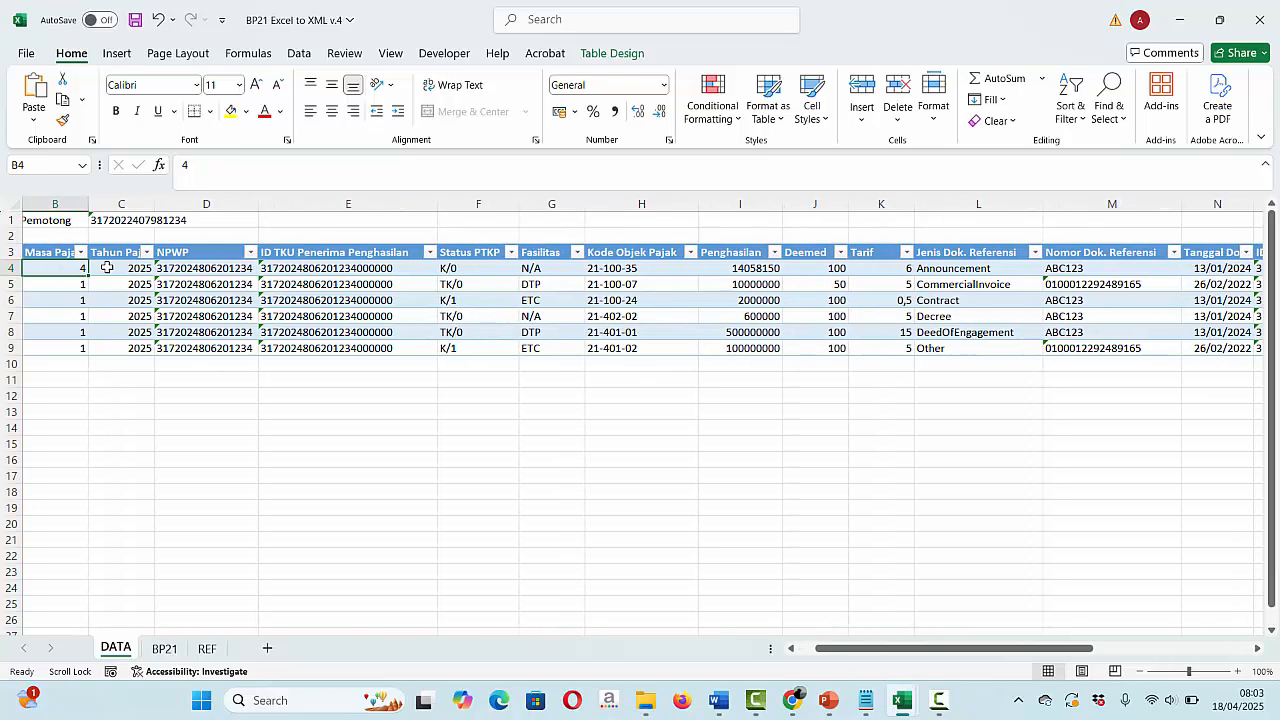
click(818, 268)
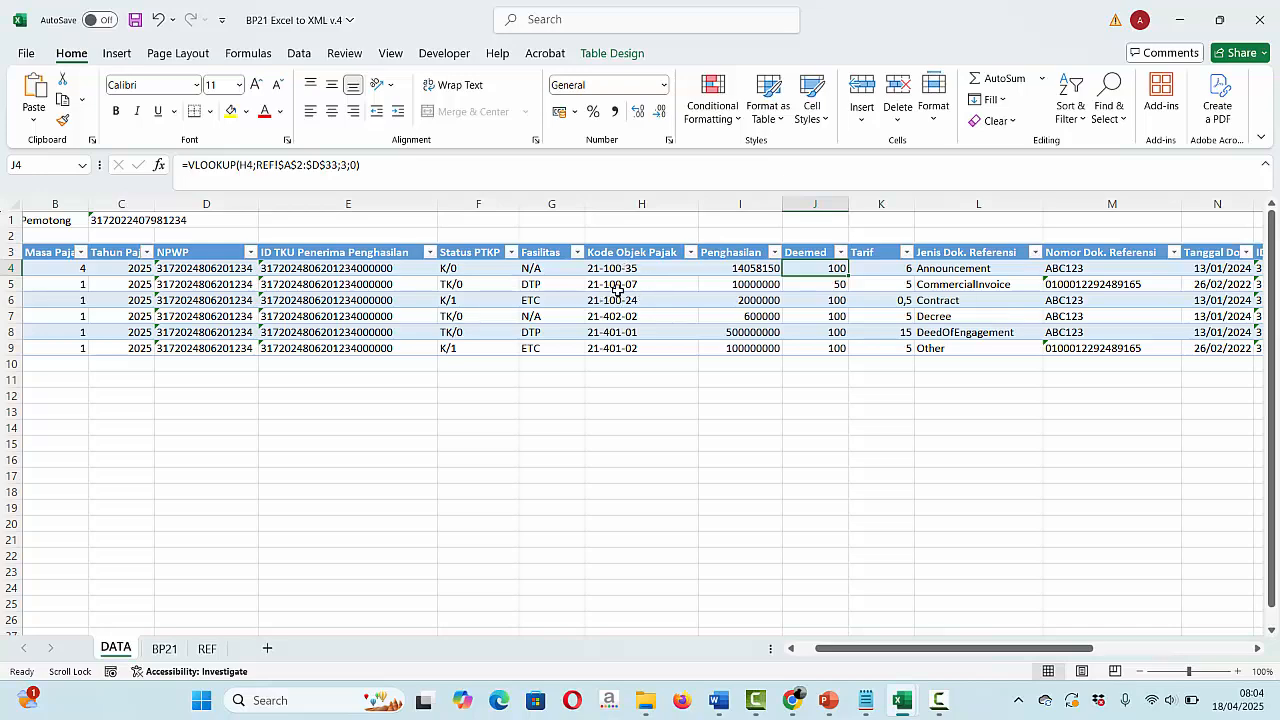
- Compare the REF sheet rows for tax object codes 21-100-17 and 21-100-14
click(207, 648)
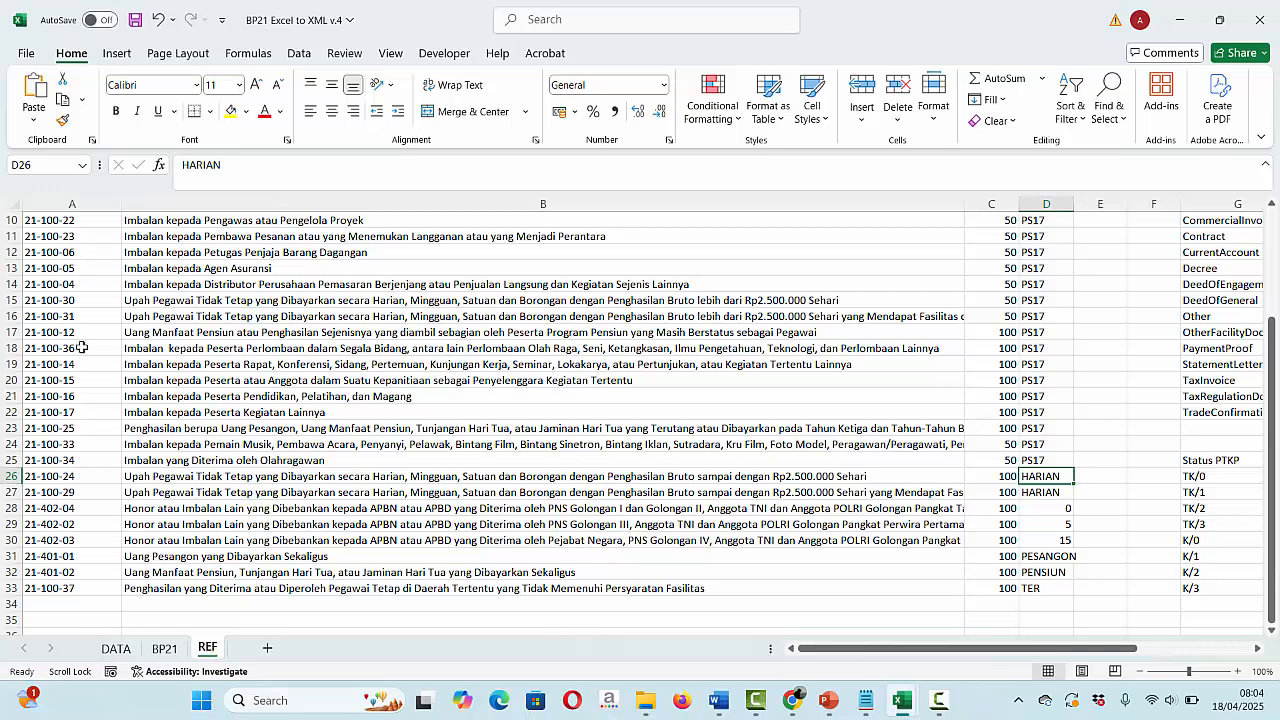
click(5, 412)
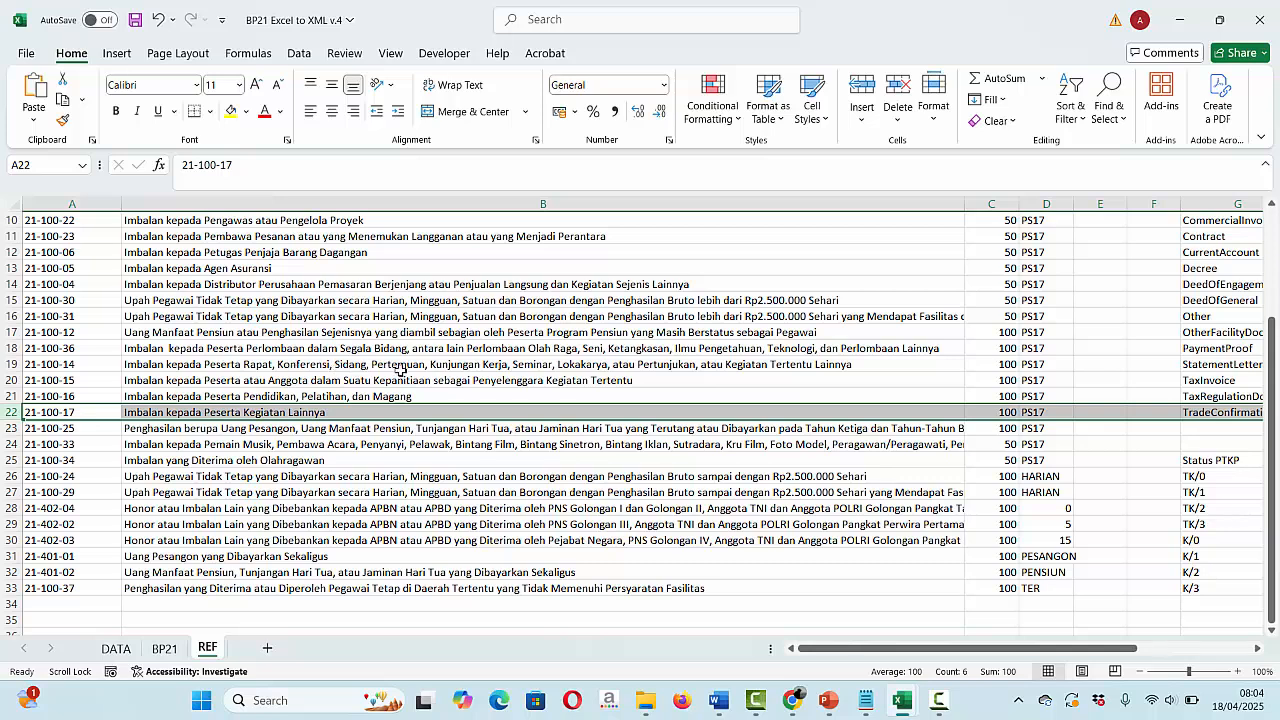
click(9, 364)
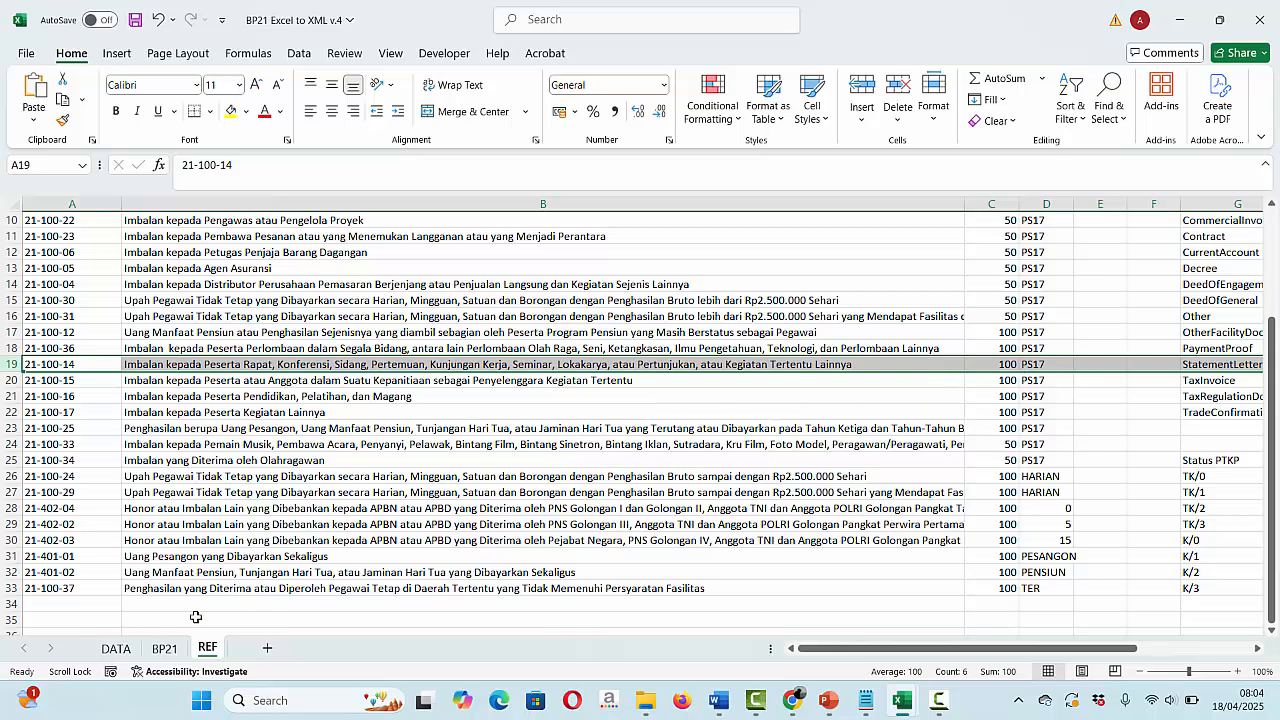
click(125, 649)
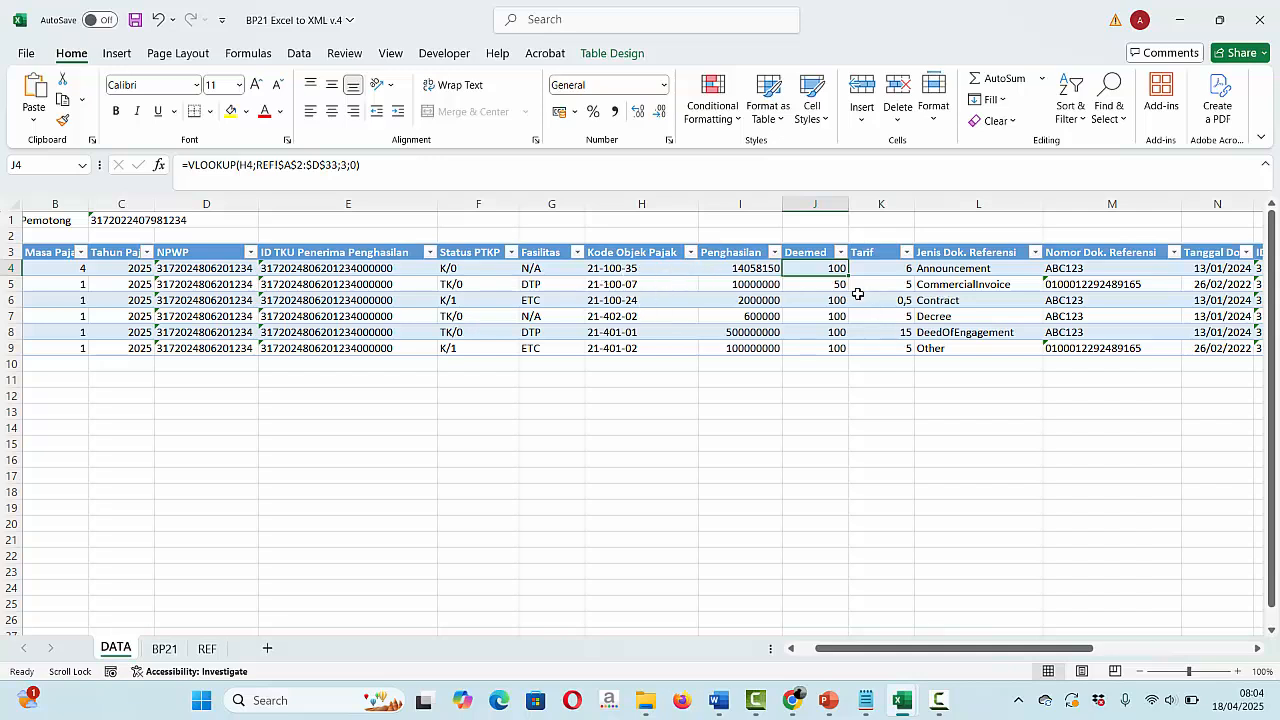
- Change H5's tax object code to 21-100-17 so its Deemed value becomes 100
click(634, 285)
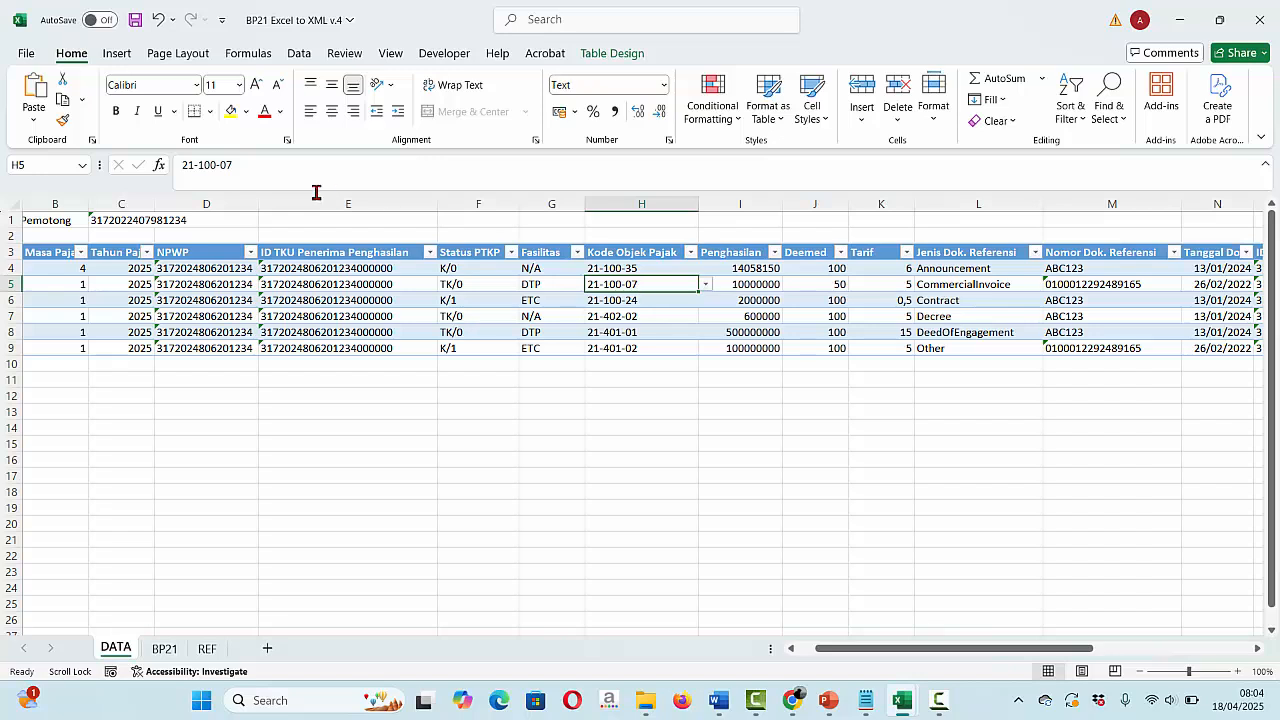
click(259, 174)
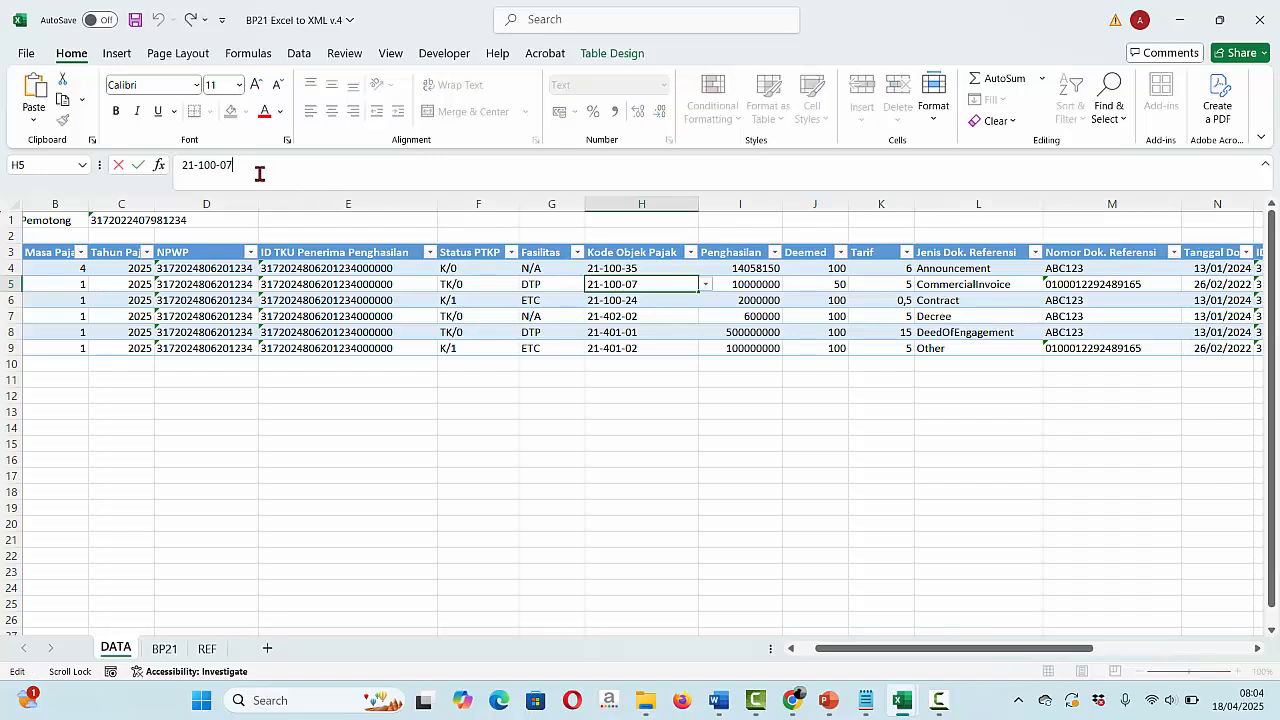
text(17)
key(Return)
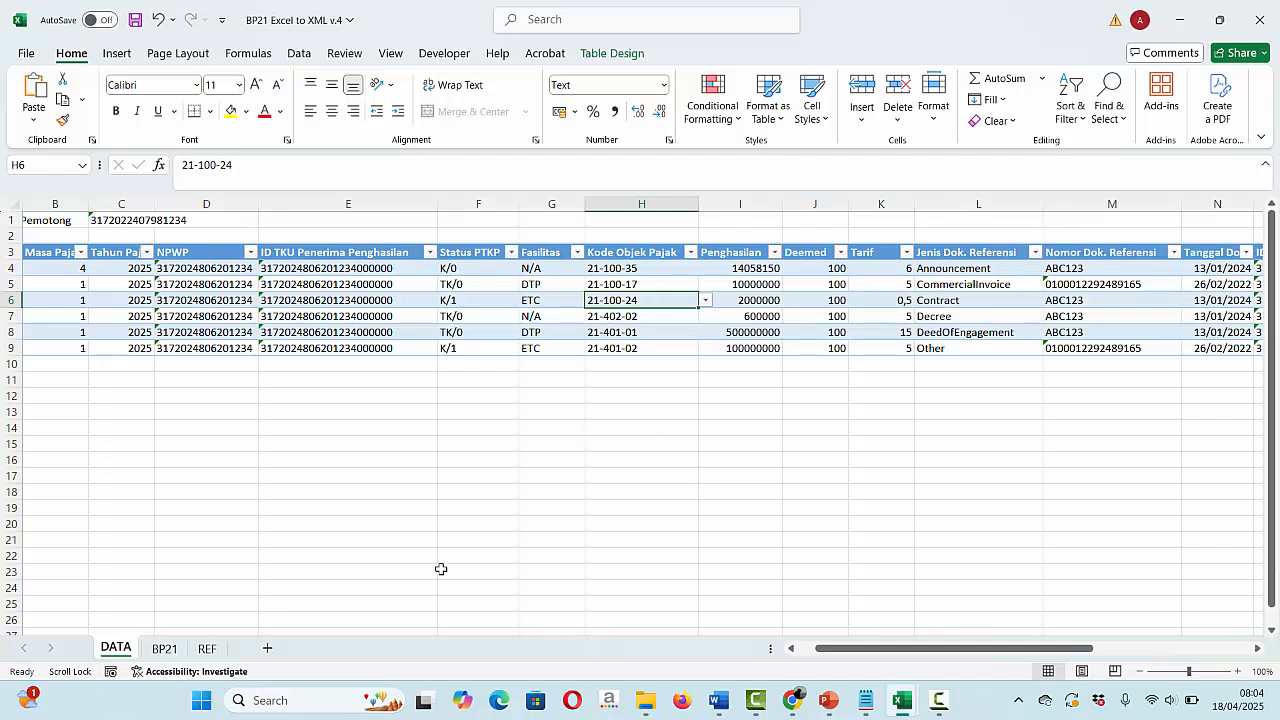
- Find the PaymentProof code for the Bukti Pembayaran document on the REF sheet
click(208, 649)
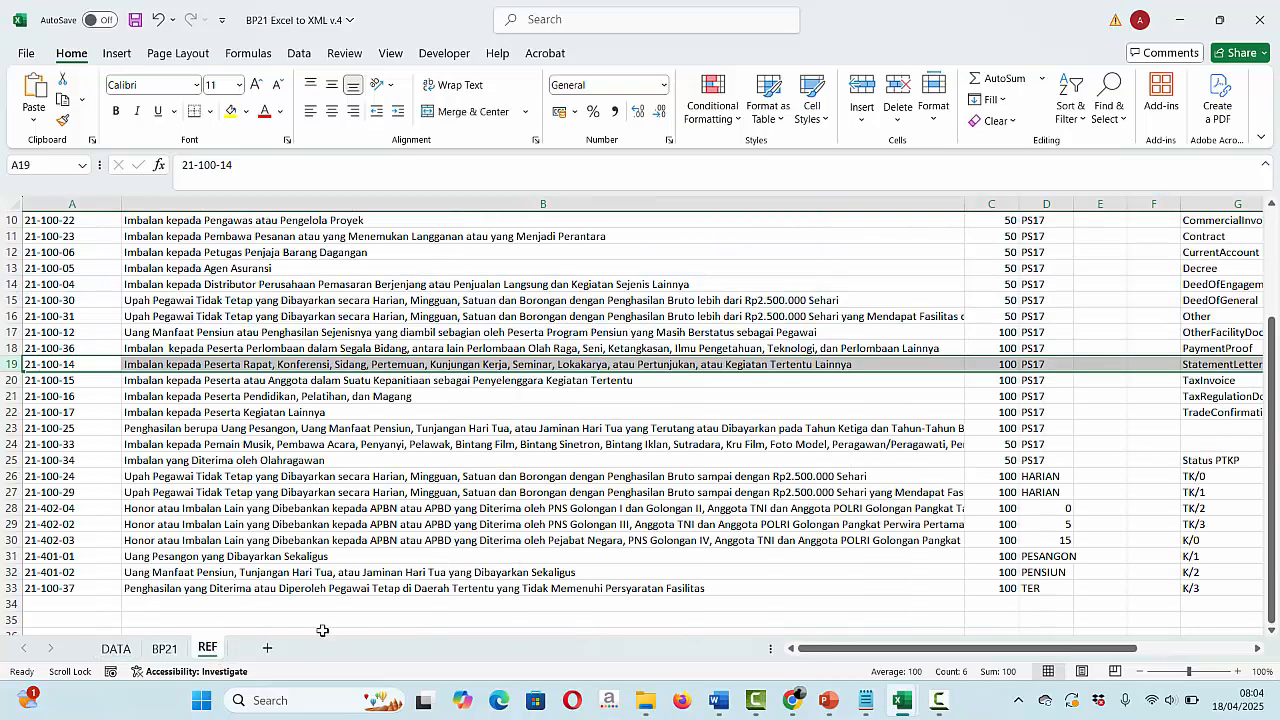
click(1145, 525)
scroll(1145, 525, right, 3)
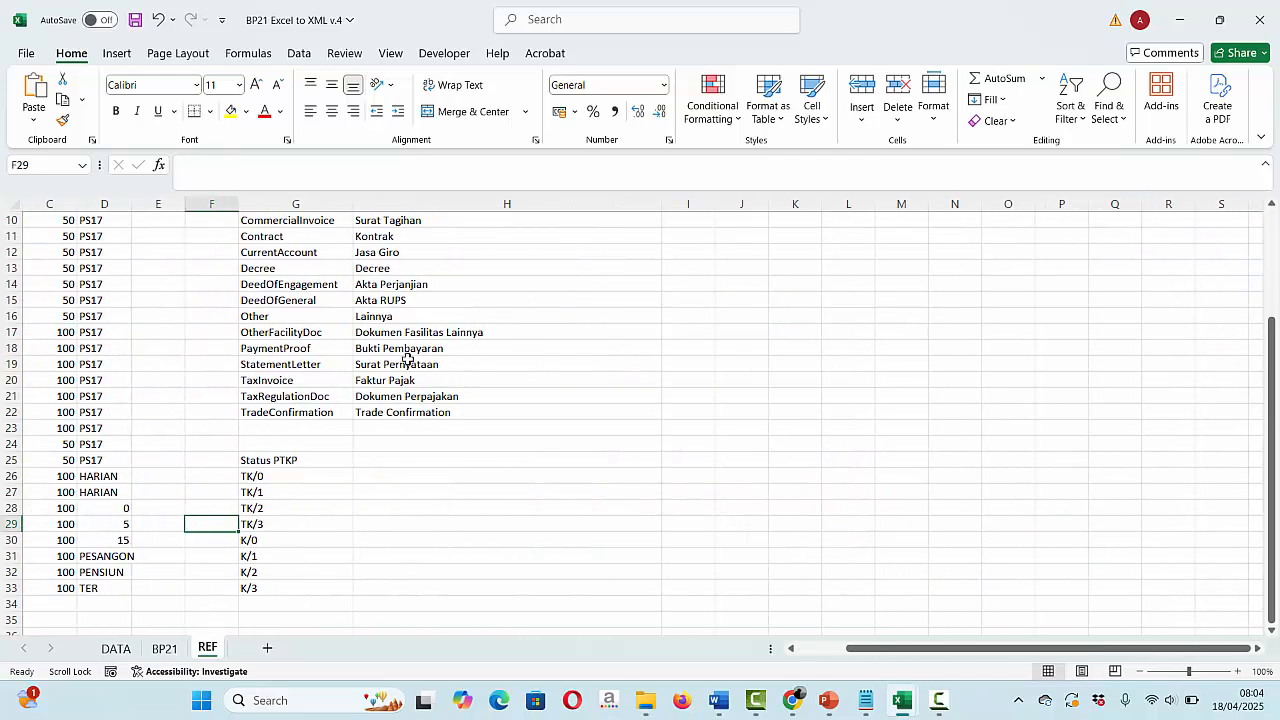
click(406, 353)
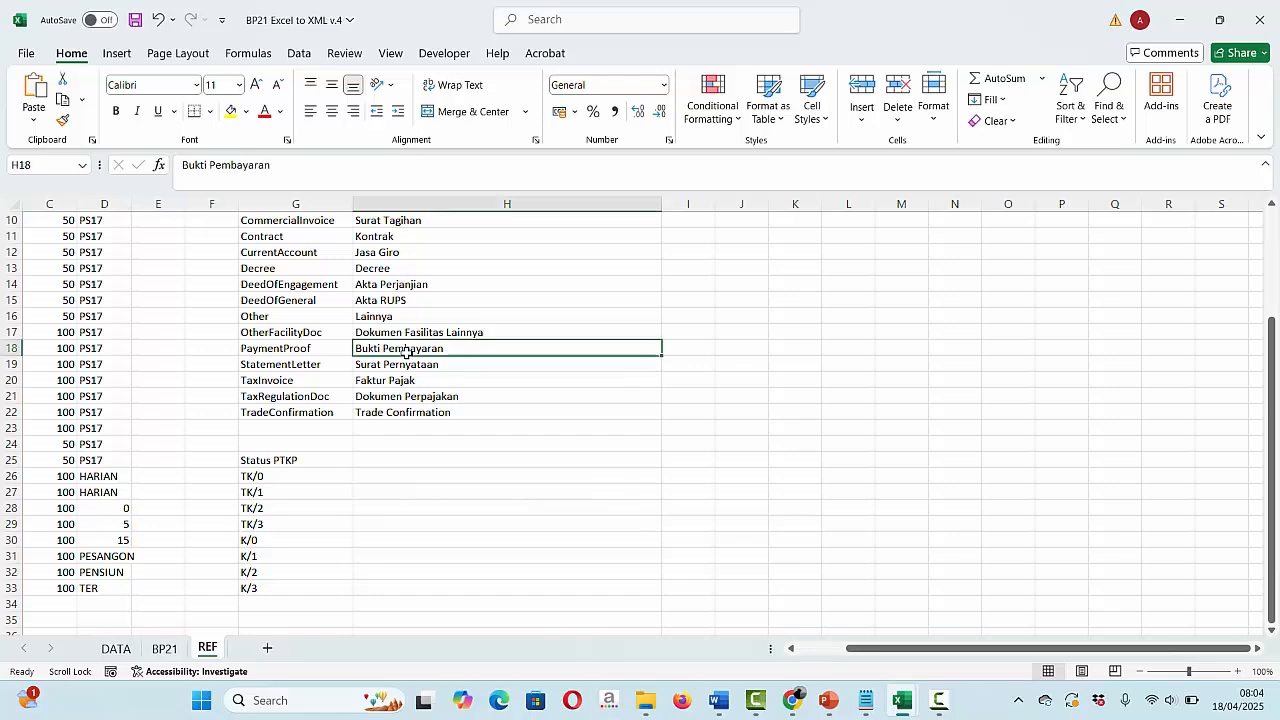
click(299, 347)
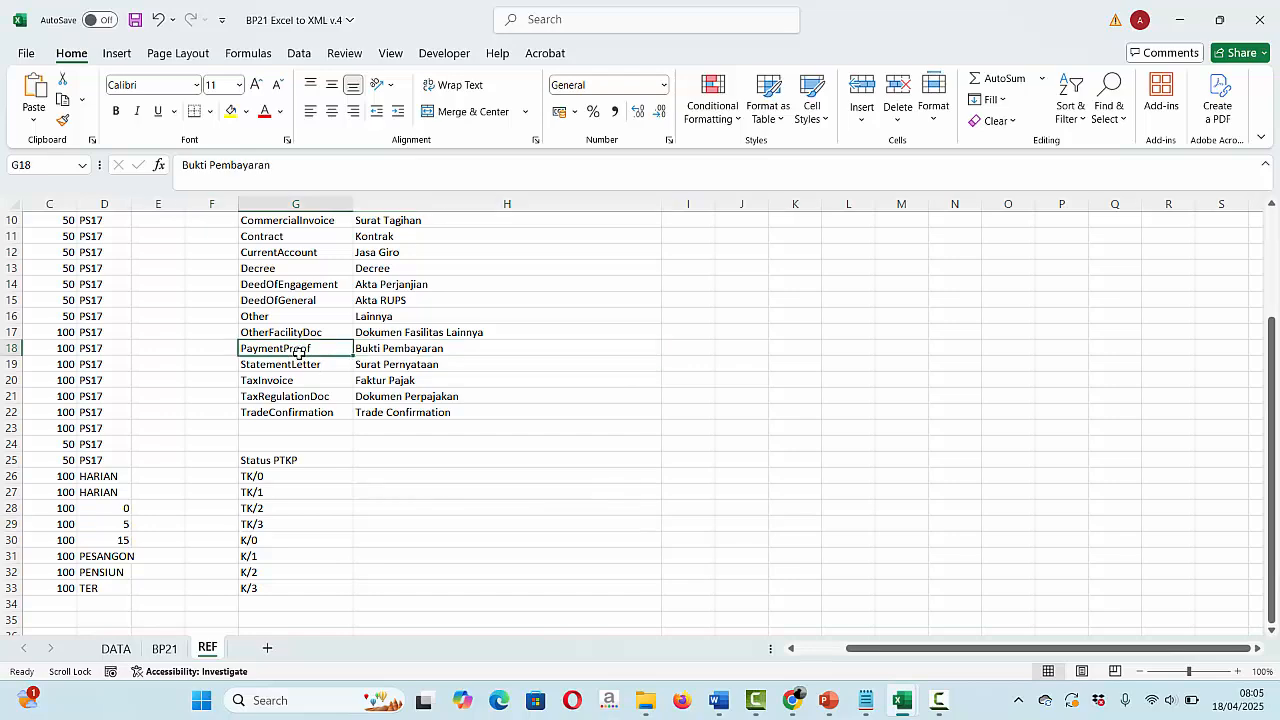
- Set the first slip's reference document type in L4 to PaymentProof
click(116, 648)
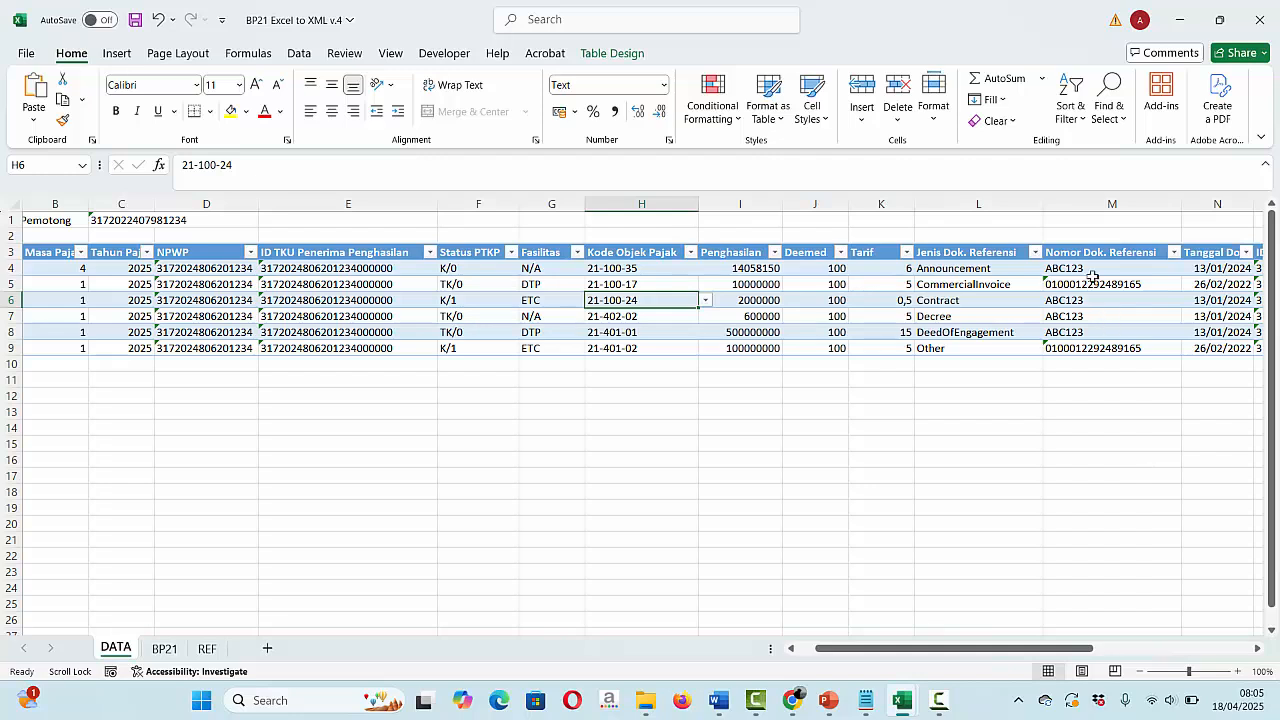
click(980, 268)
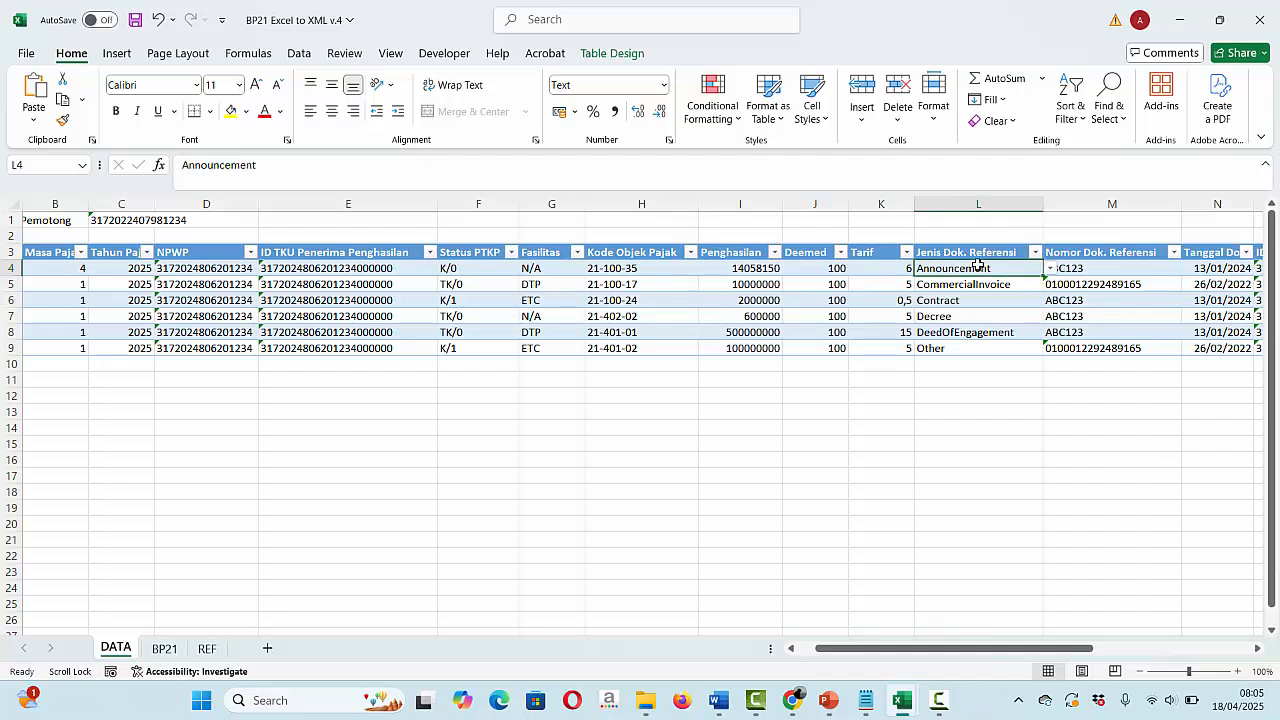
click(1052, 268)
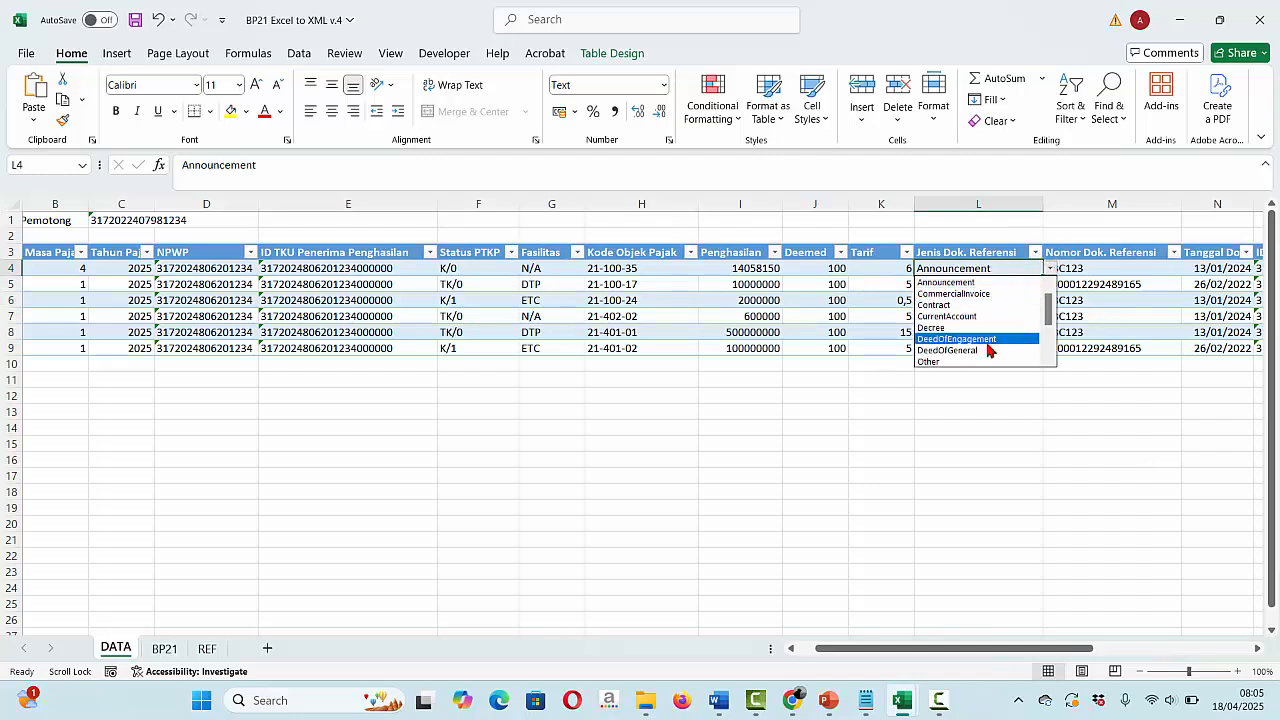
key(Down)
key(Down)
key(Down)
key(Down)
key(Down)
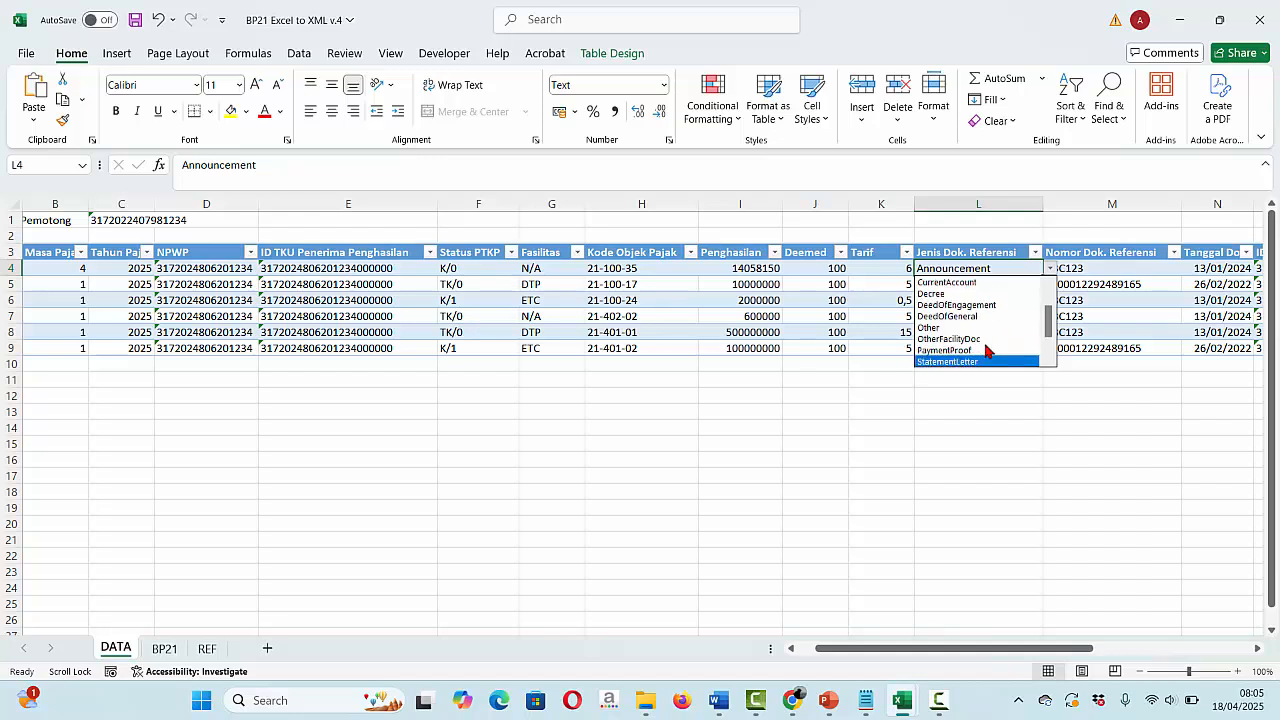
click(965, 350)
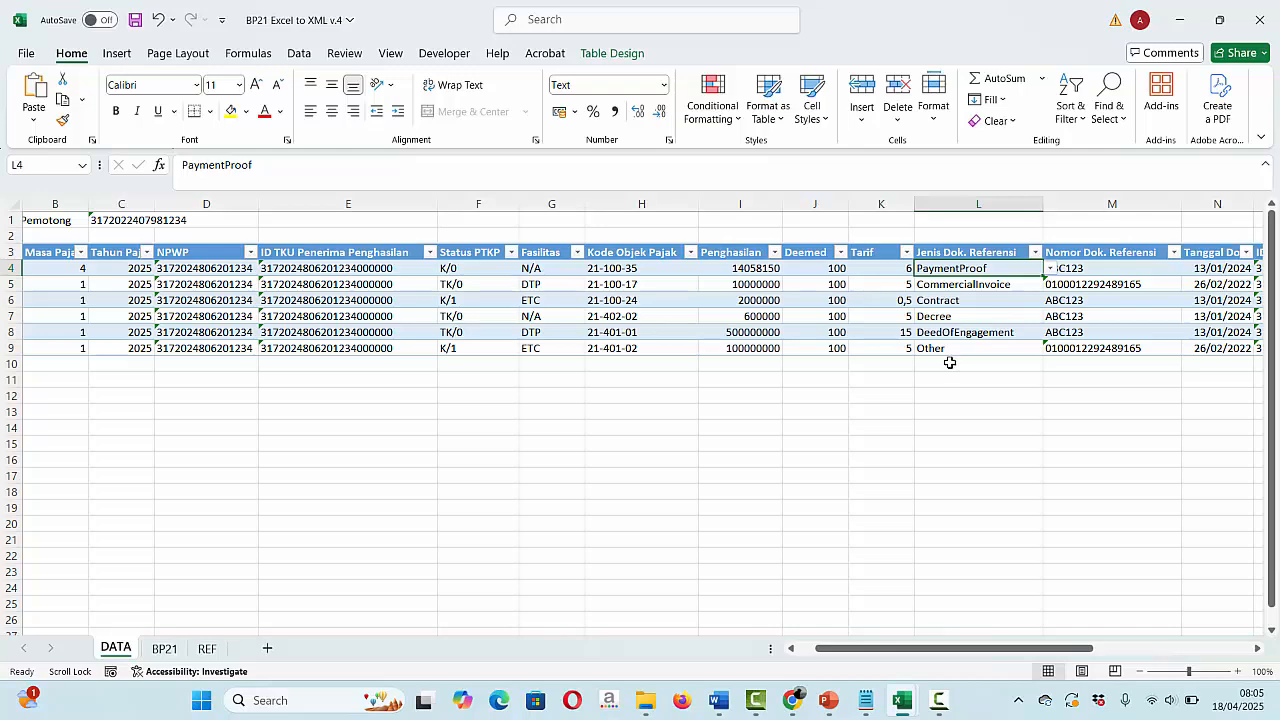
- Check G4's N/A facility value against the facility codes on the REF sheet
click(540, 270)
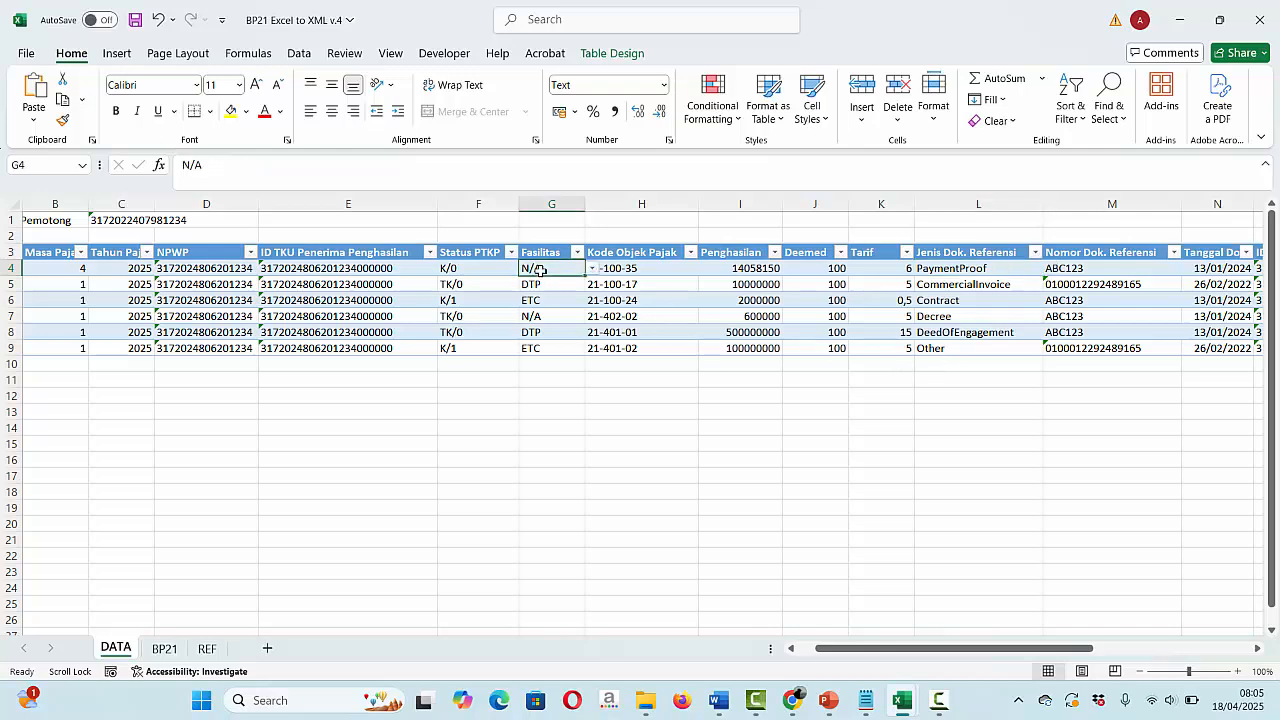
click(208, 650)
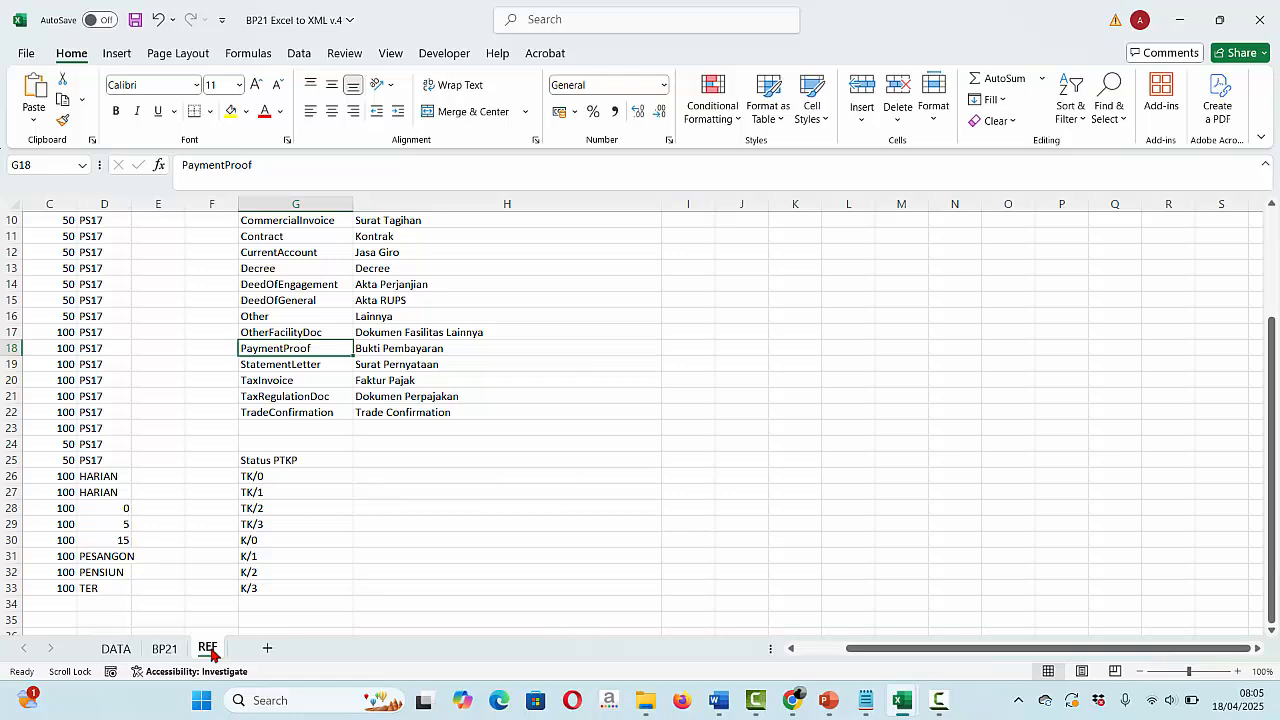
scroll(194, 565, up, 3)
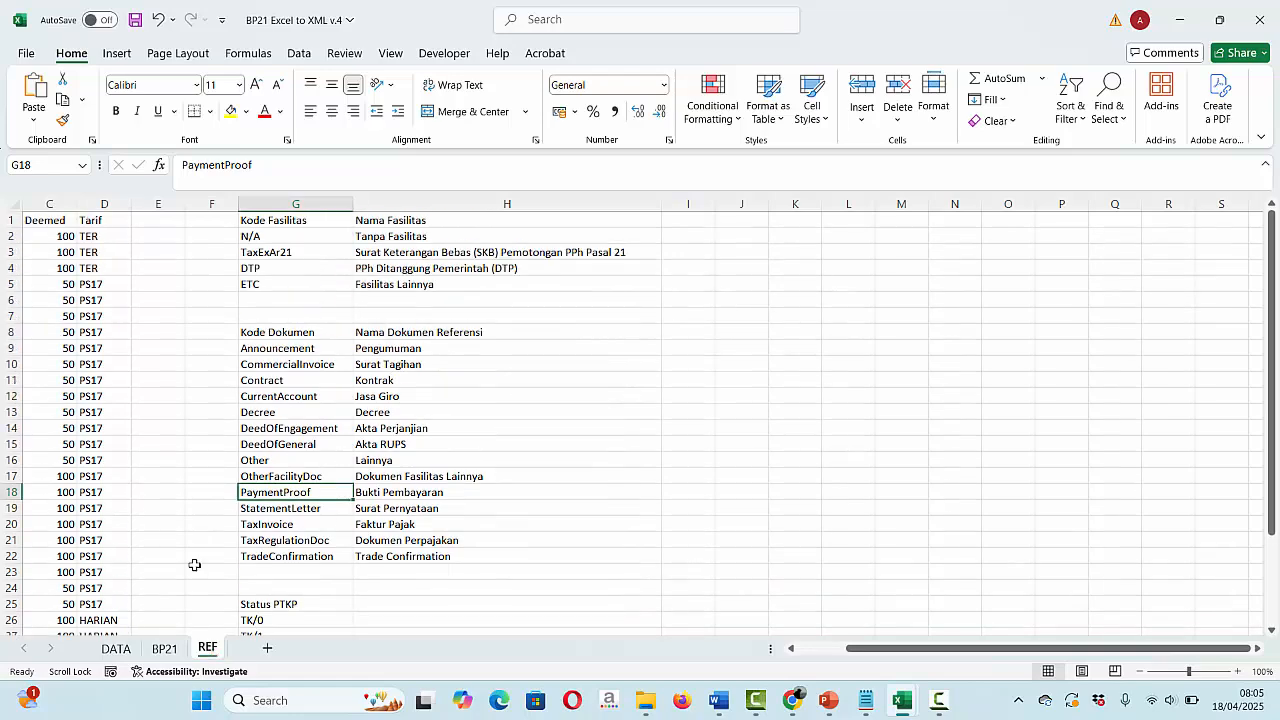
click(265, 240)
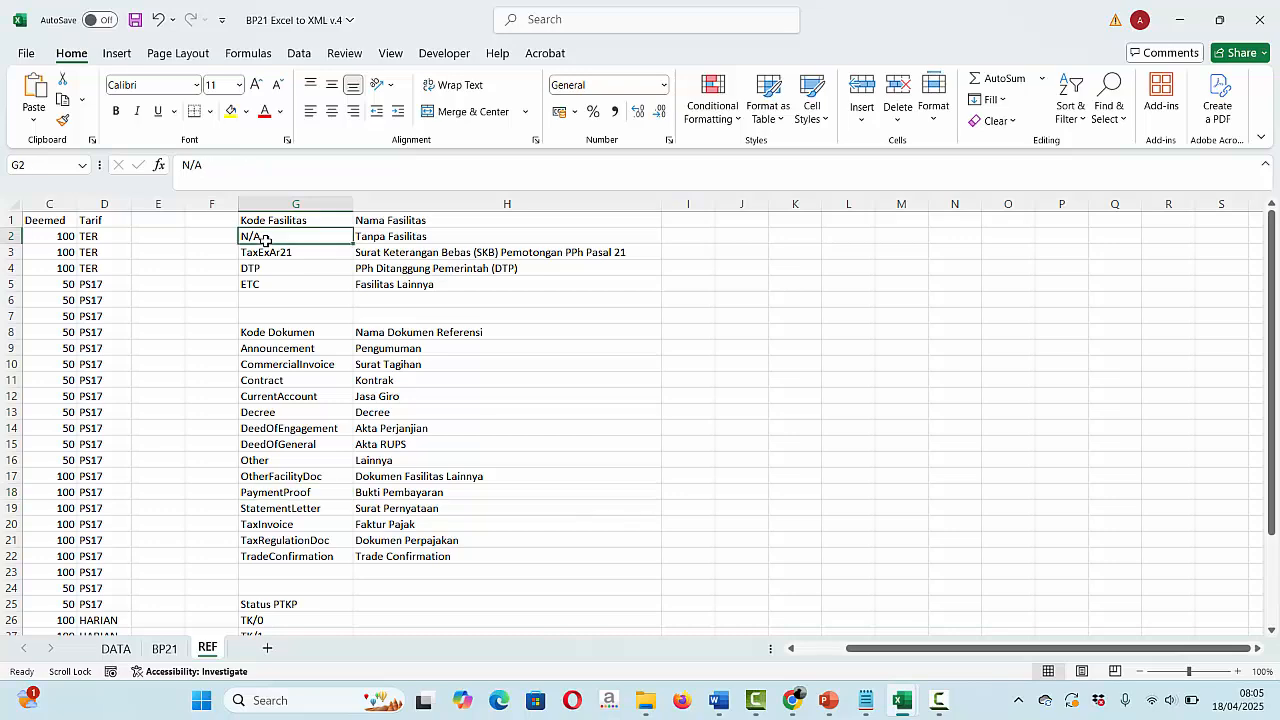
- Go back to the DATA sheet of the BP21 Excel to XML v.4 workbook
click(124, 649)
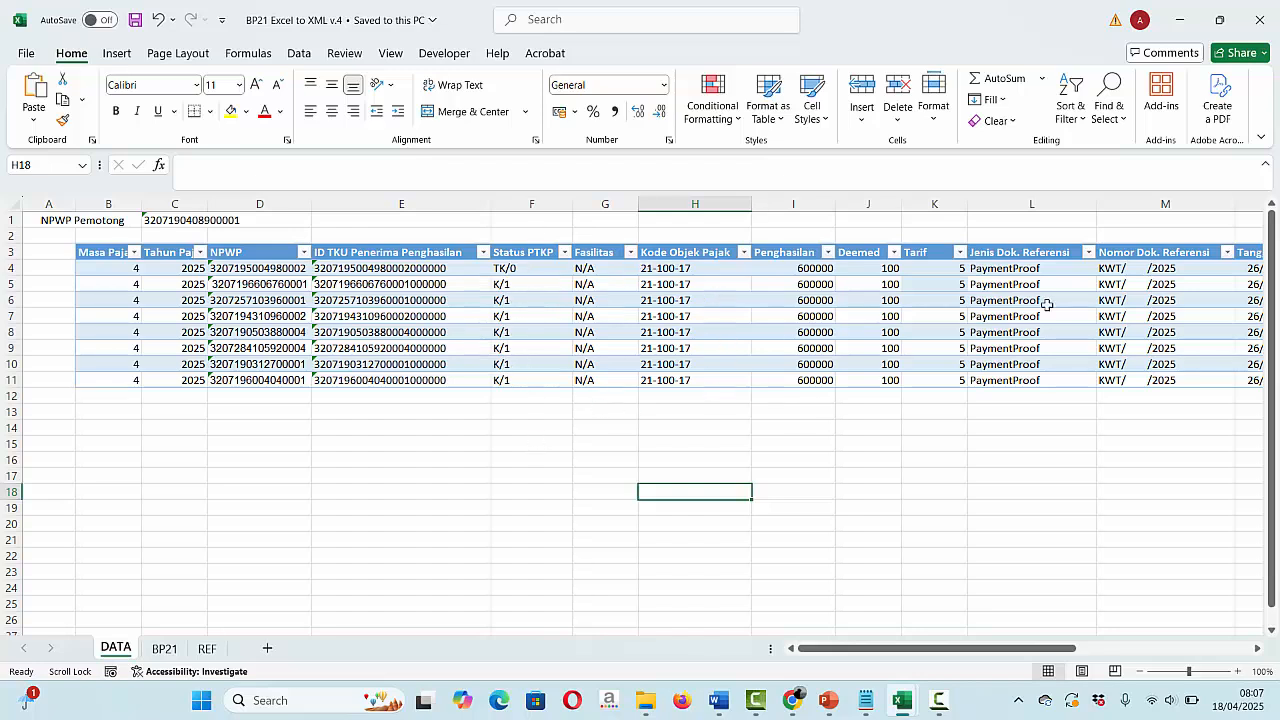
- Save BP21 Excel to XML v.4 as XML Data in the Downloads folder
click(27, 55)
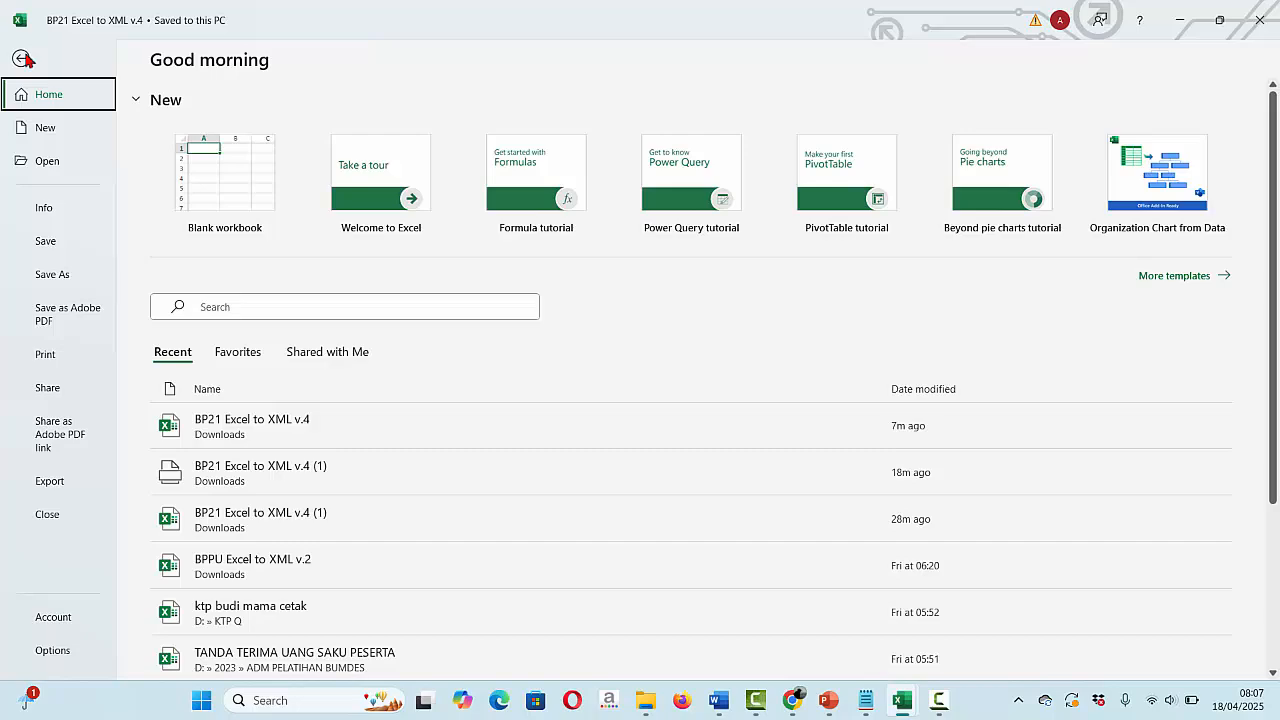
click(22, 59)
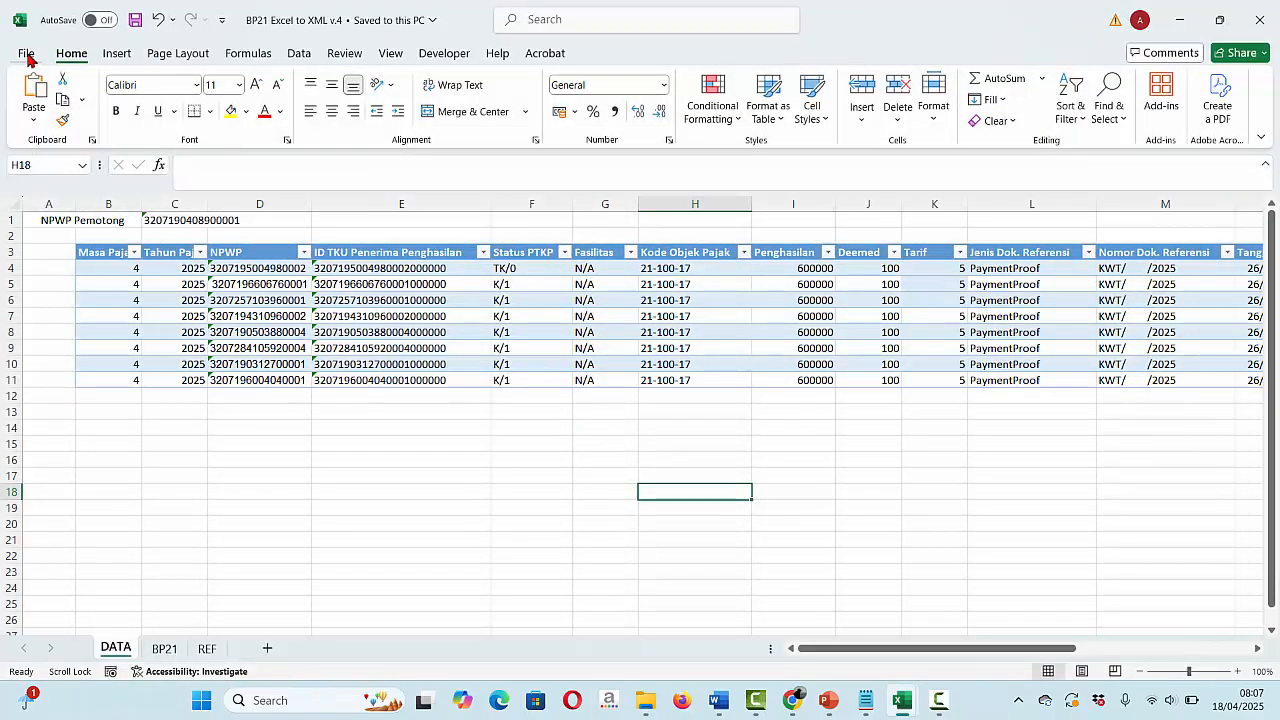
click(27, 55)
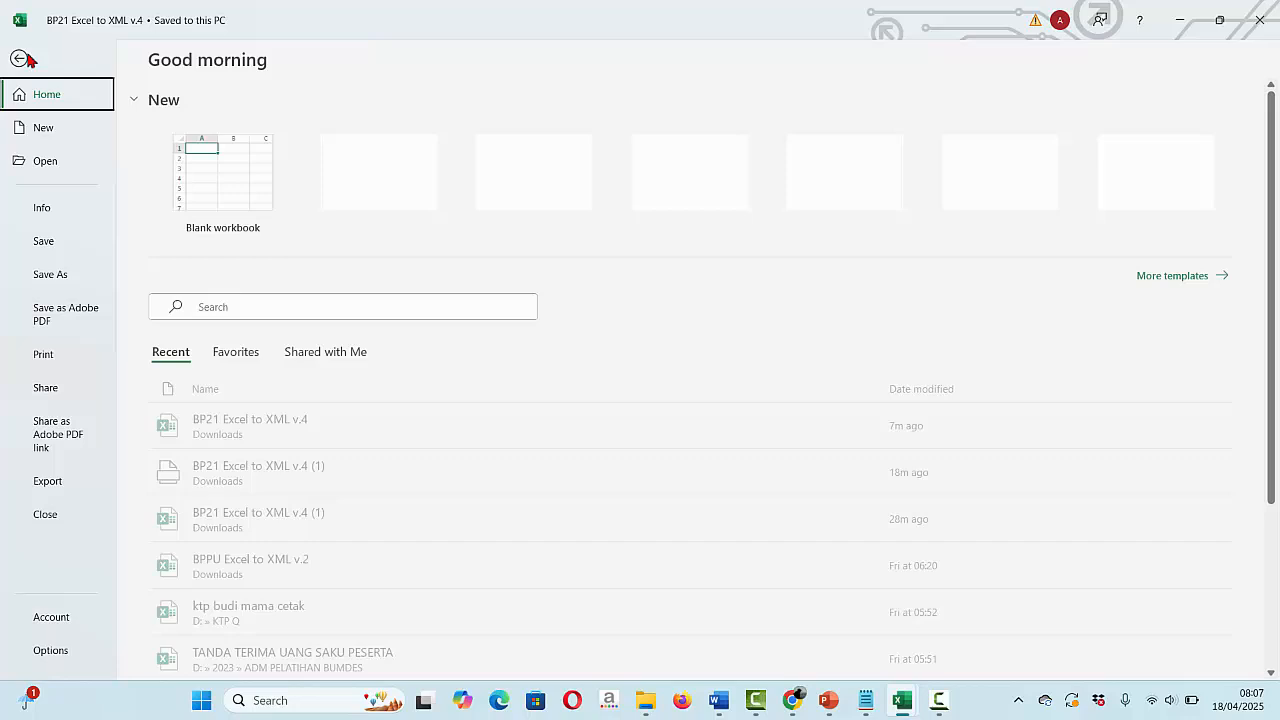
click(52, 275)
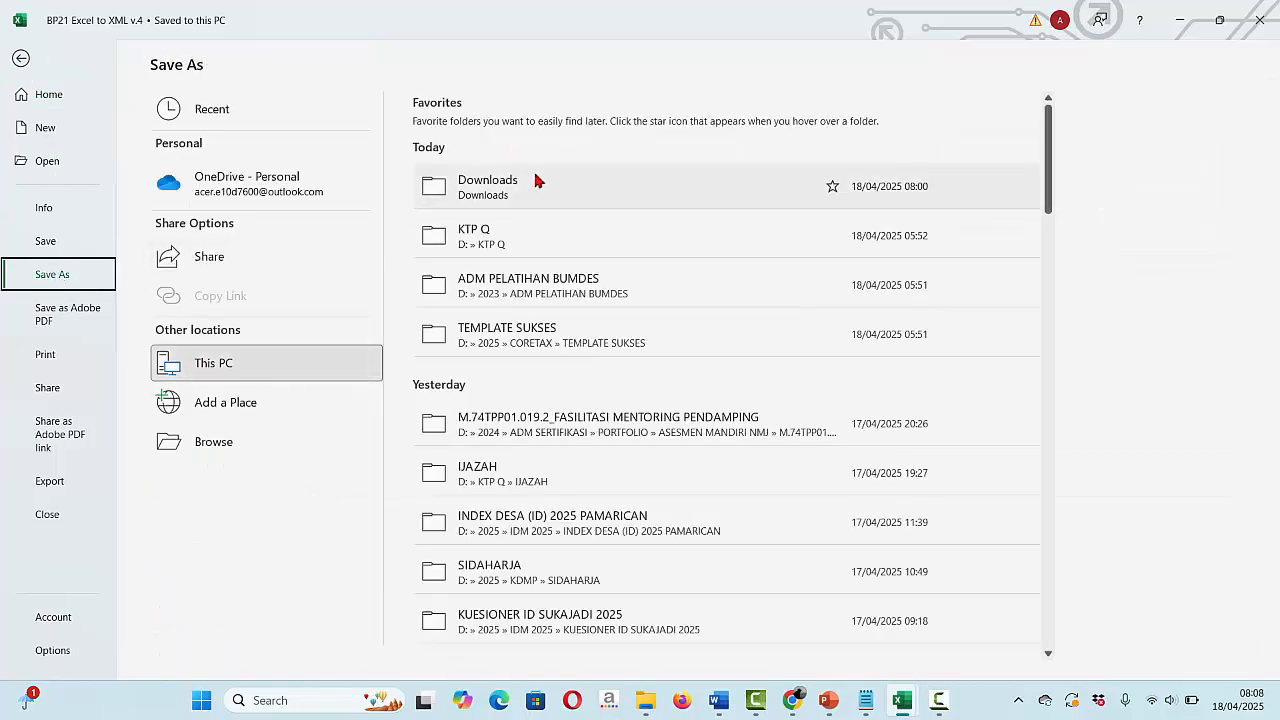
click(527, 187)
click(527, 187)
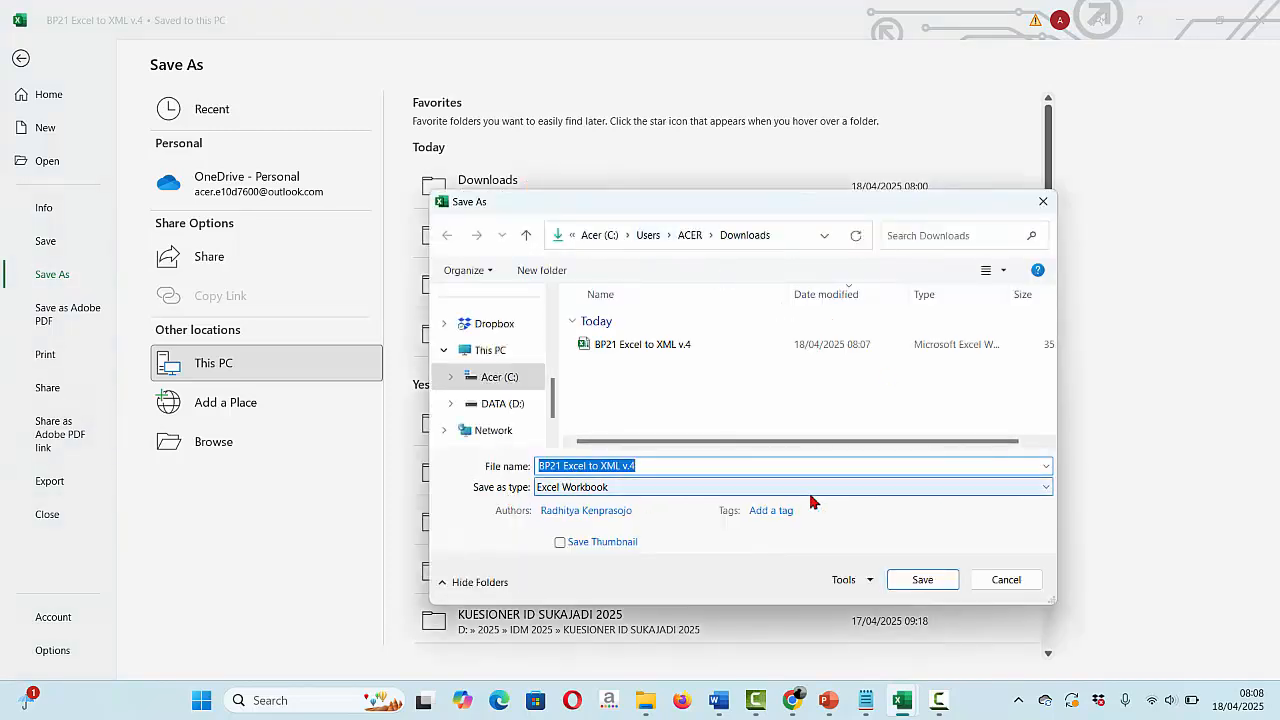
click(1041, 488)
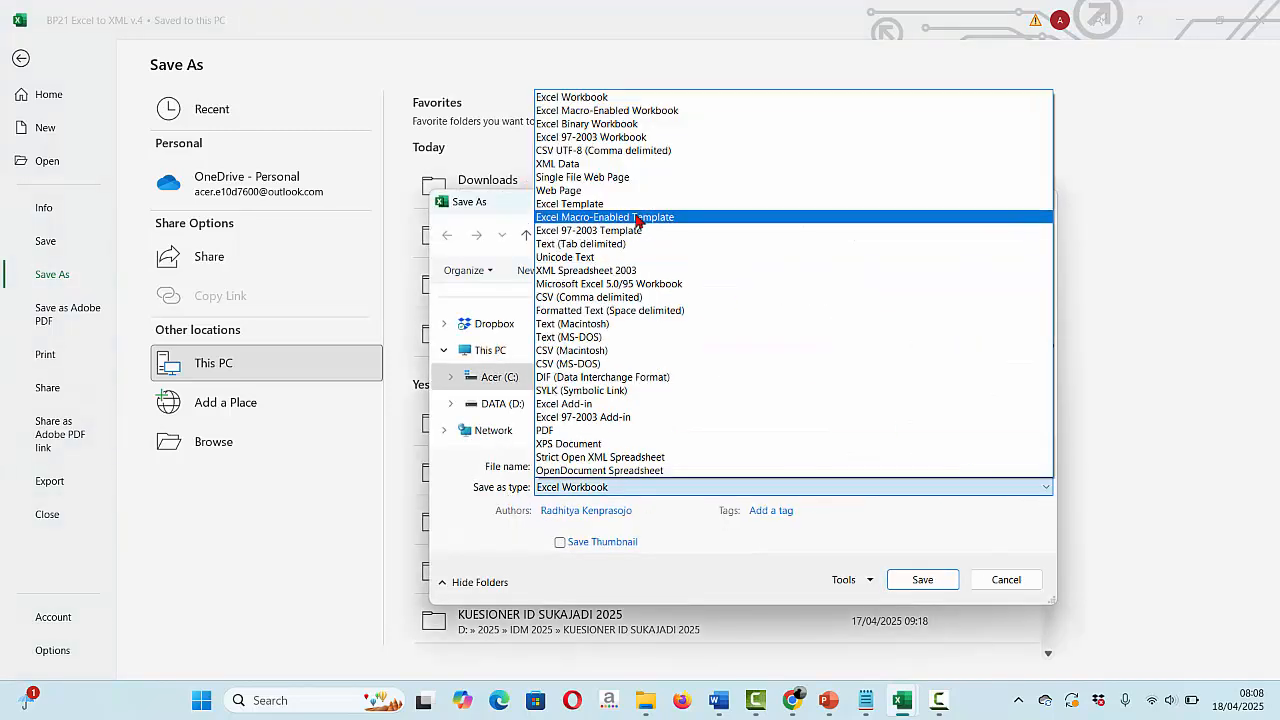
click(583, 164)
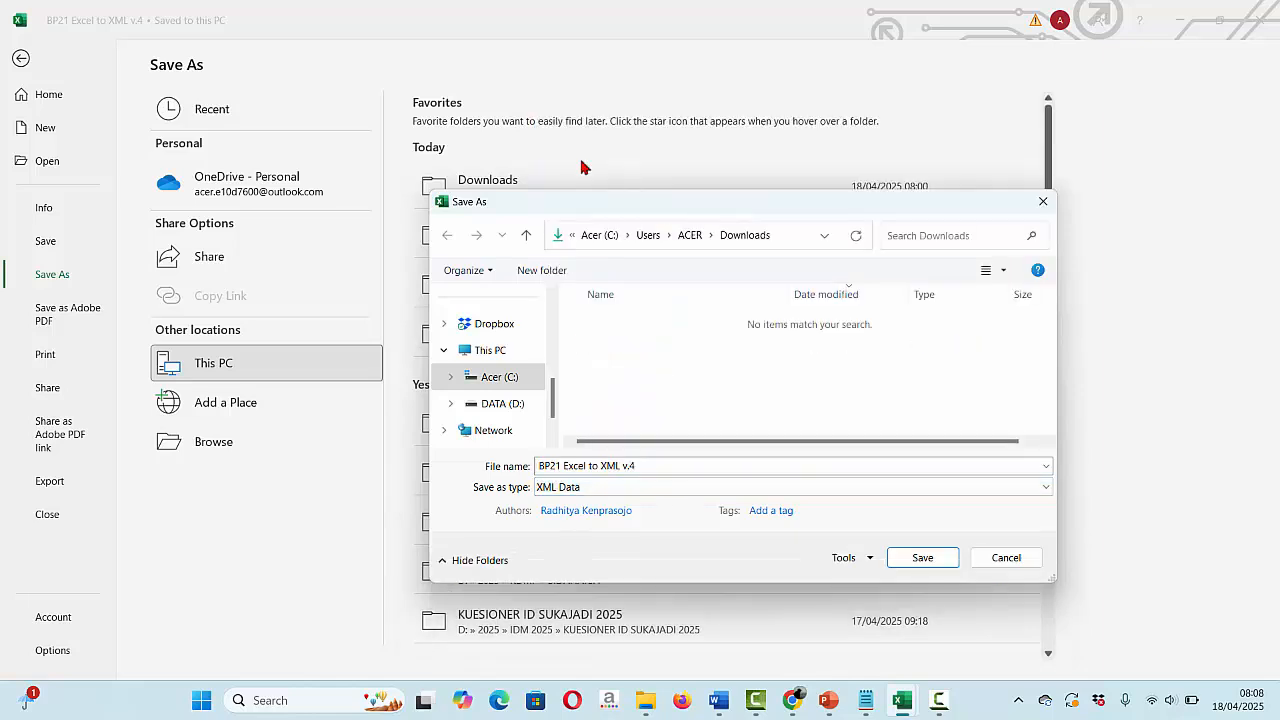
click(932, 566)
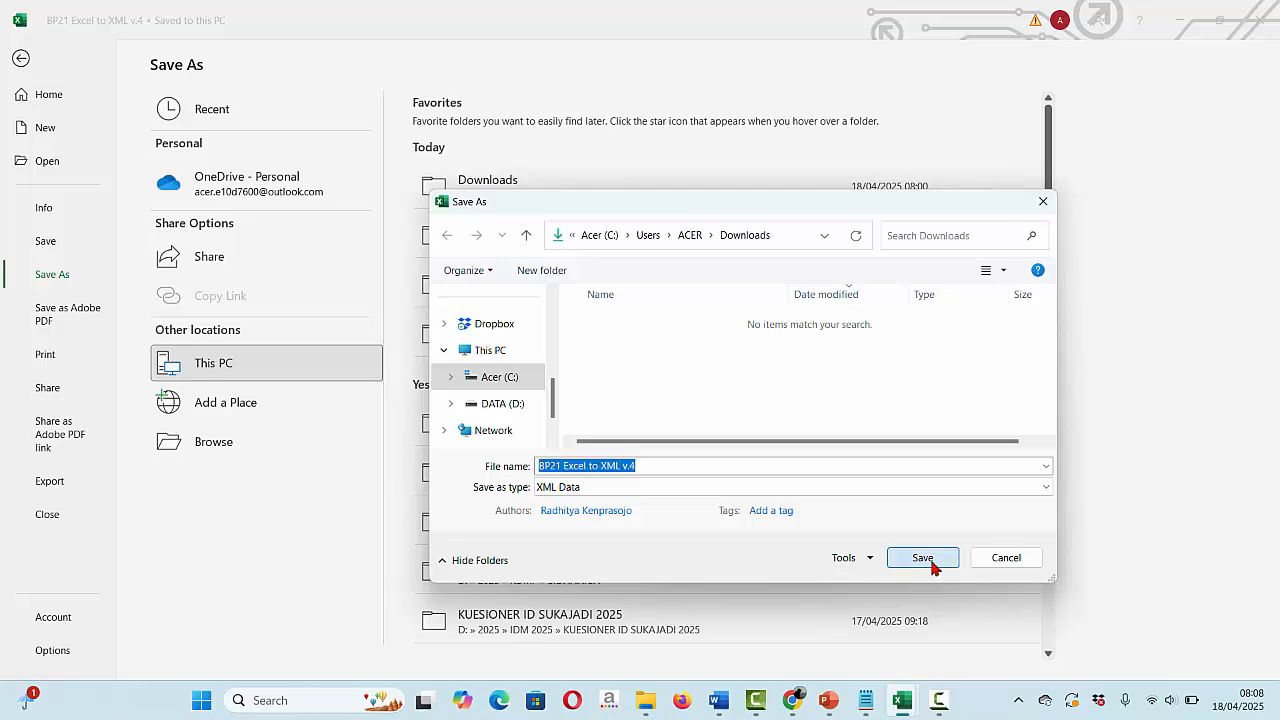
- Finish the XML save, act for the village taxpayer, and open the eBupot BP 21 slip list
click(610, 394)
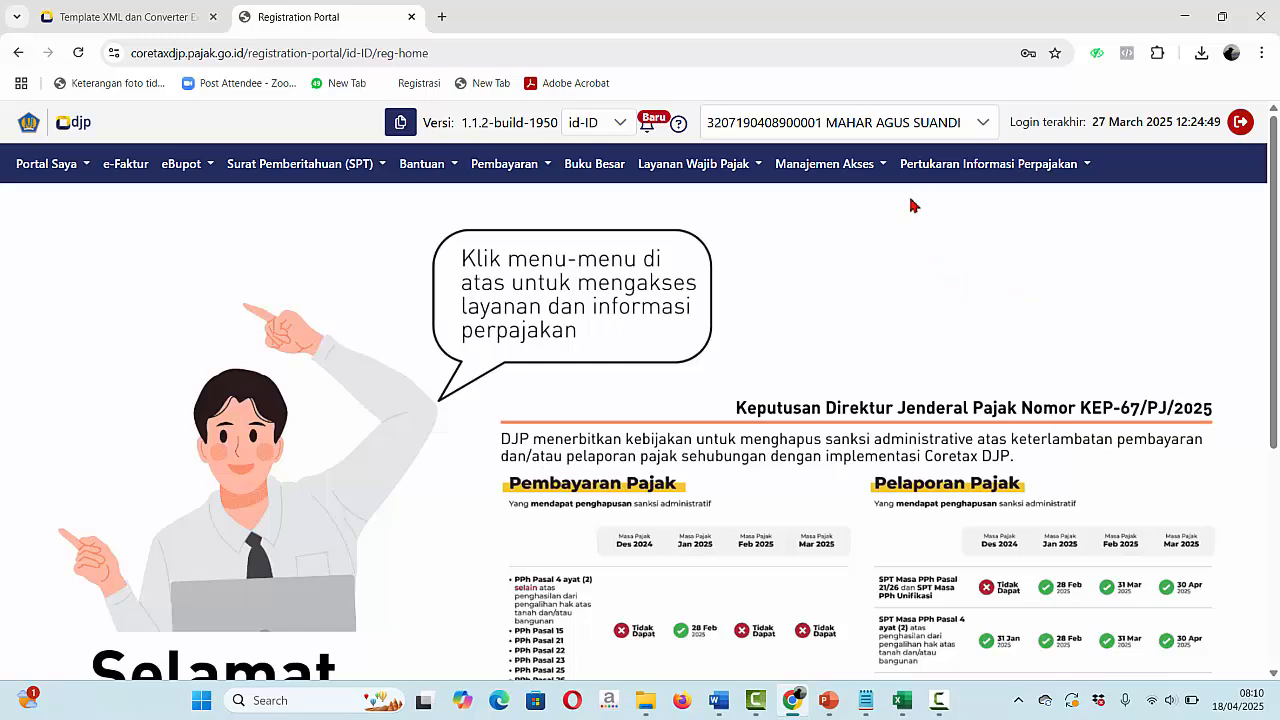
click(984, 122)
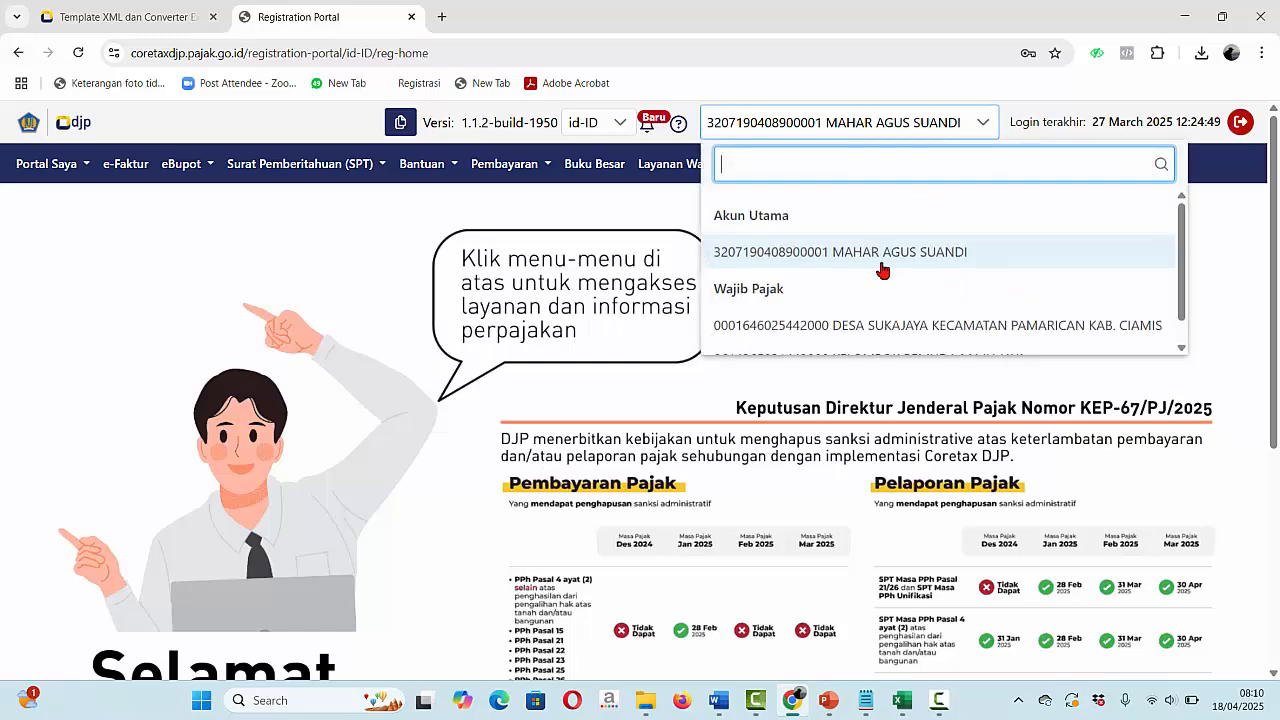
click(820, 325)
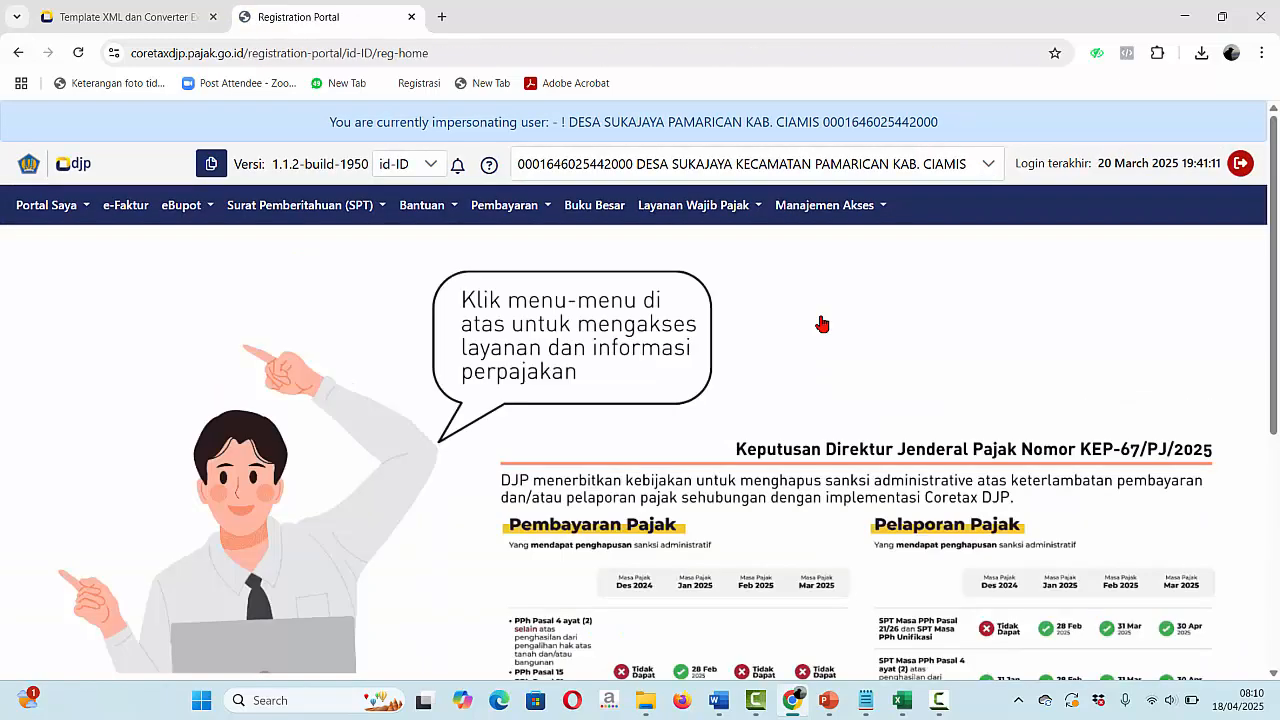
click(210, 209)
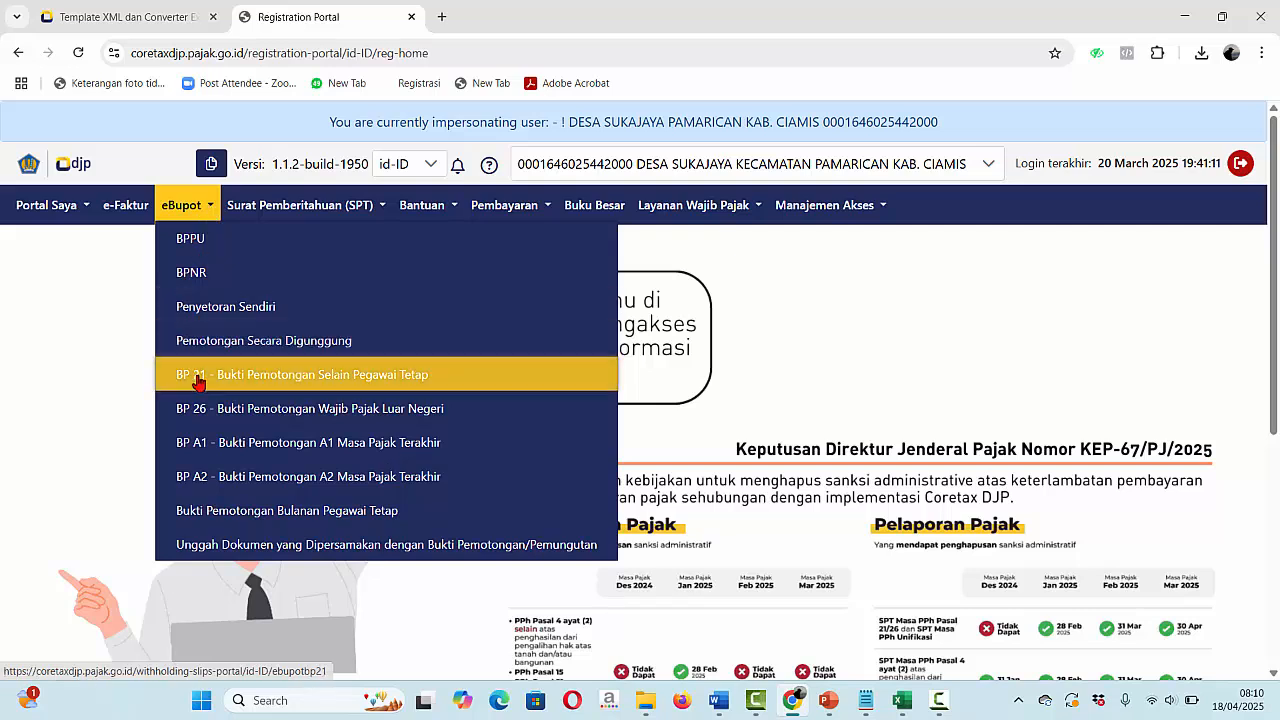
click(341, 385)
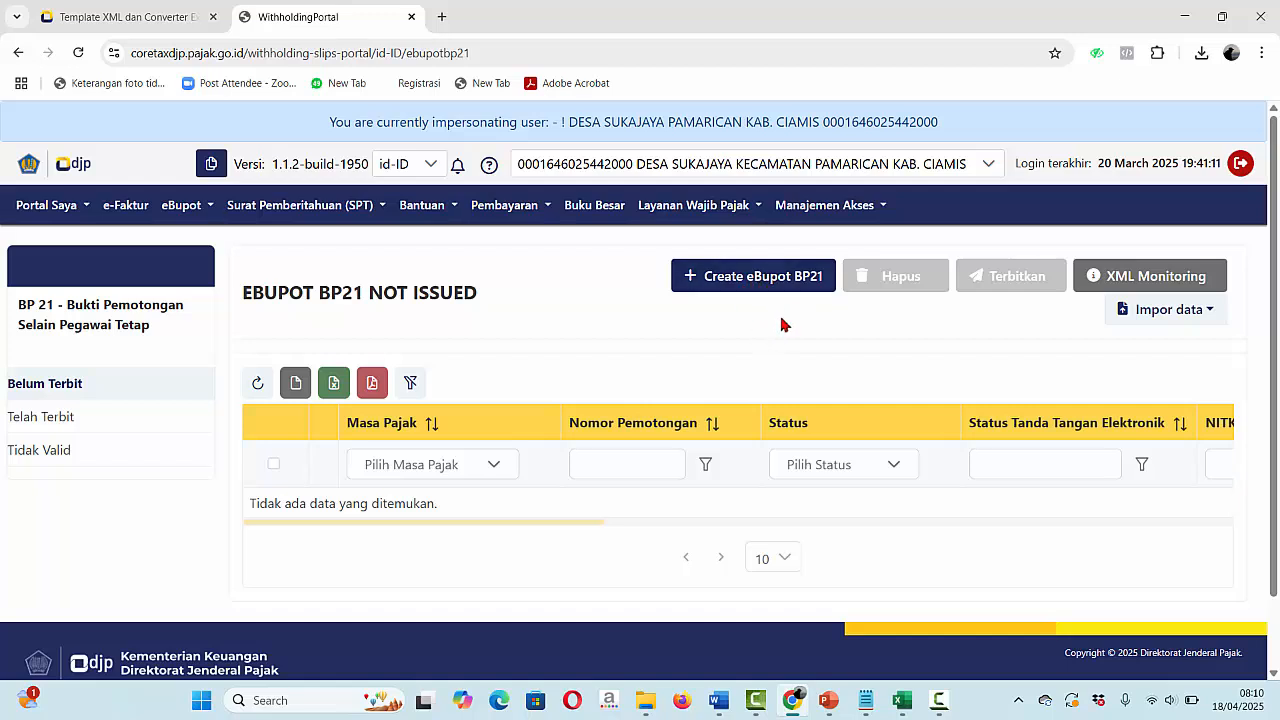
- Import the BP21 Excel to XML v.4 file from Downloads into eBupot BP21
click(1128, 312)
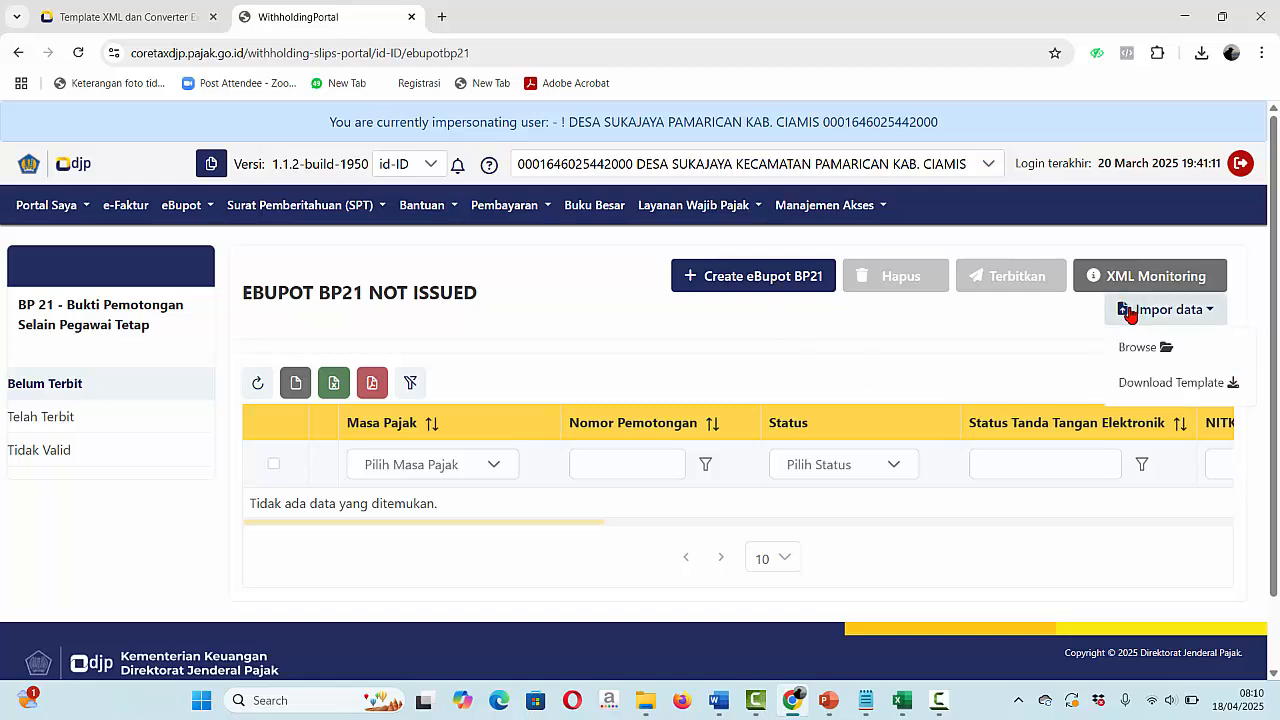
click(1136, 350)
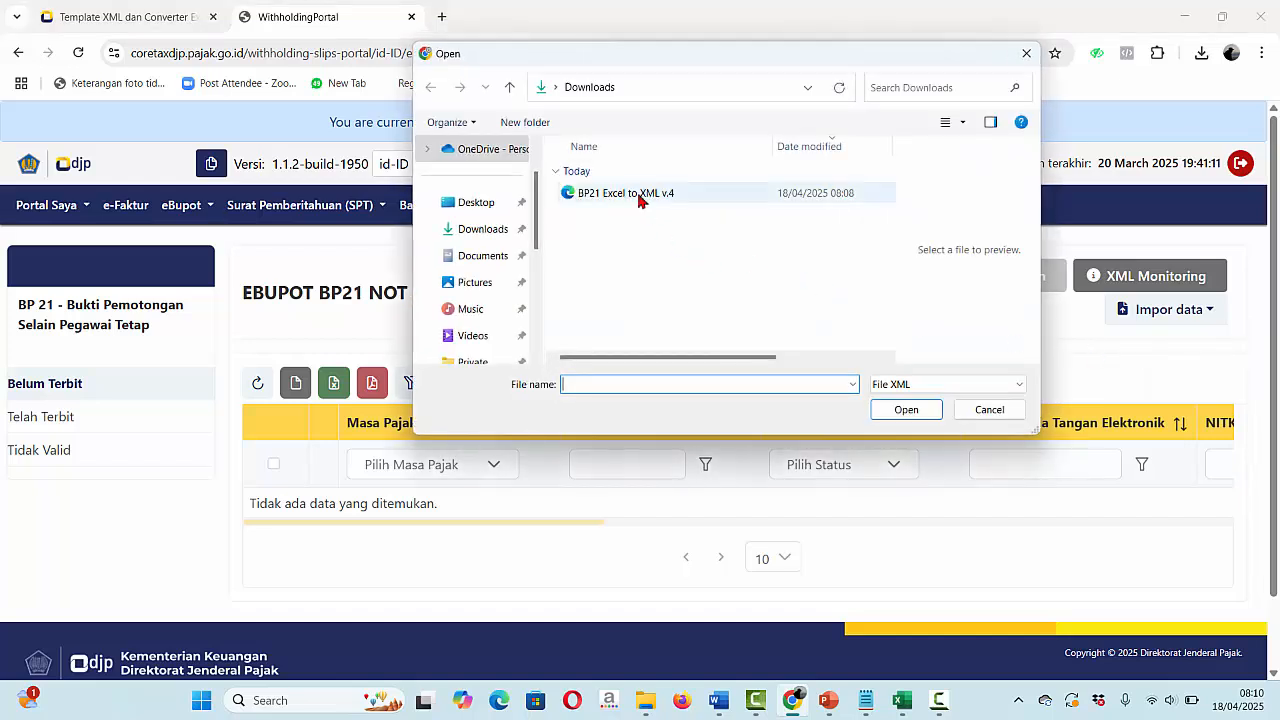
click(640, 194)
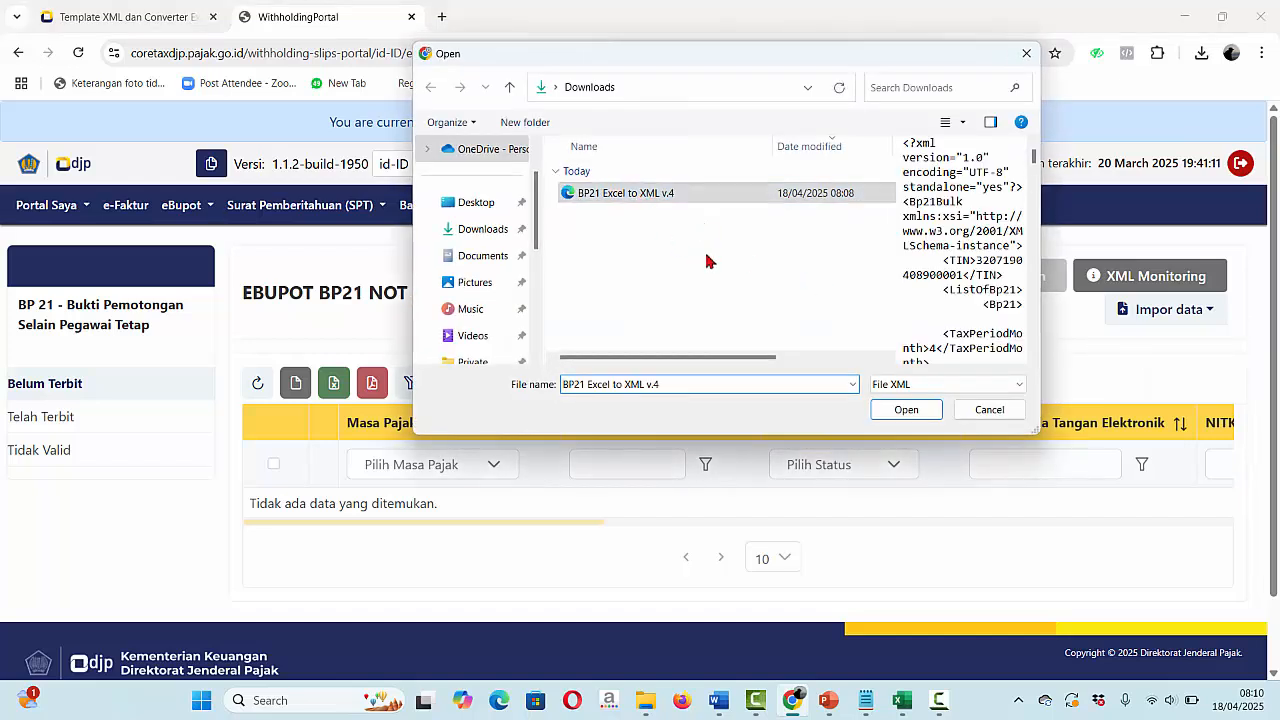
click(905, 410)
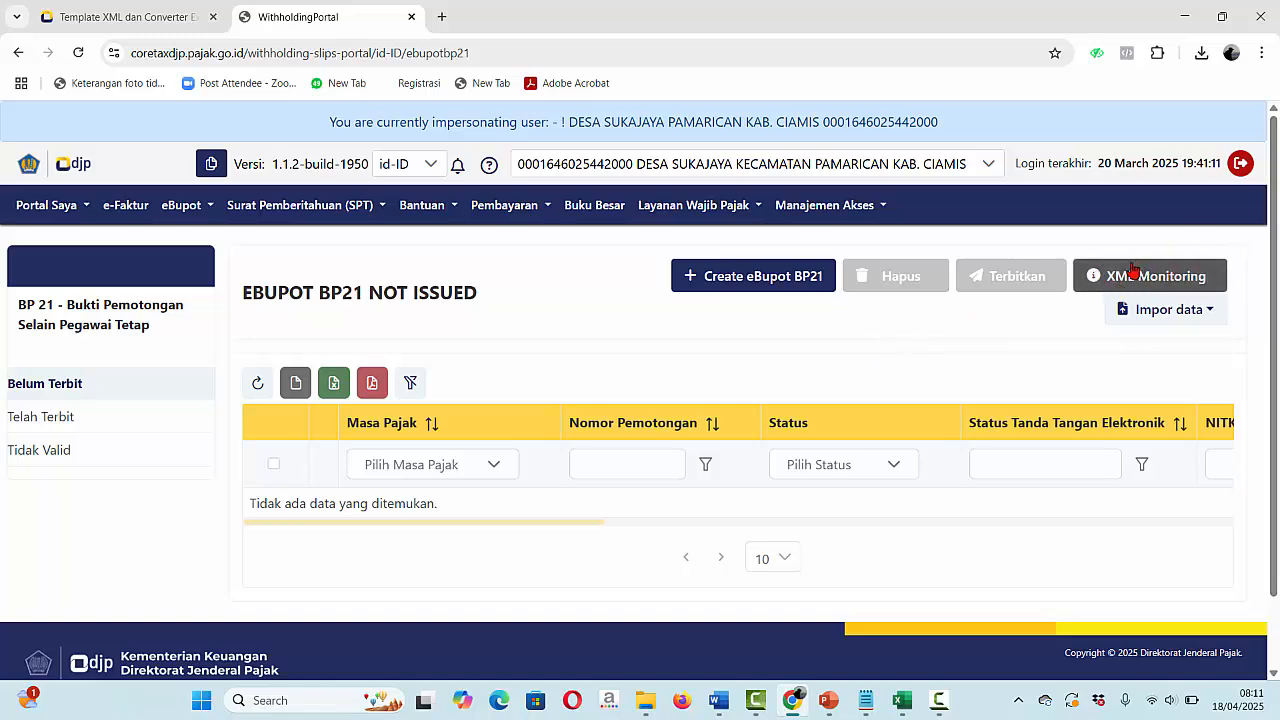
click(1148, 279)
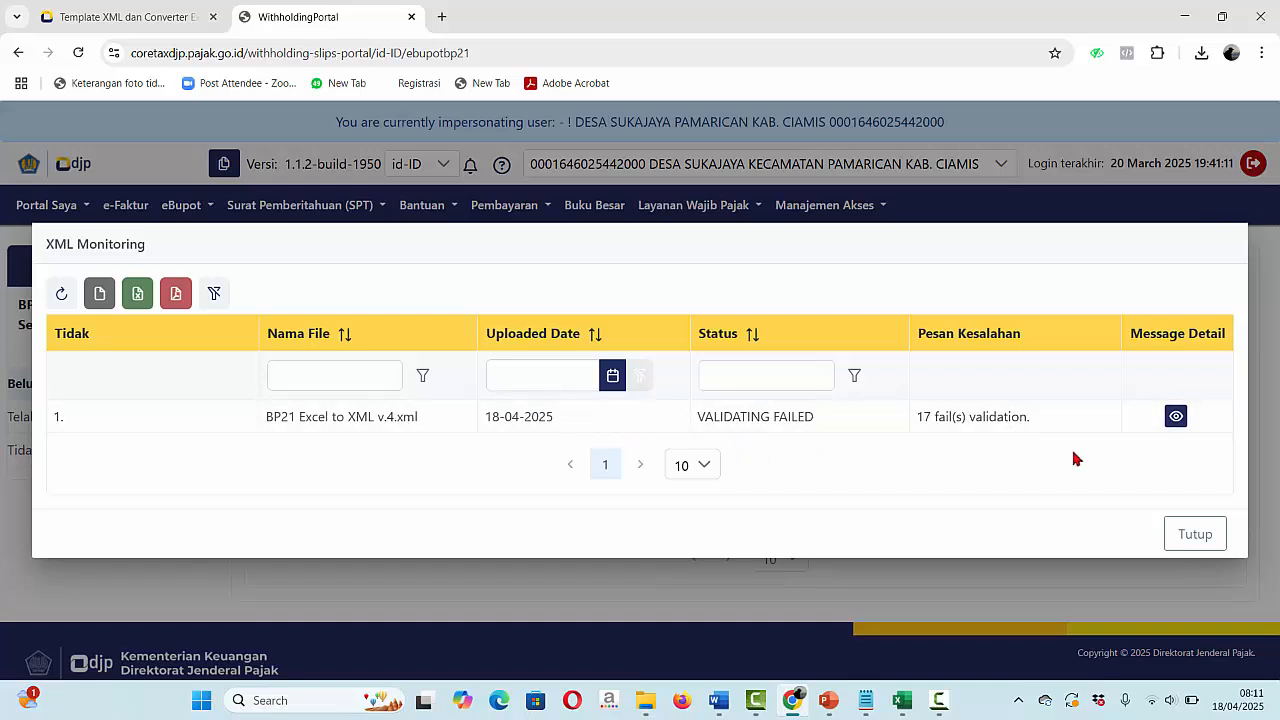
click(1176, 418)
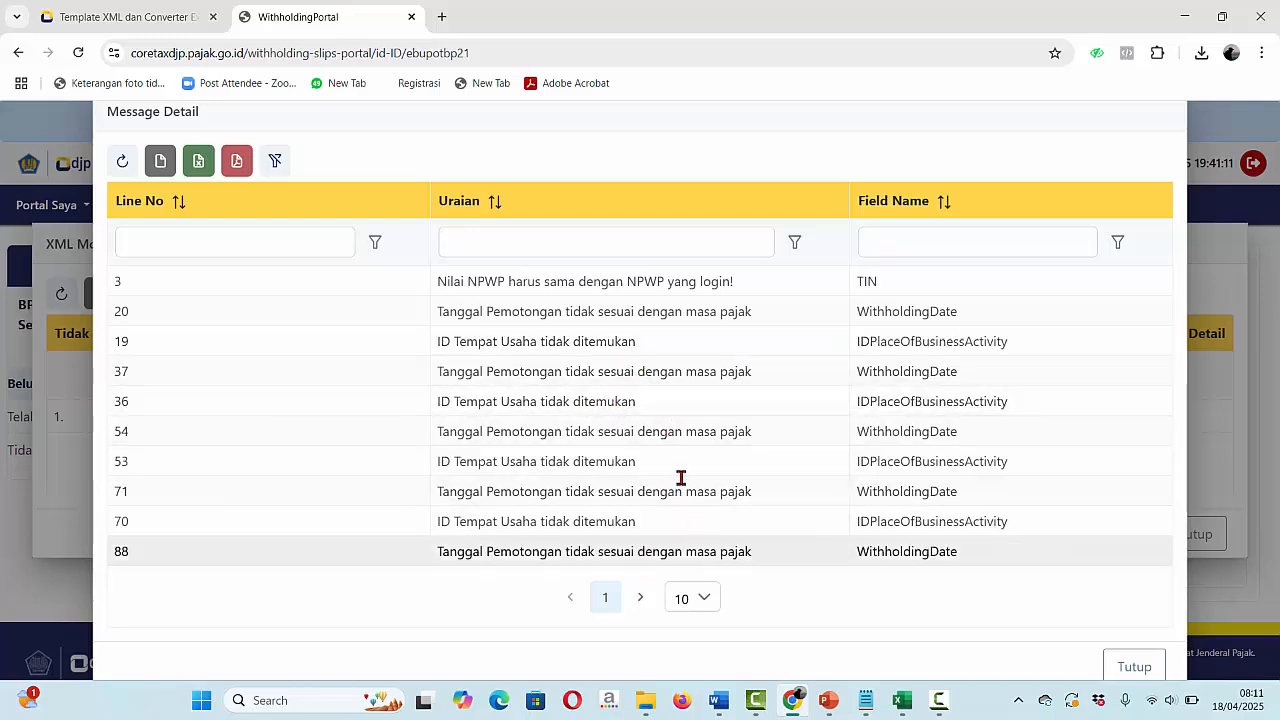
click(1133, 667)
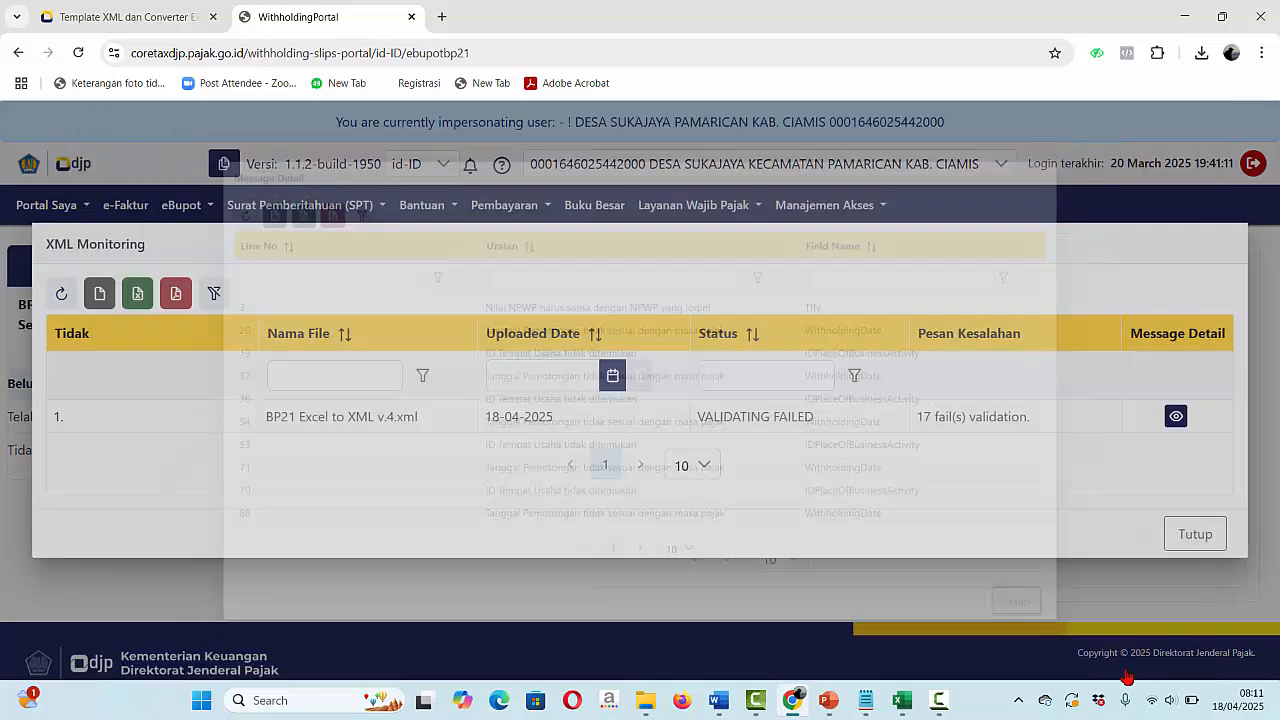
click(69, 295)
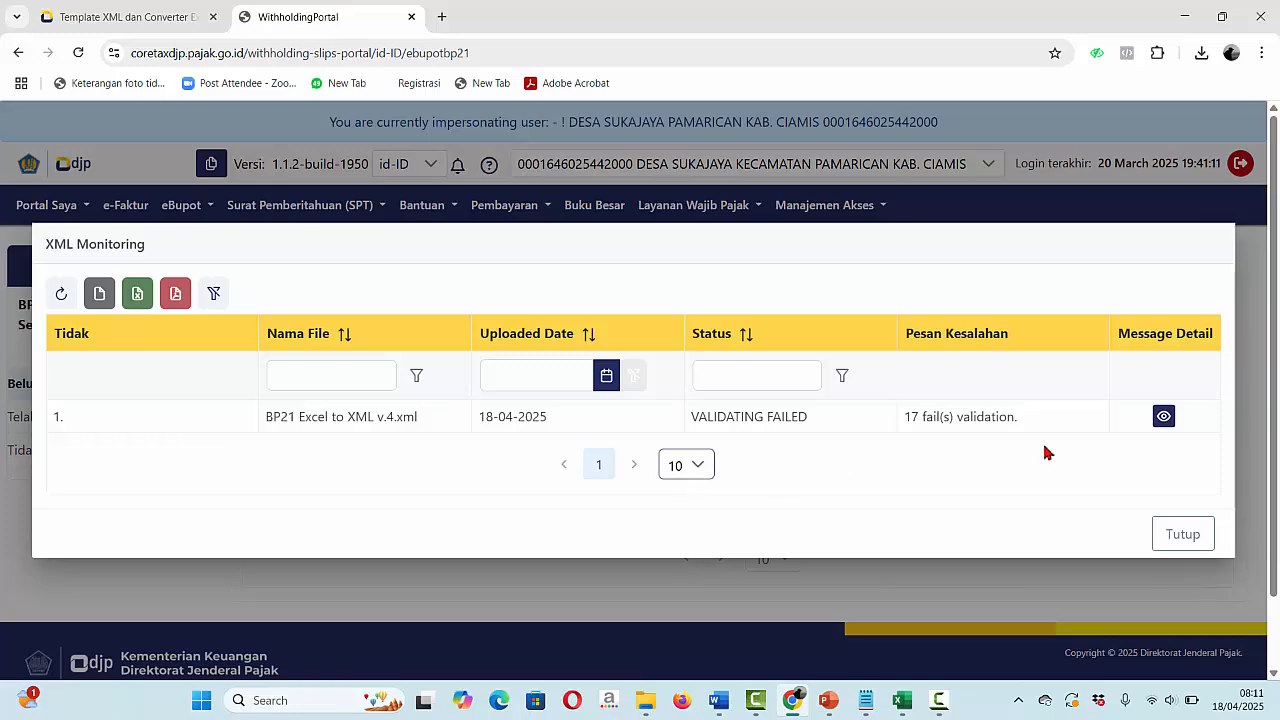
click(1171, 538)
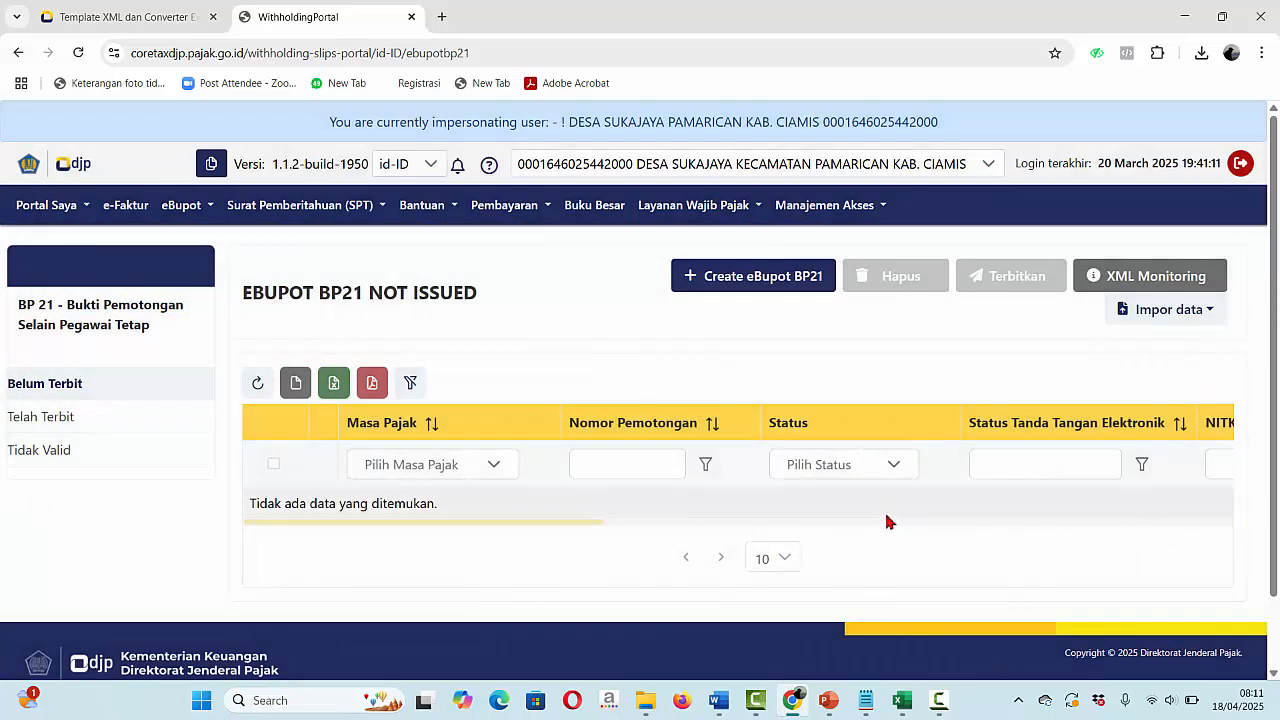
- Bring up the BP21 Excel to XML v.4 workbook and check the withholder NPWP in C1
click(901, 700)
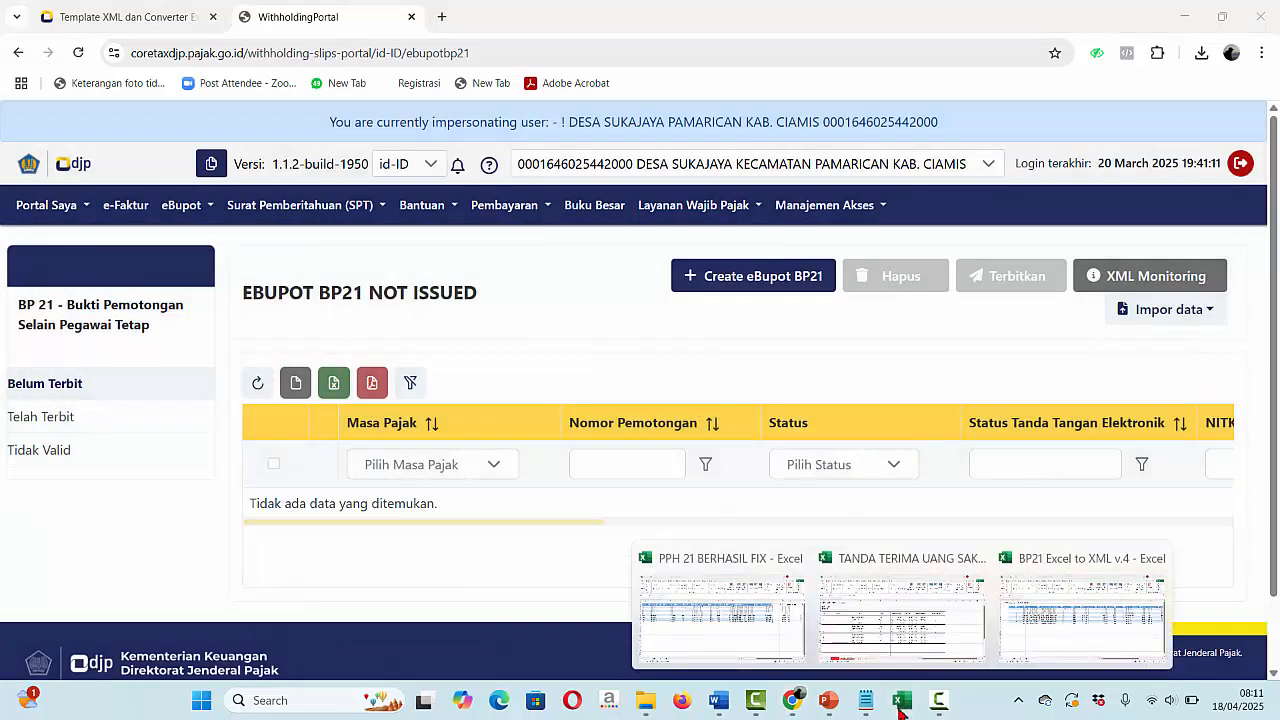
click(1068, 614)
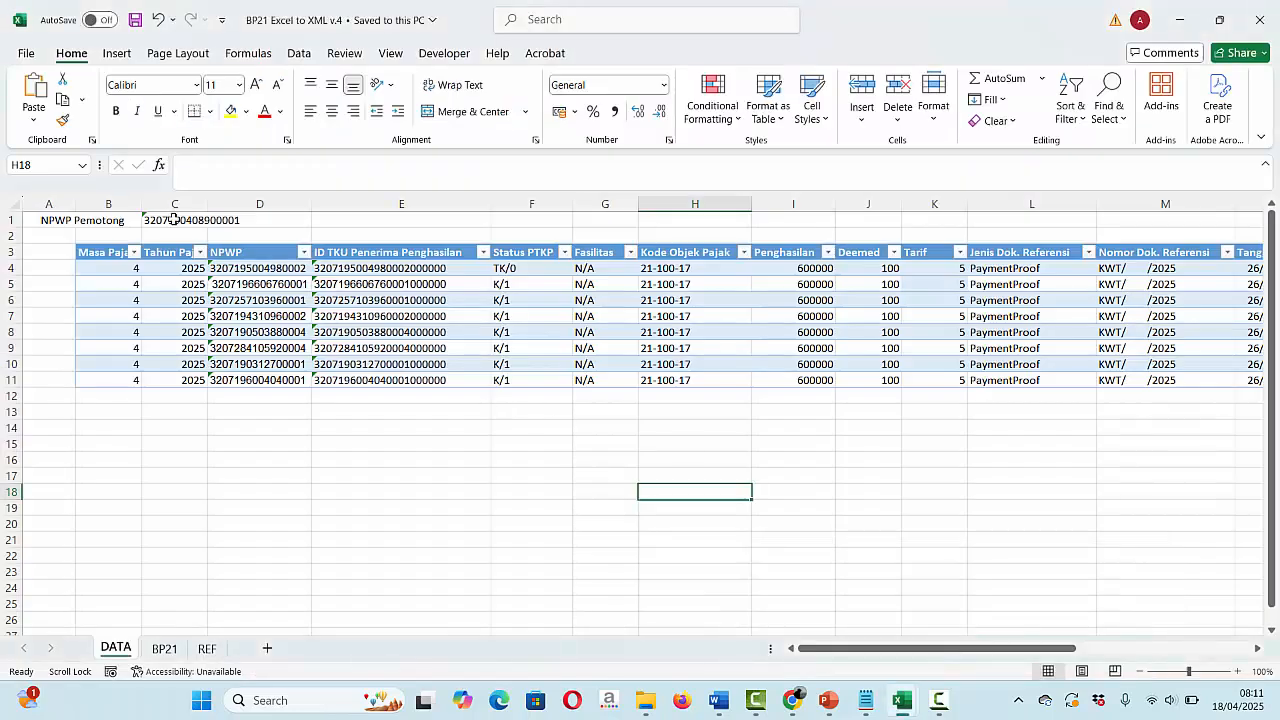
click(53, 222)
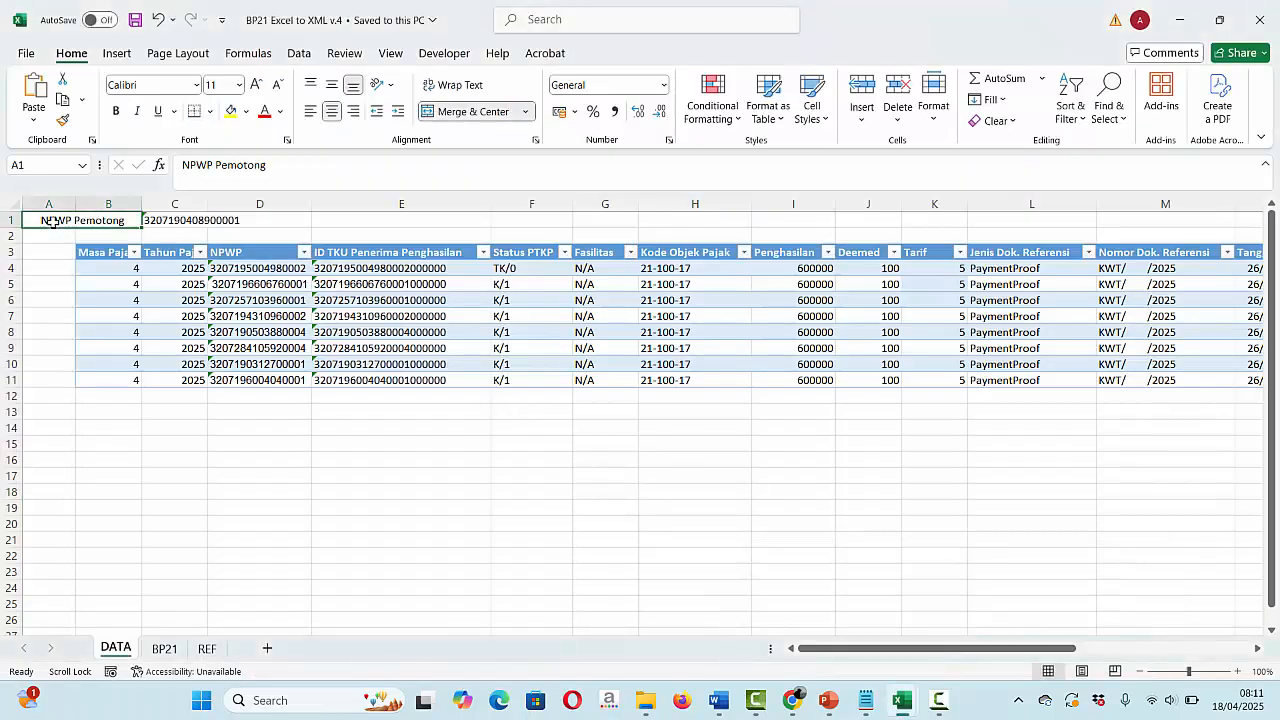
click(190, 226)
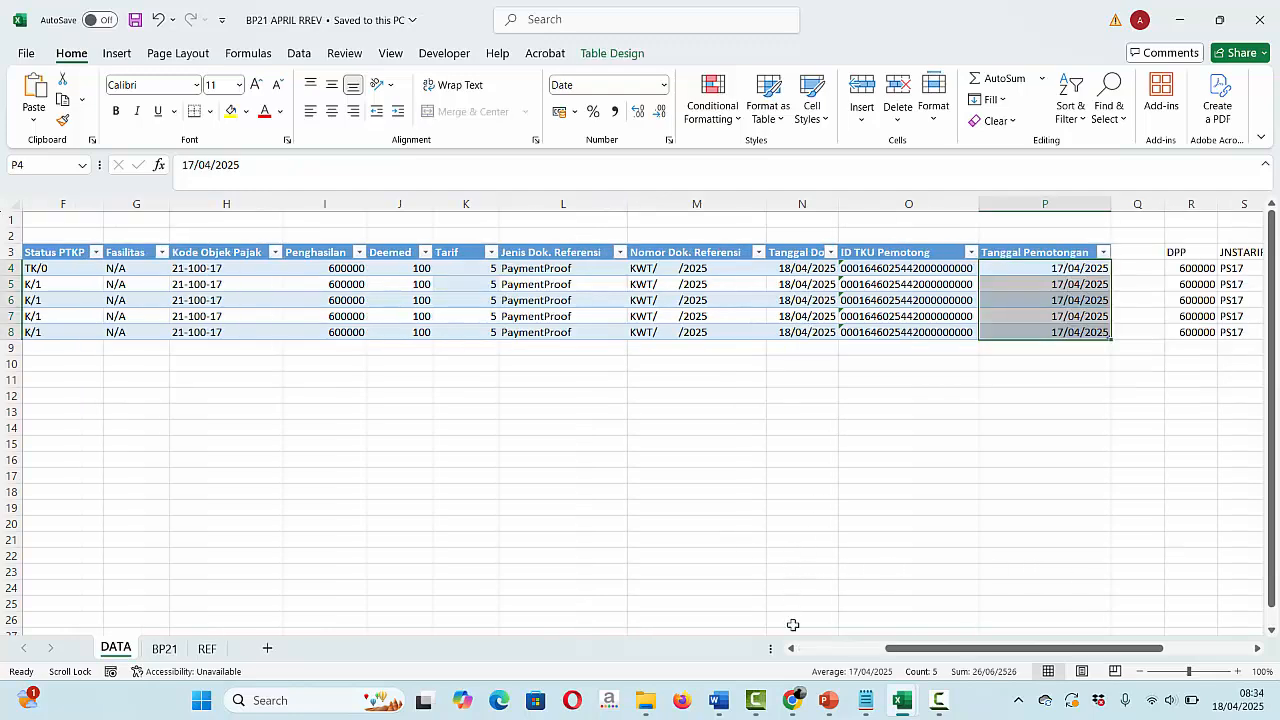
- Close the upload status list and import BP21 REV APRIL-REV from Downloads
click(793, 700)
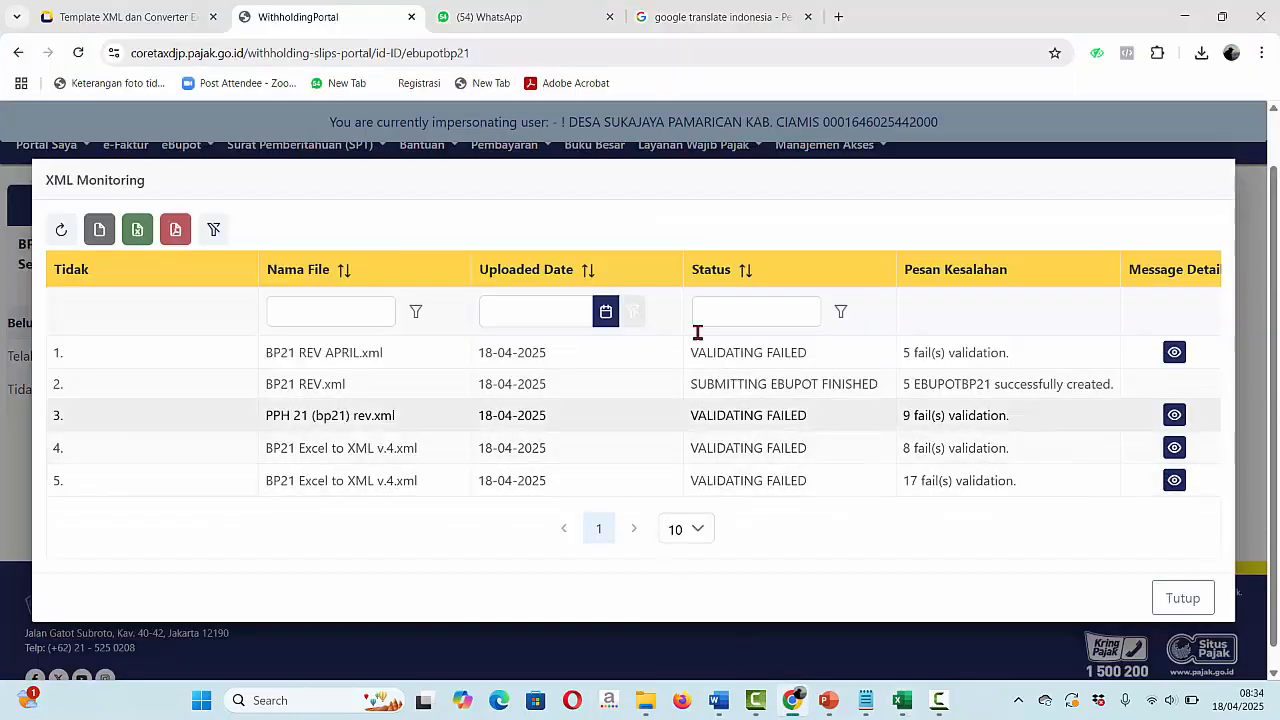
click(1179, 601)
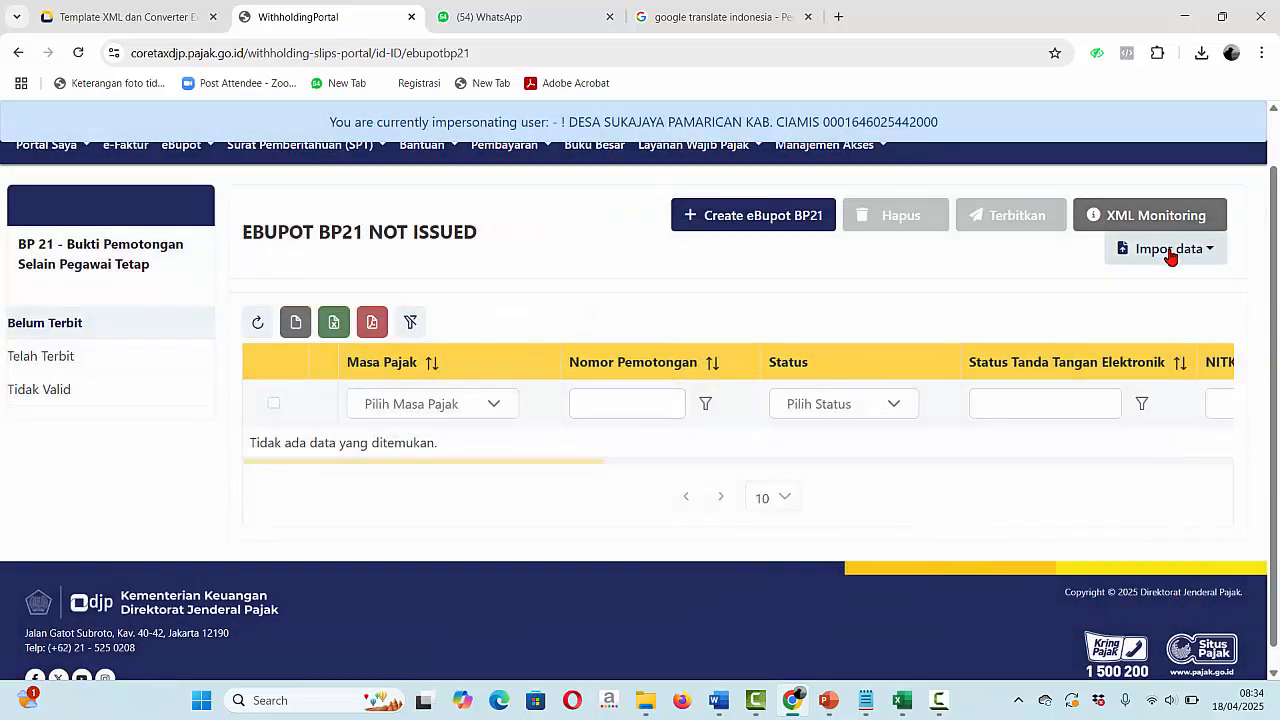
click(1168, 252)
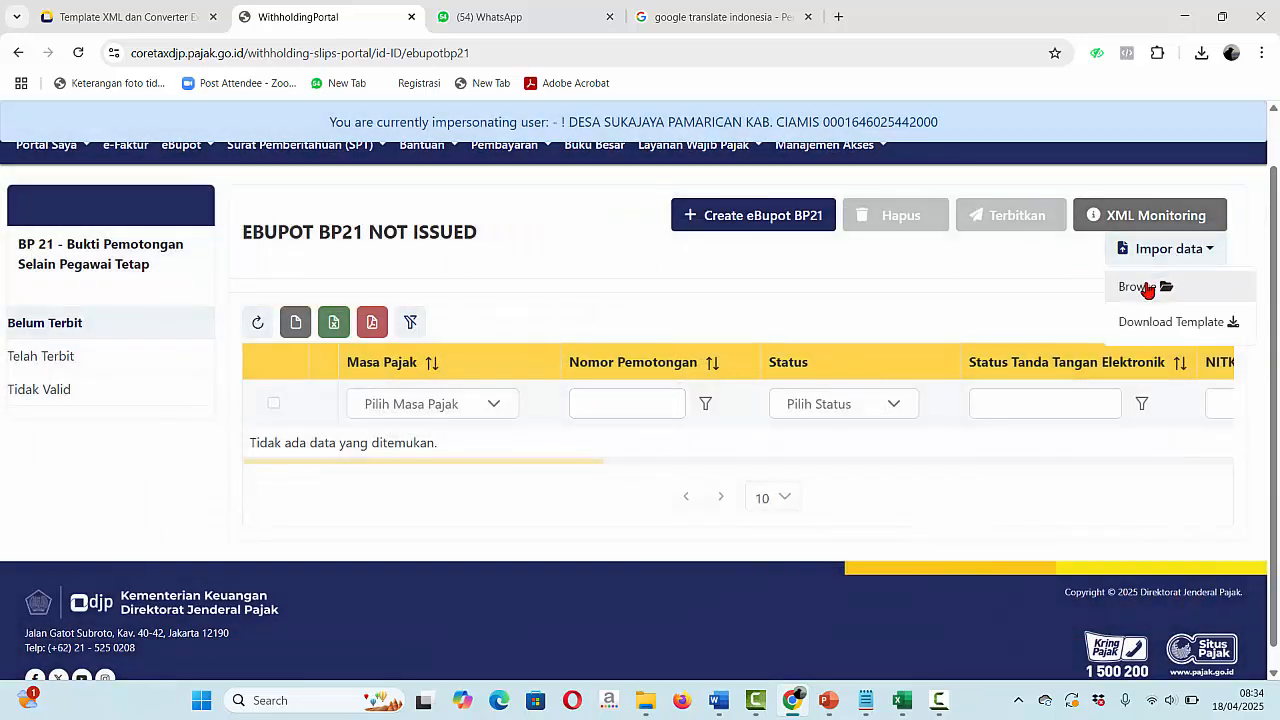
click(1145, 287)
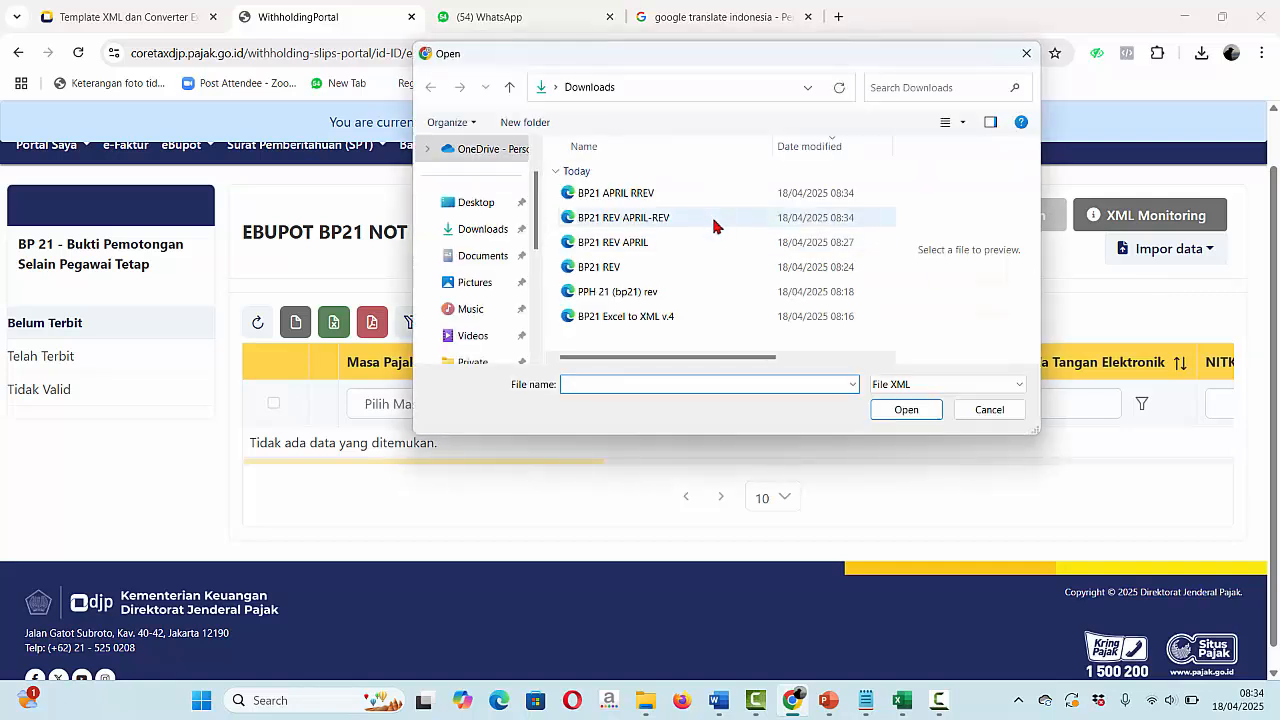
click(620, 219)
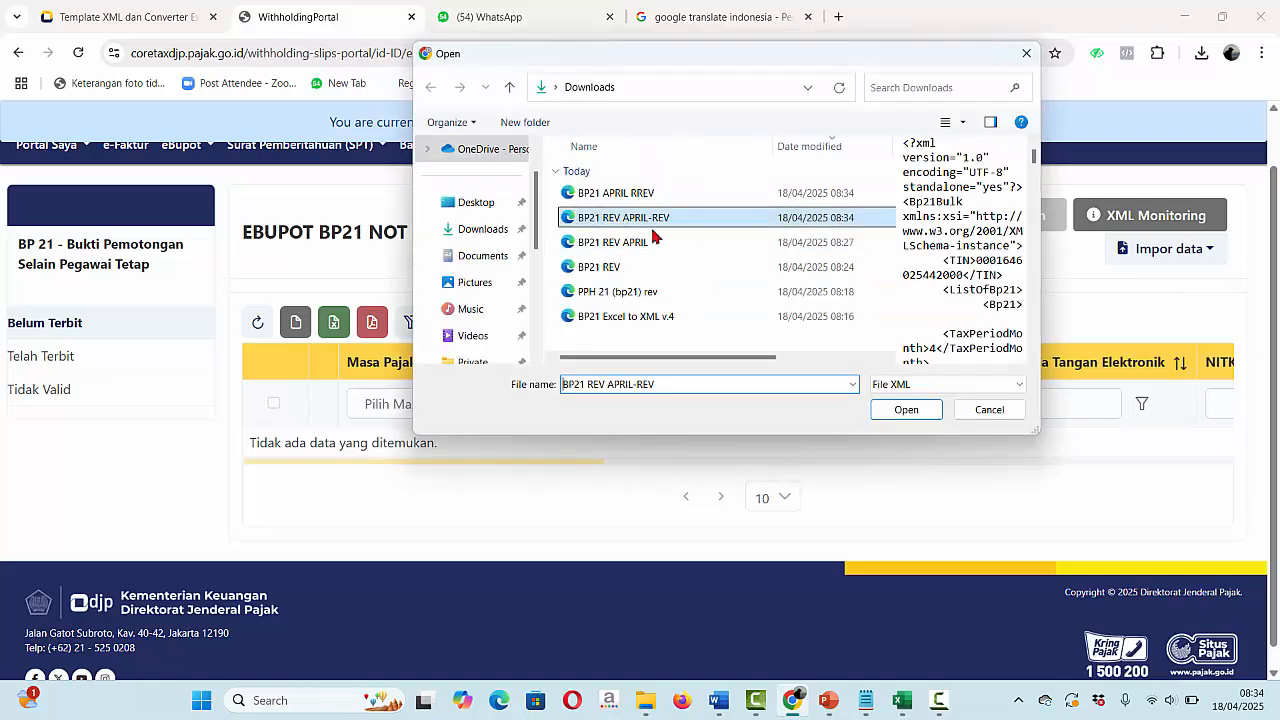
click(905, 410)
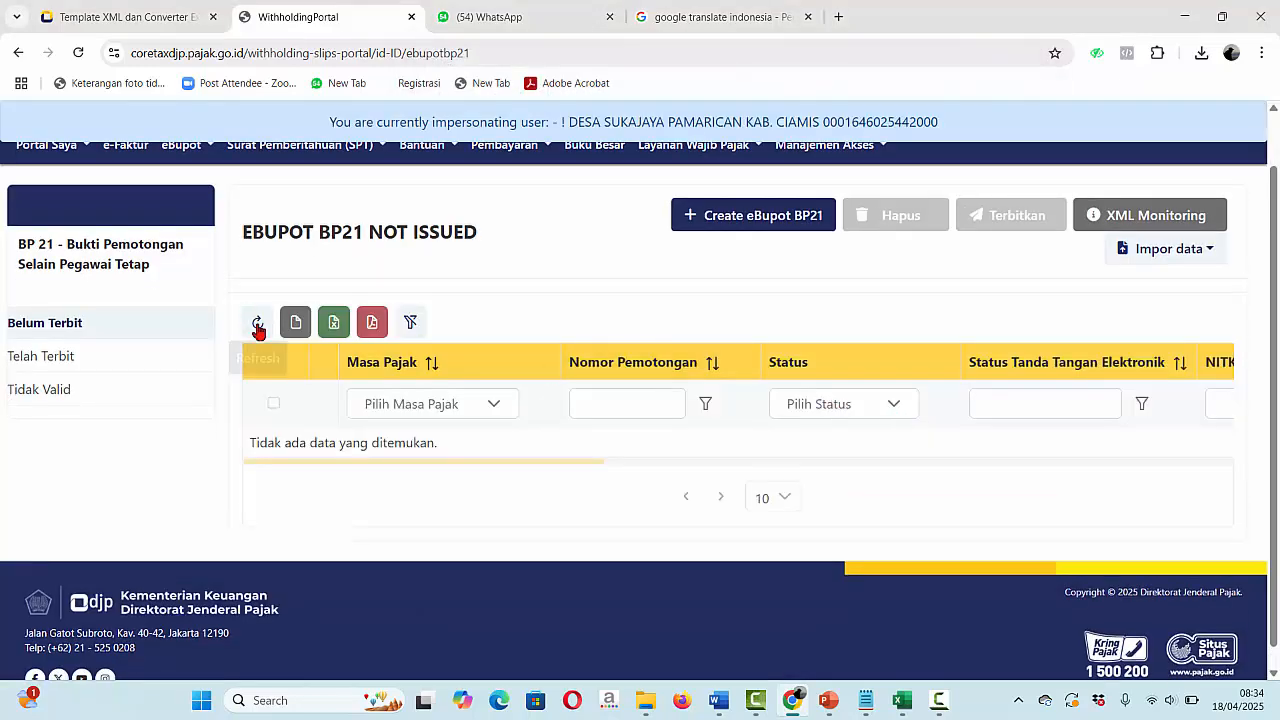
- Refresh the EBUPOT BP21 not-issued list and select all five saved April 2025 slips
click(257, 323)
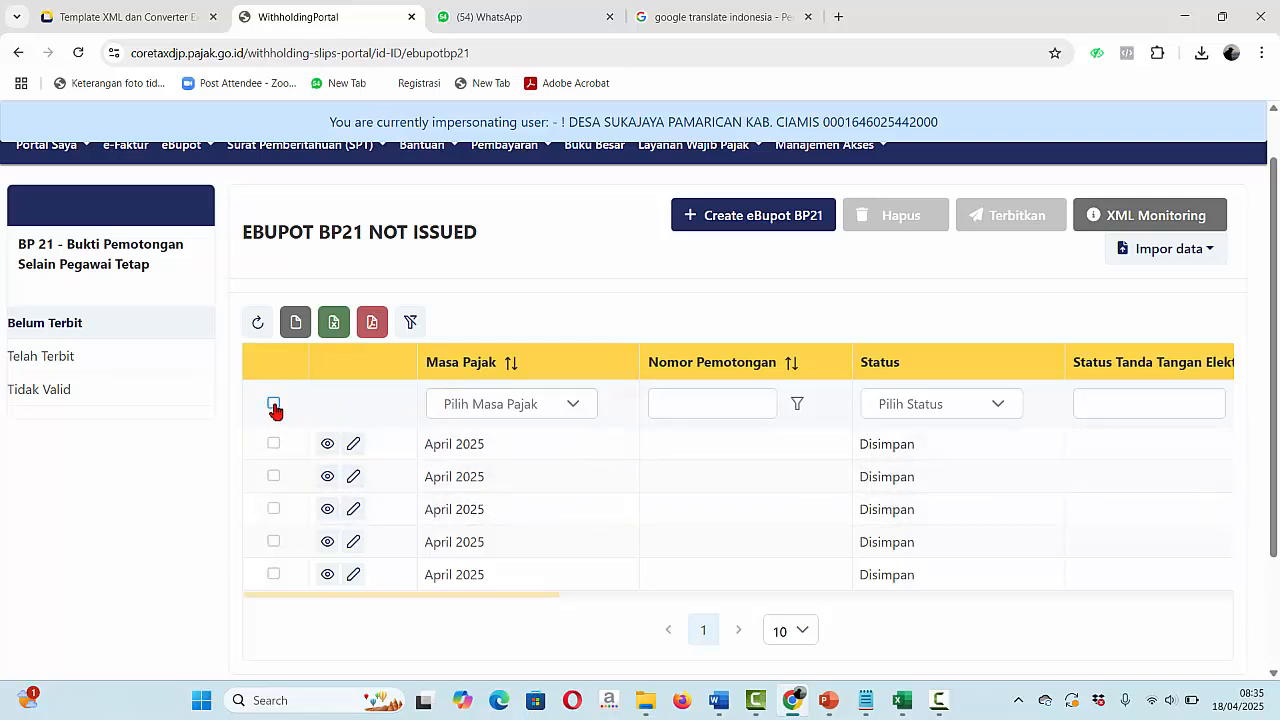
click(274, 406)
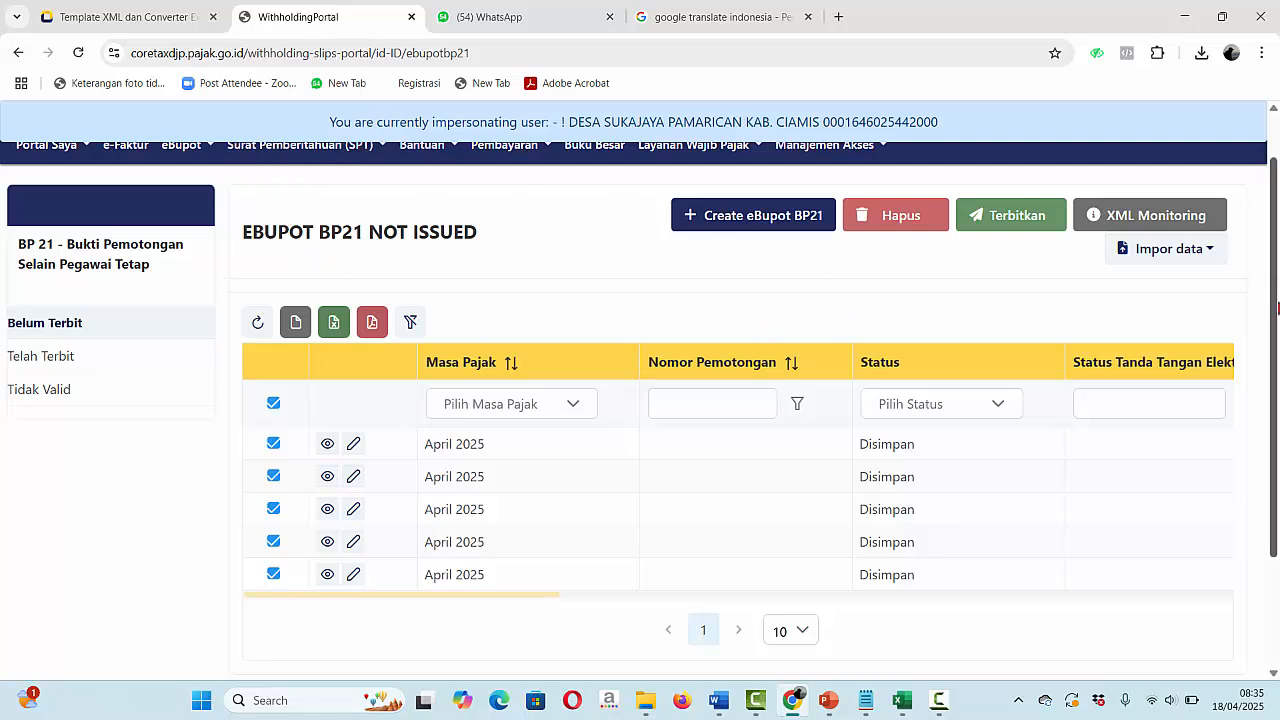
scroll(1276, 305, up, 1)
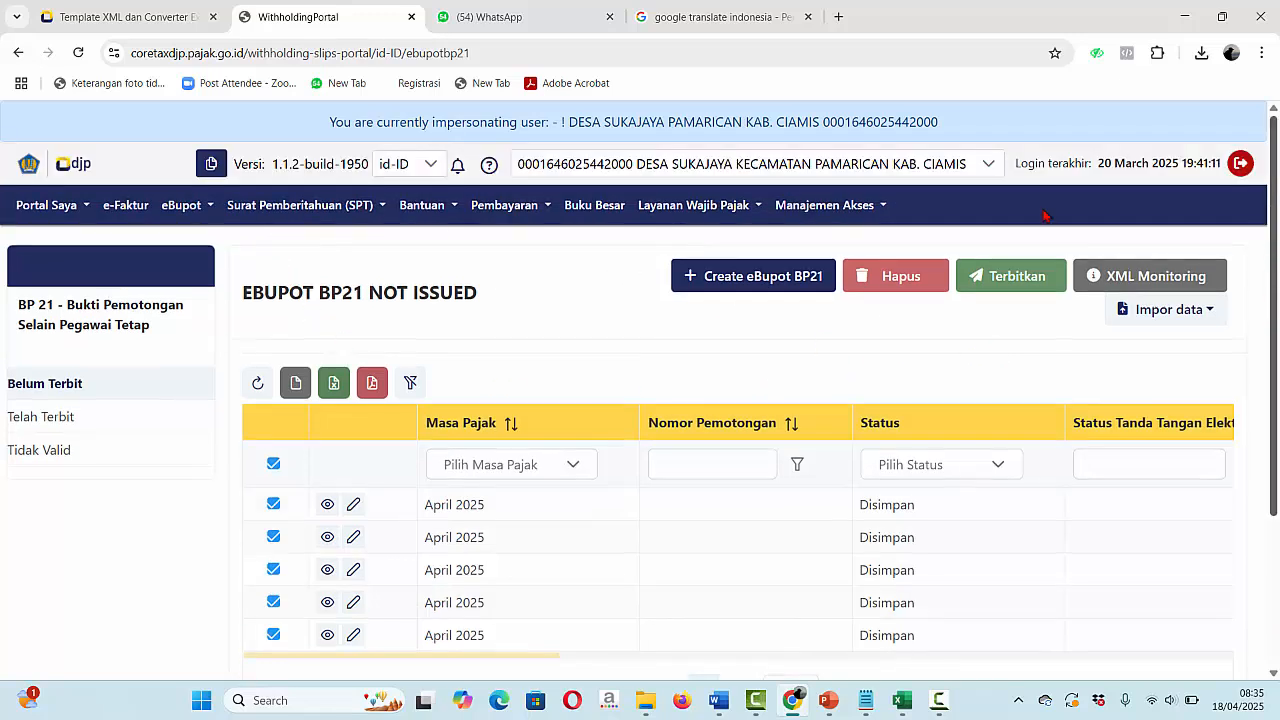
click(355, 207)
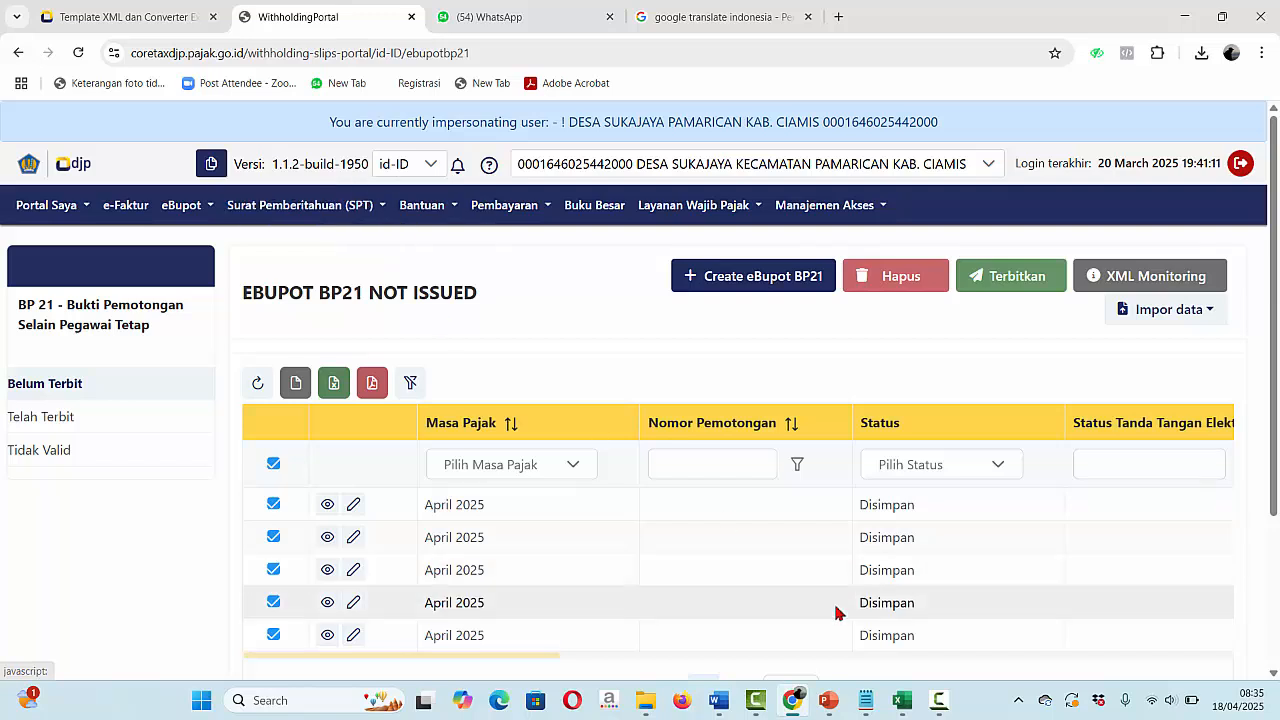
- Bring the BP21 APRIL RREV workbook forward and check the NPWP Pemotong label and number in A1 and C1
mouse_move(903, 706)
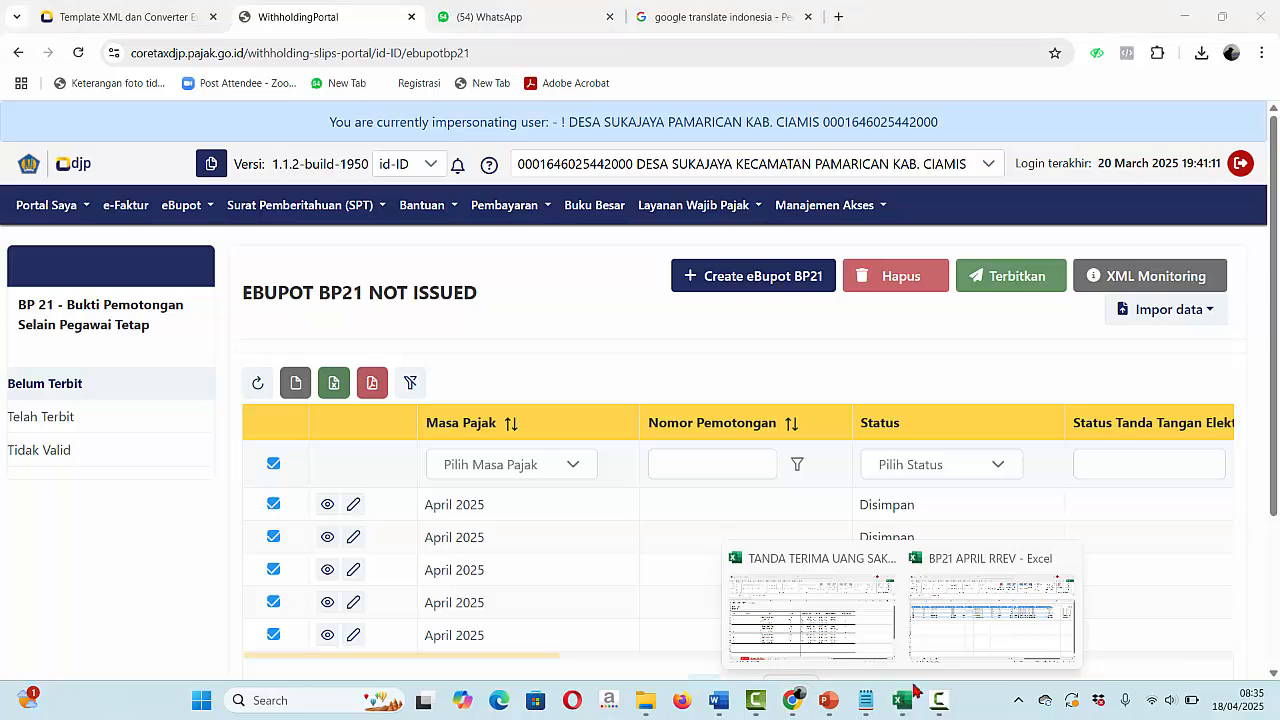
click(970, 650)
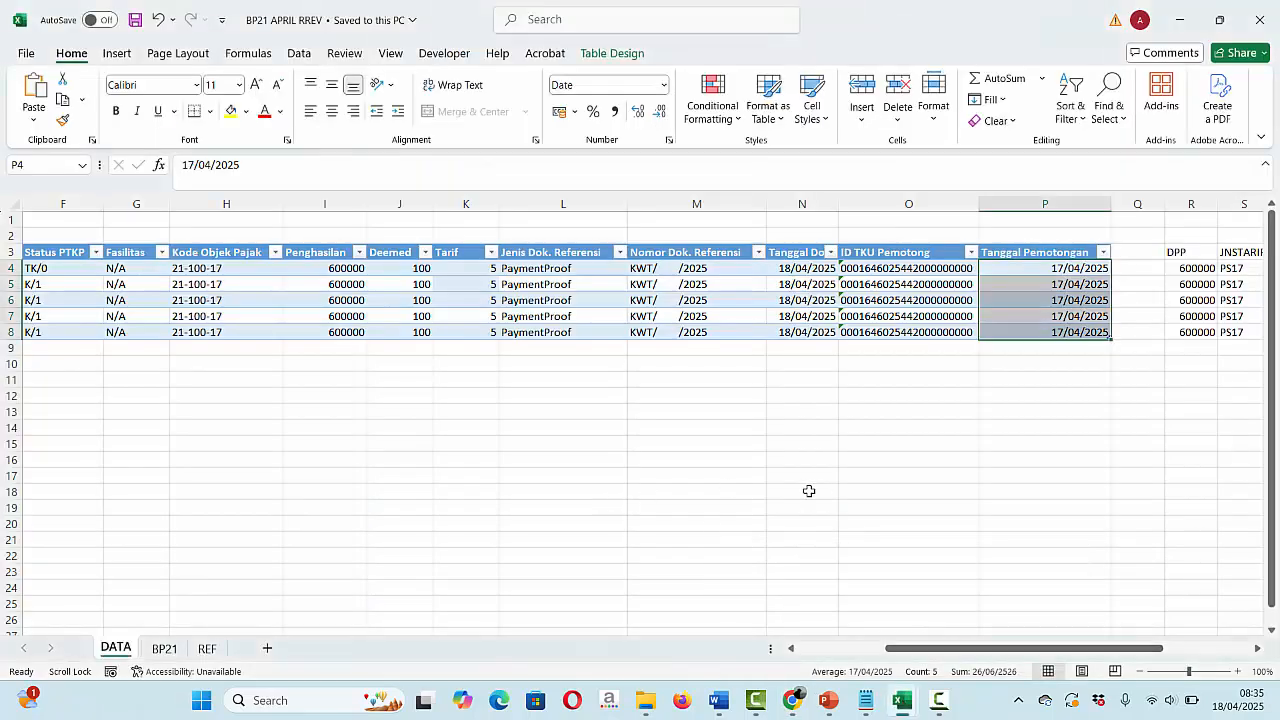
click(517, 466)
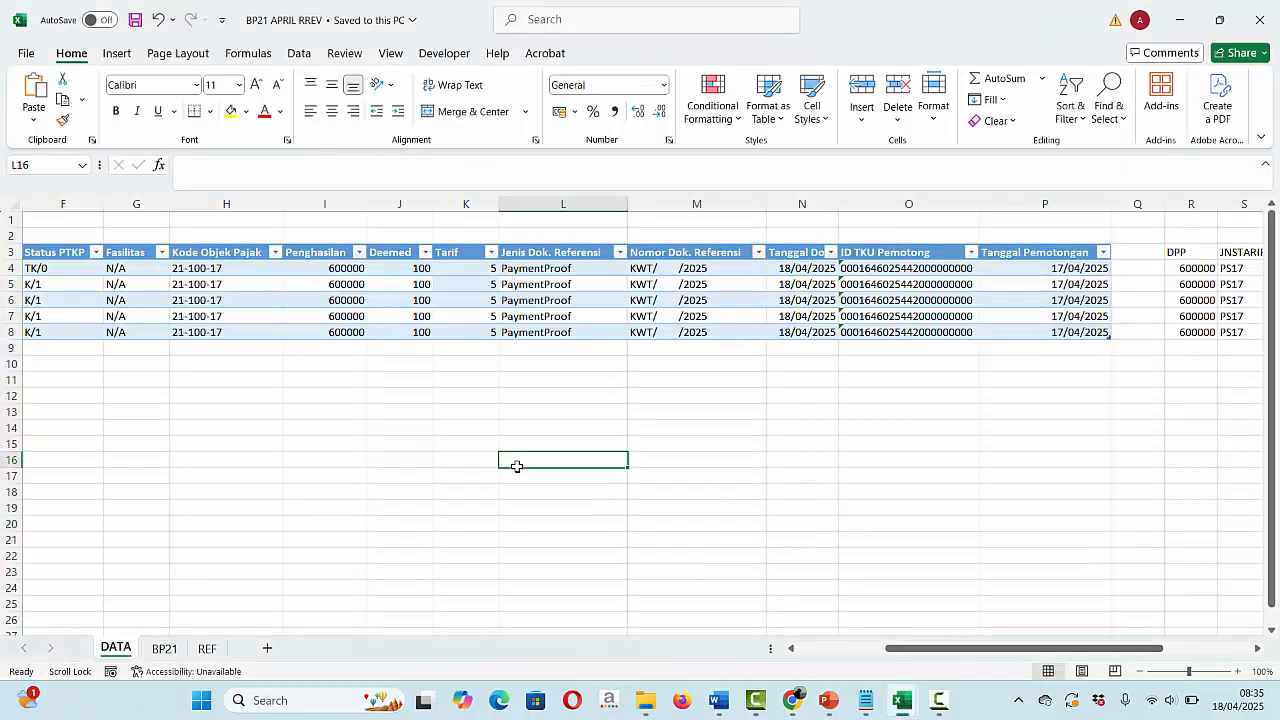
scroll(517, 466, left, 5)
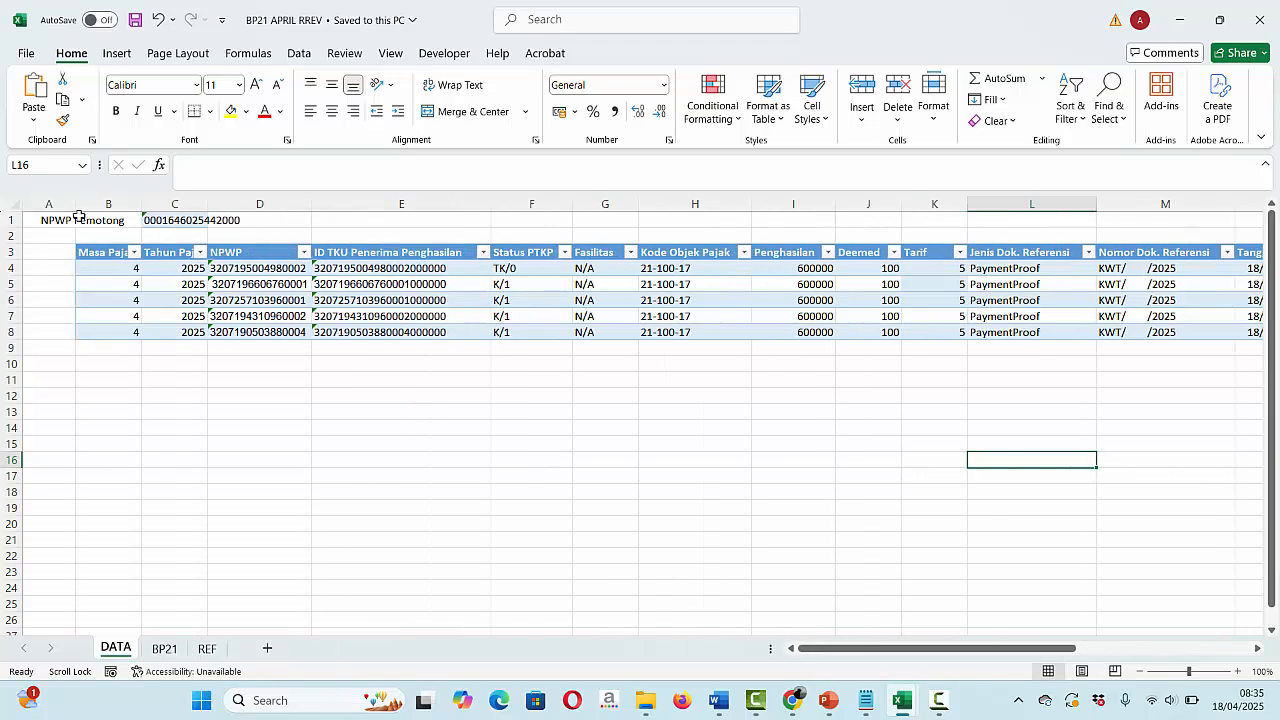
click(70, 220)
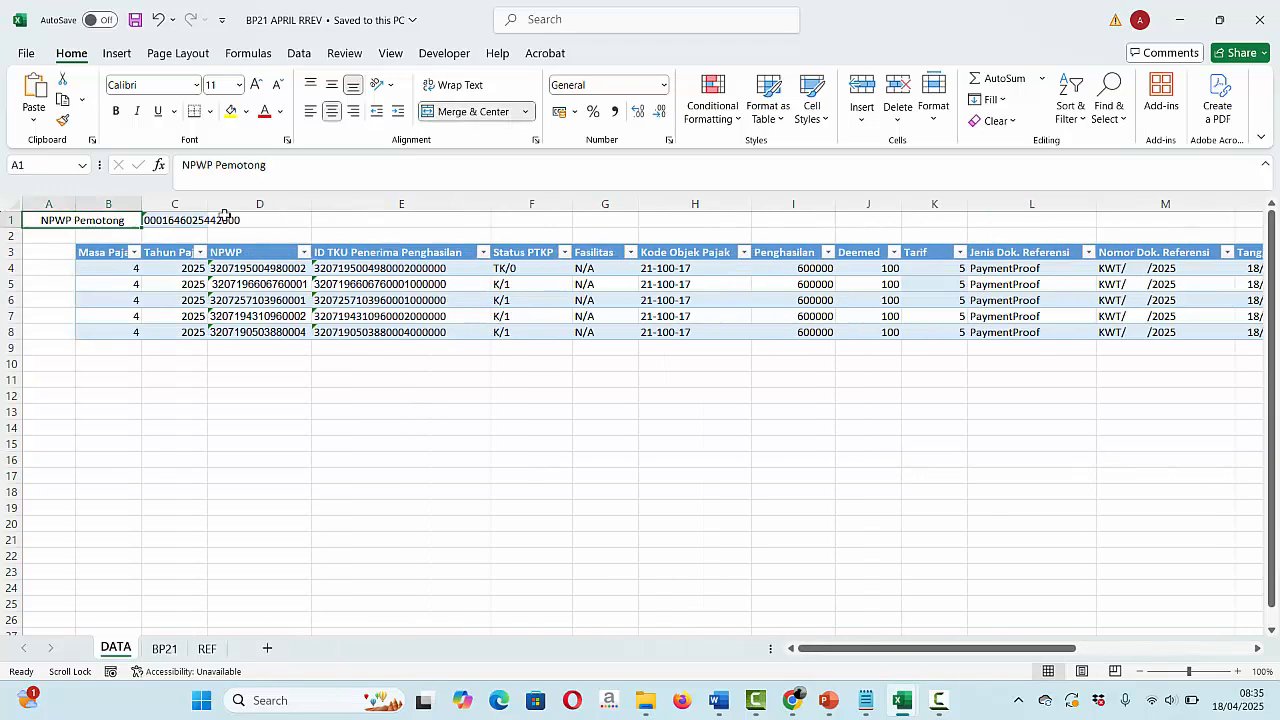
click(172, 223)
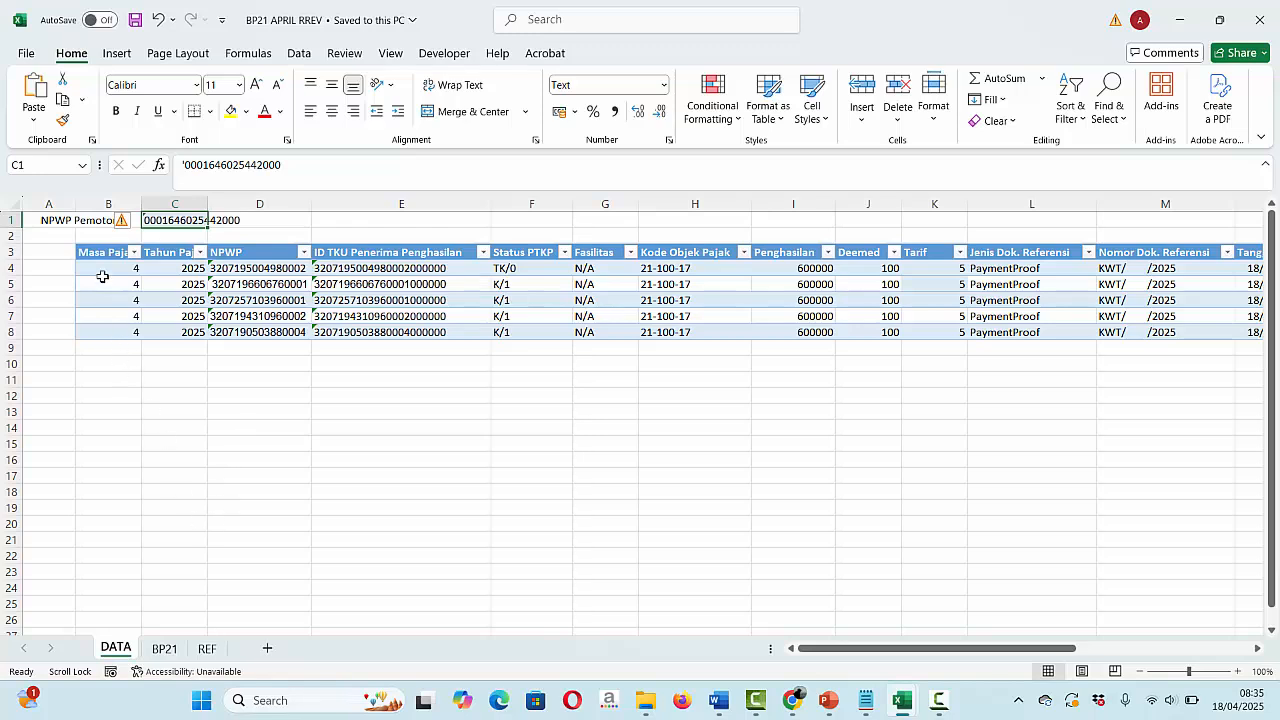
- Inspect the tax period column B and the document date column N on the DATA sheet
click(103, 241)
key(ctrl+space)
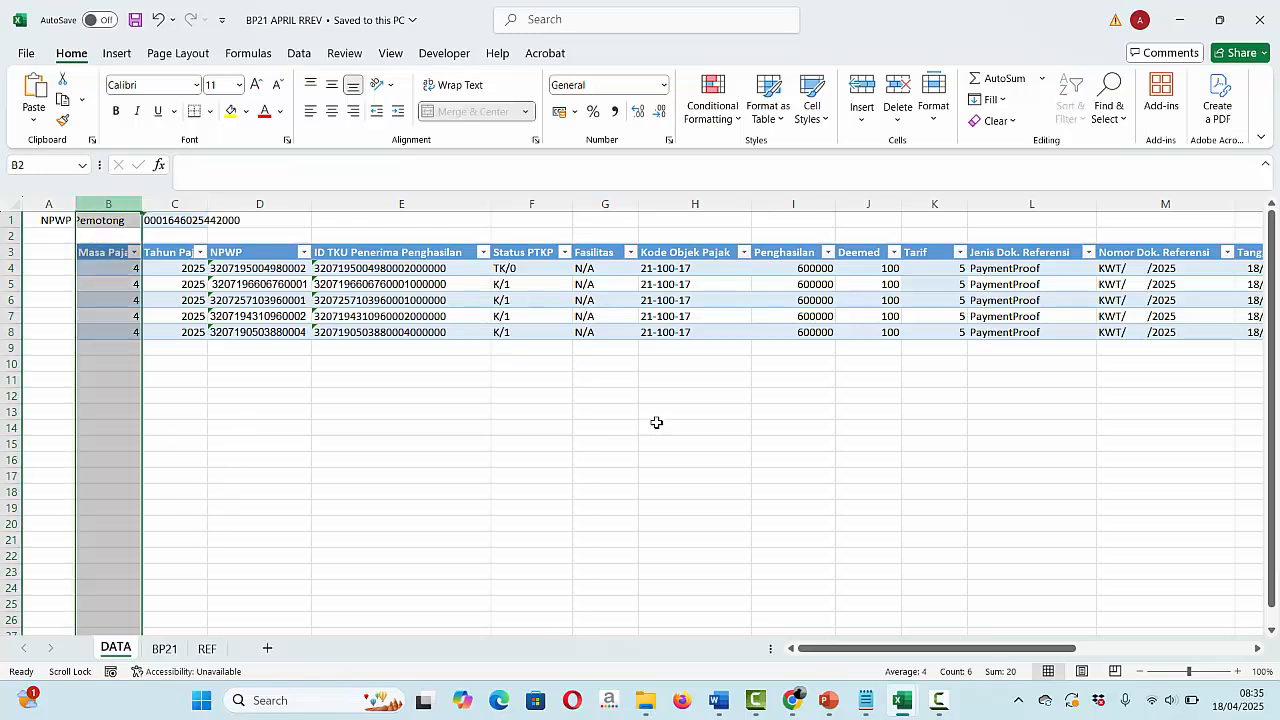
click(1200, 402)
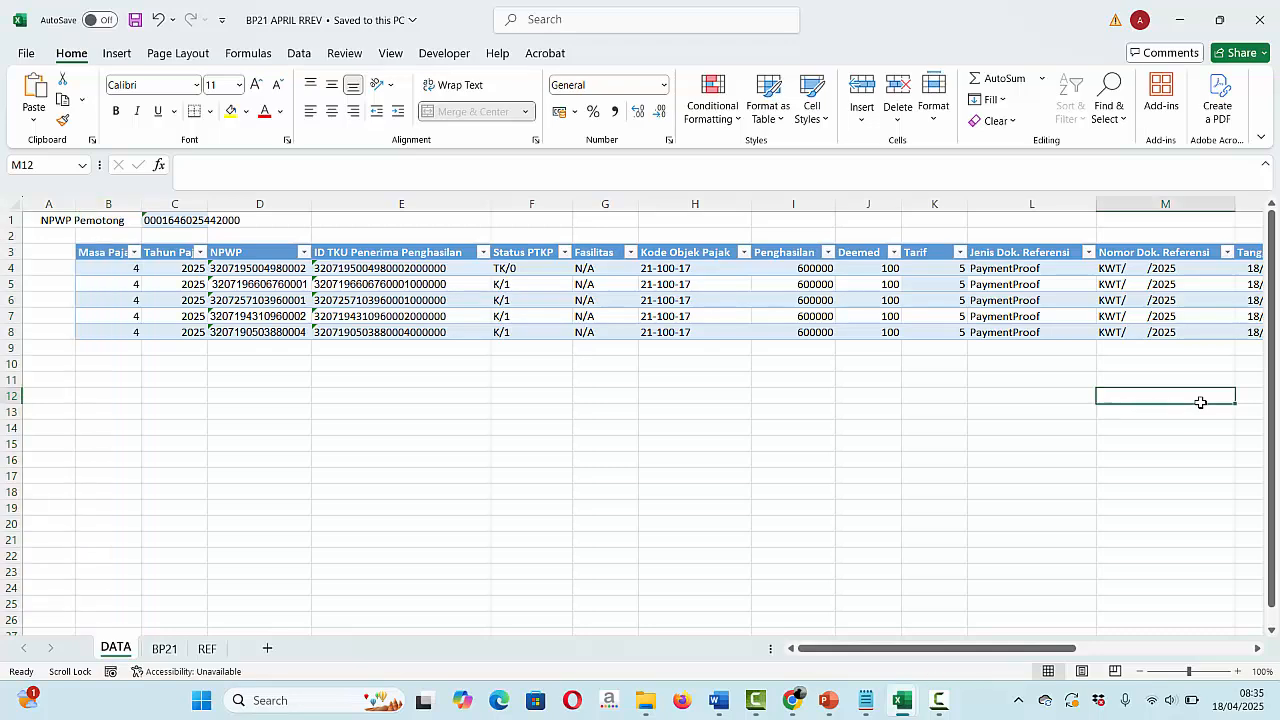
scroll(1200, 402, right, 1)
scroll(1200, 402, right, 2)
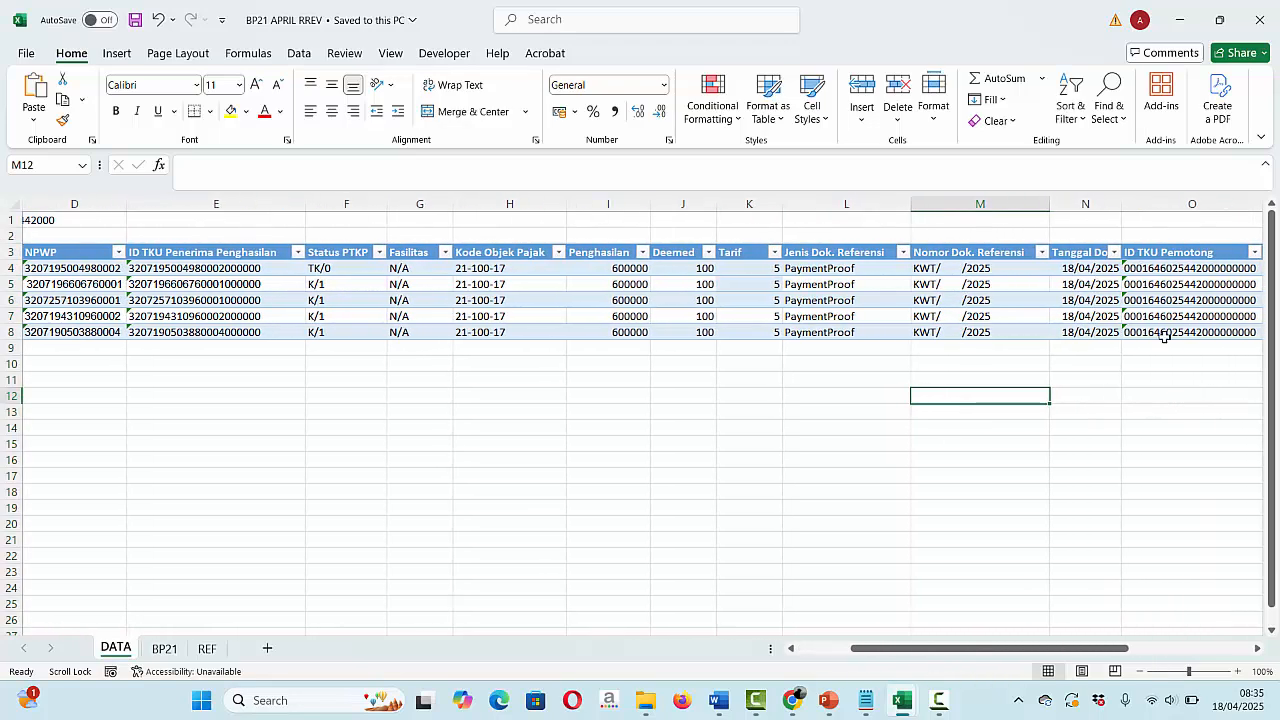
click(1092, 208)
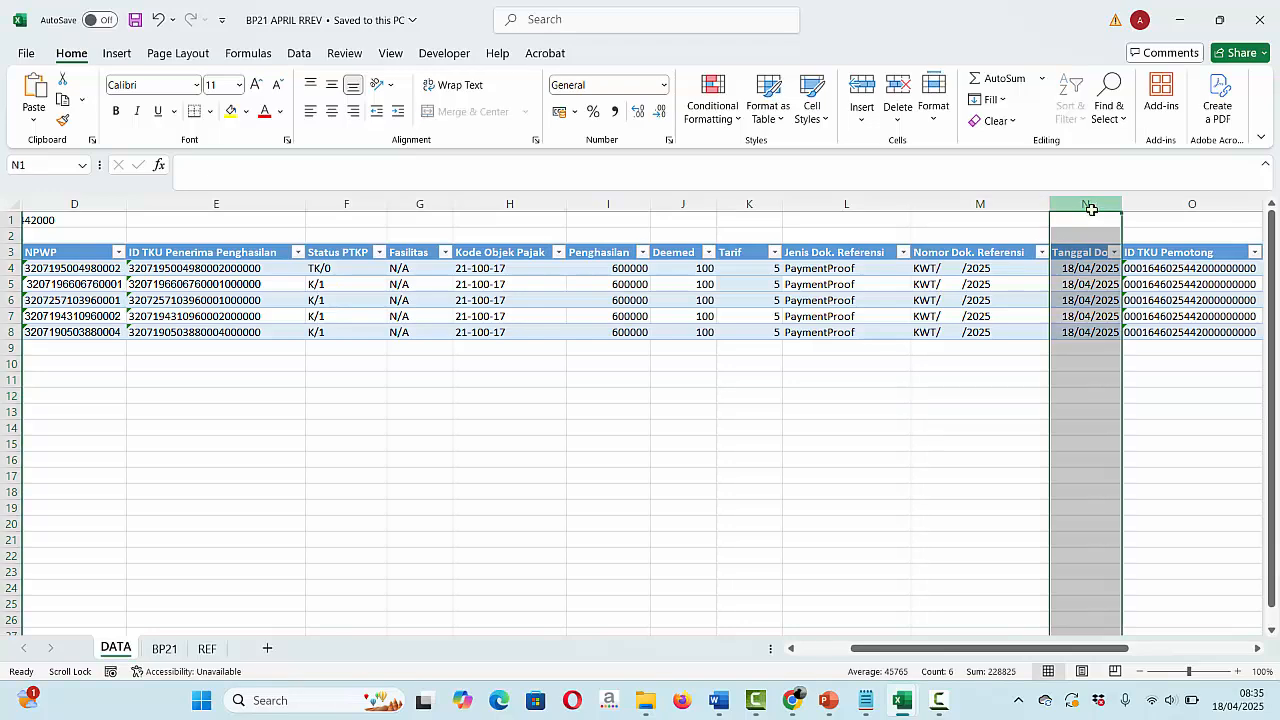
click(1156, 444)
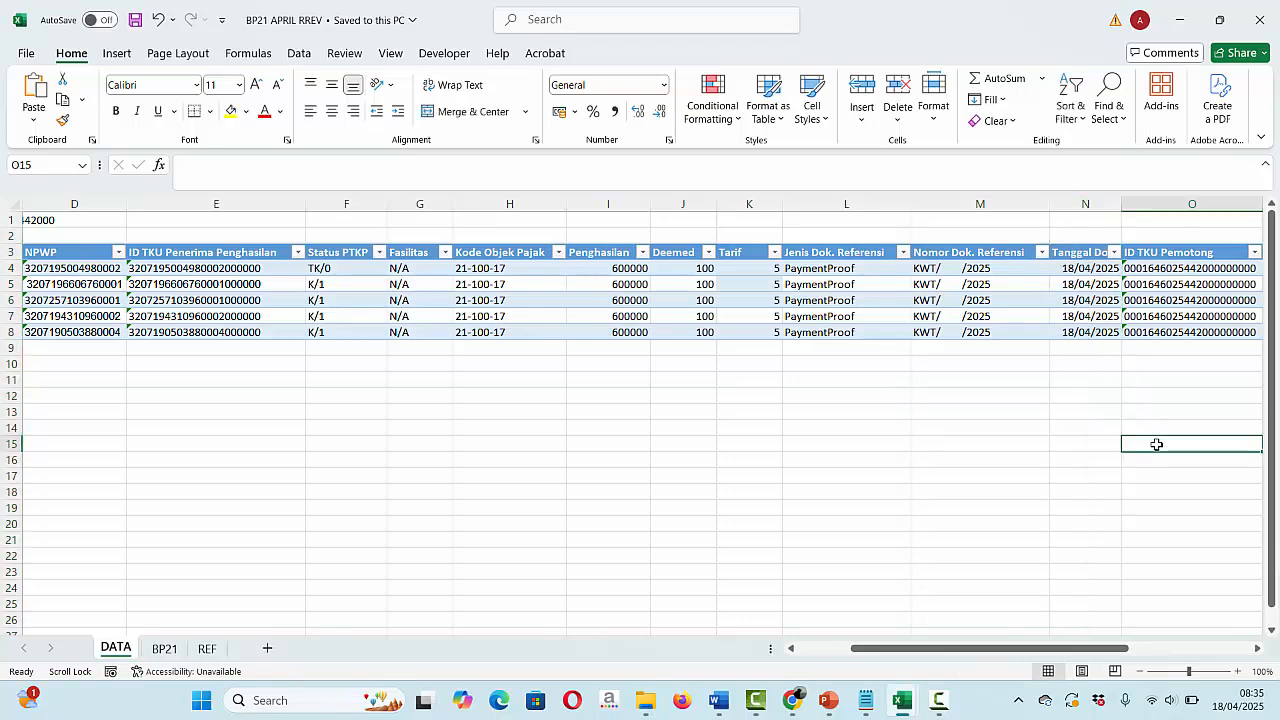
- Check the withholding date in P6, then move to an empty cell below the table
scroll(1156, 444, right, 1)
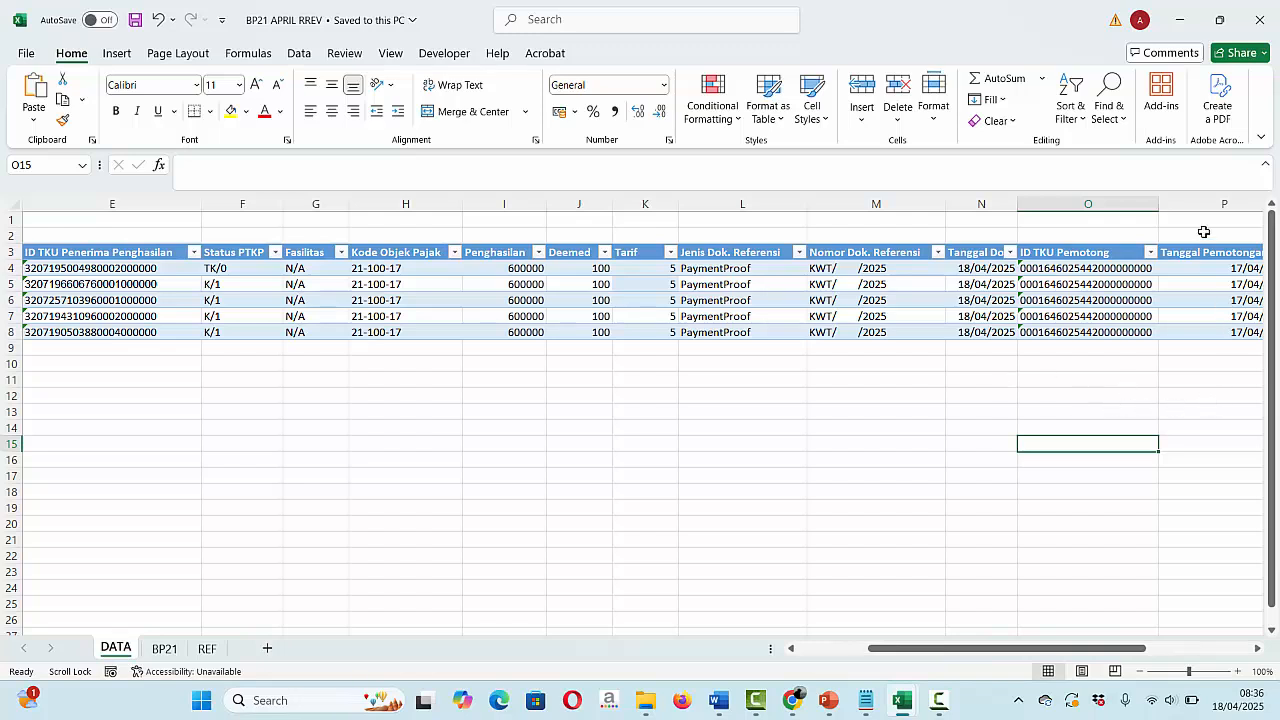
click(1232, 296)
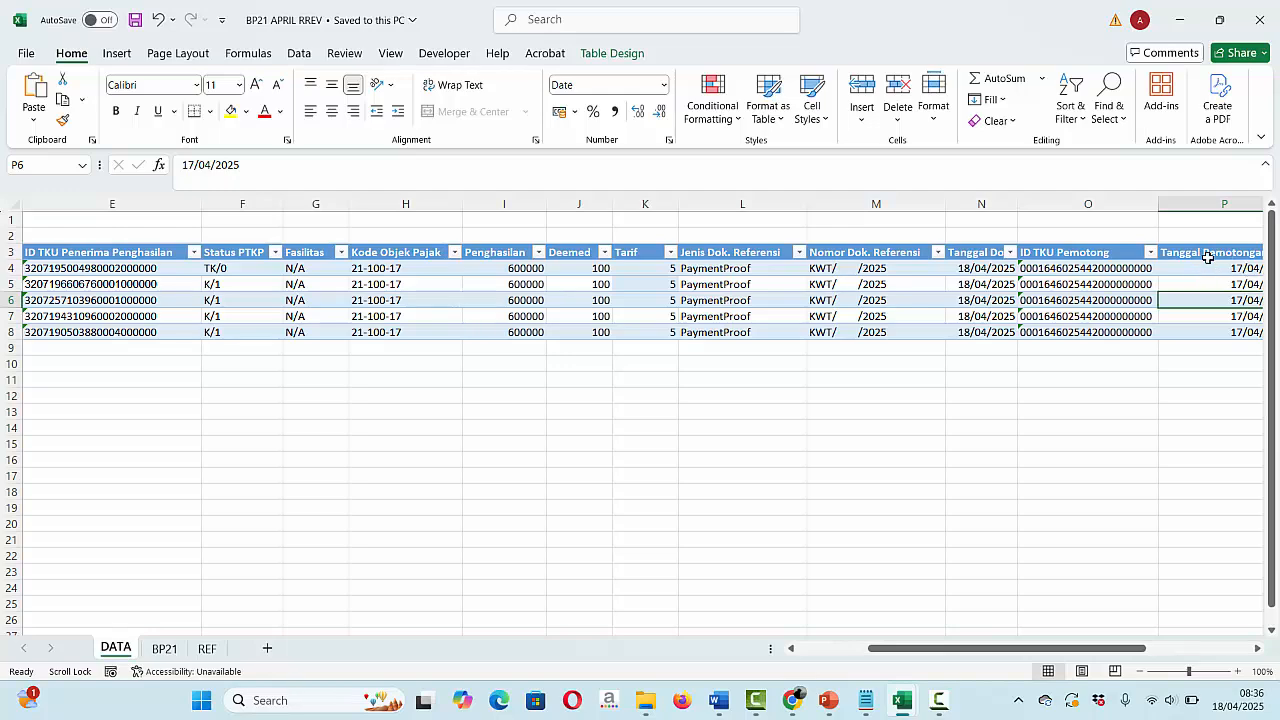
click(175, 423)
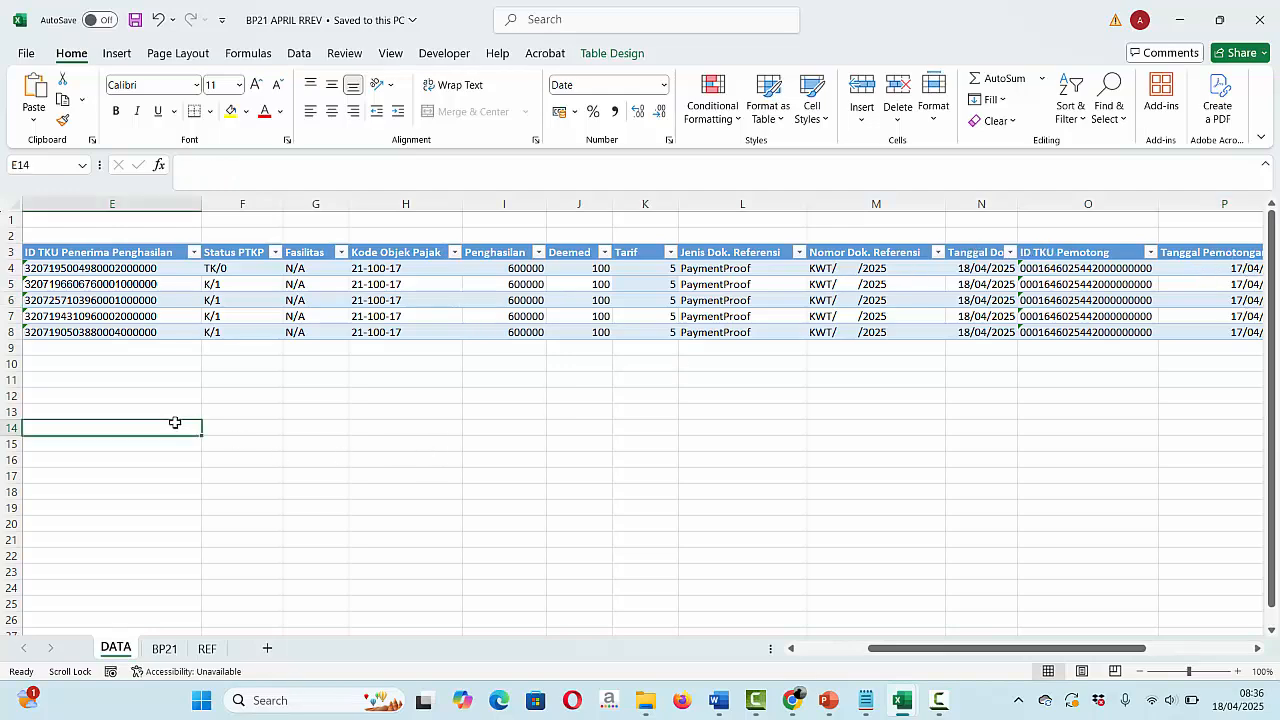
scroll(175, 423, left, 4)
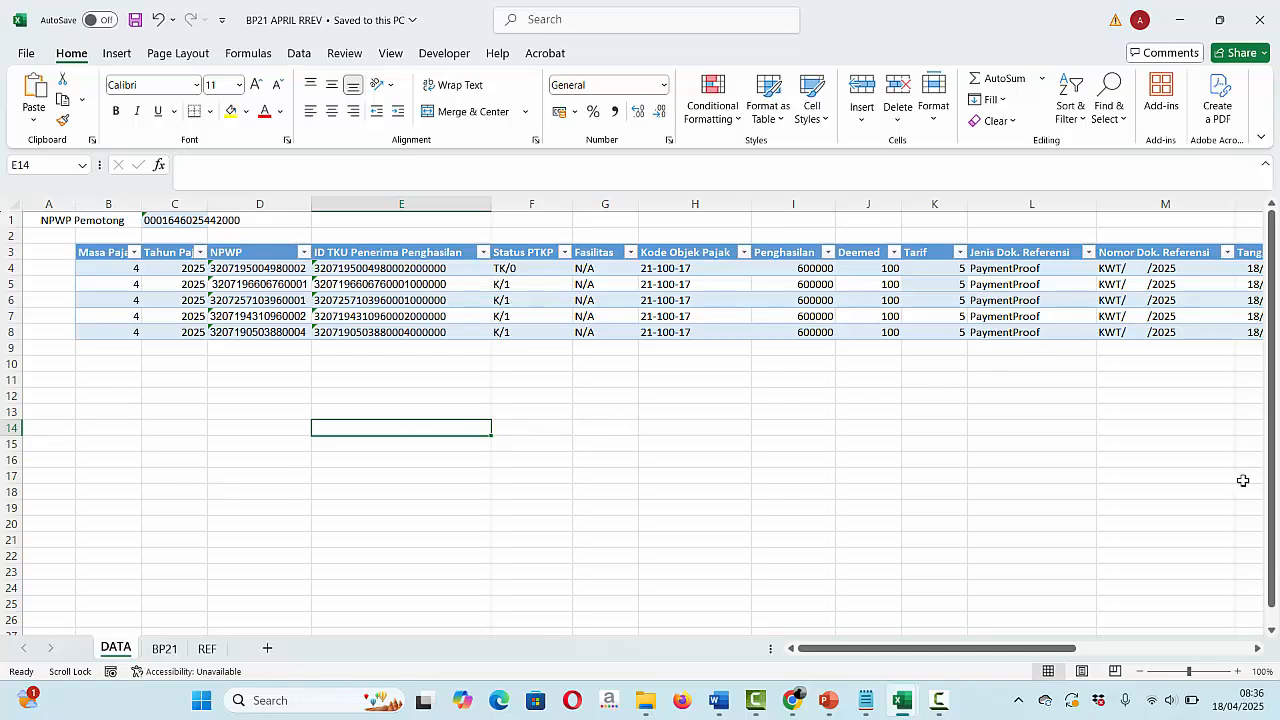
click(1219, 447)
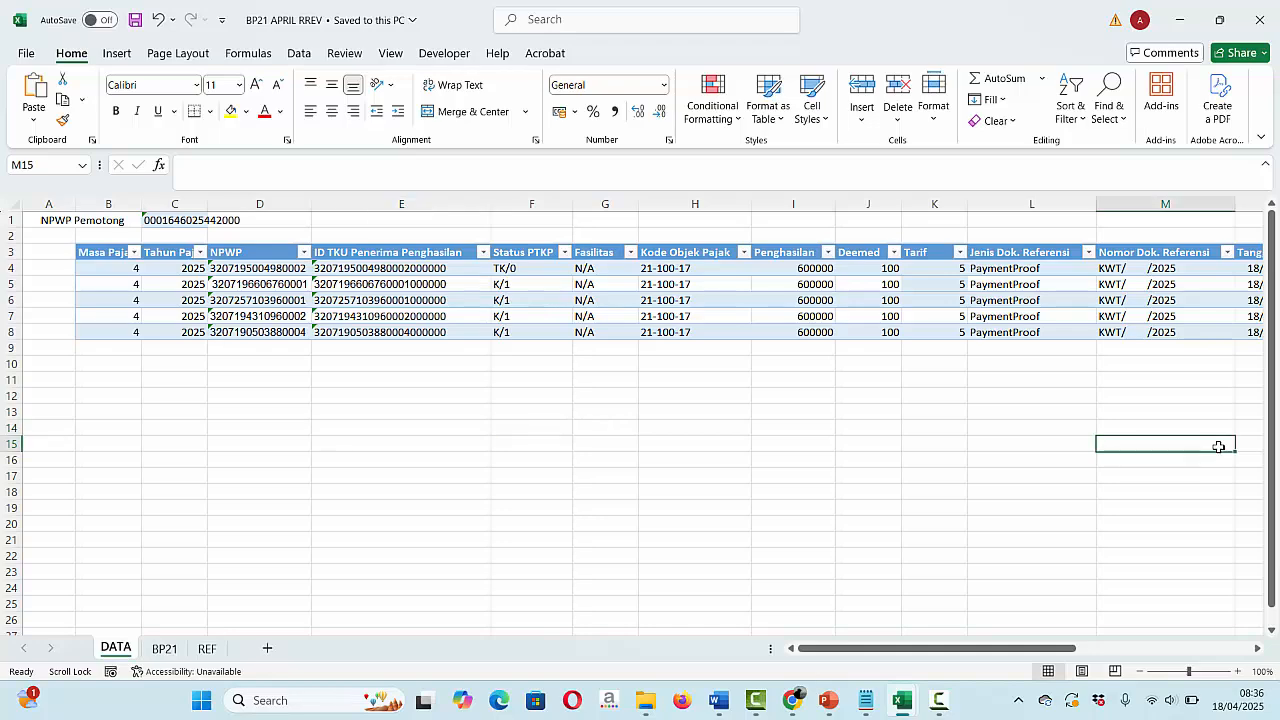
scroll(1219, 447, right, 3)
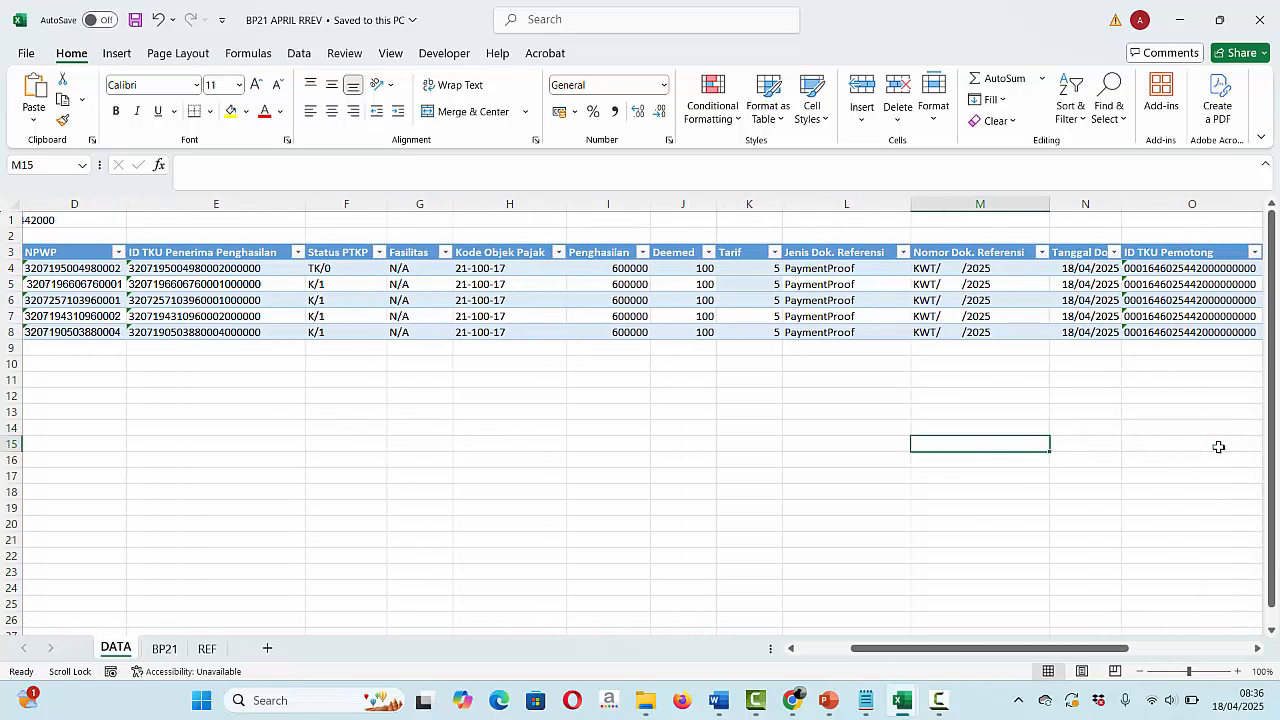
scroll(1219, 447, left, 3)
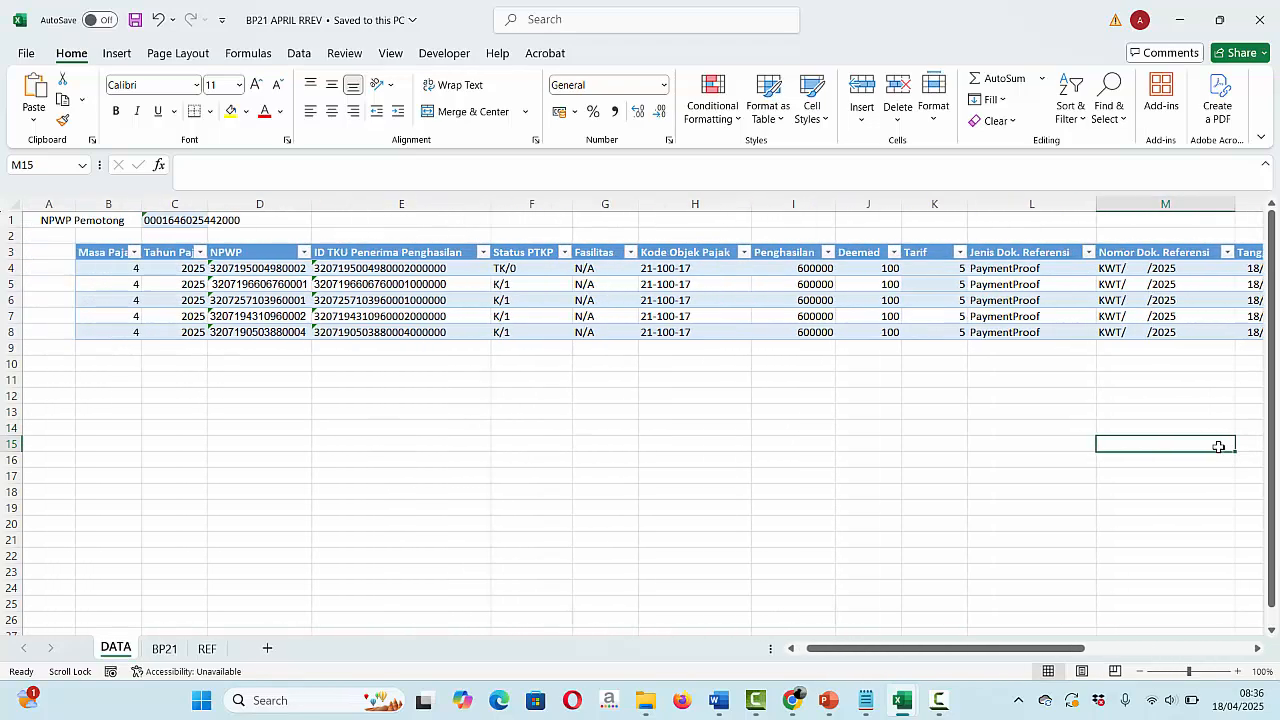